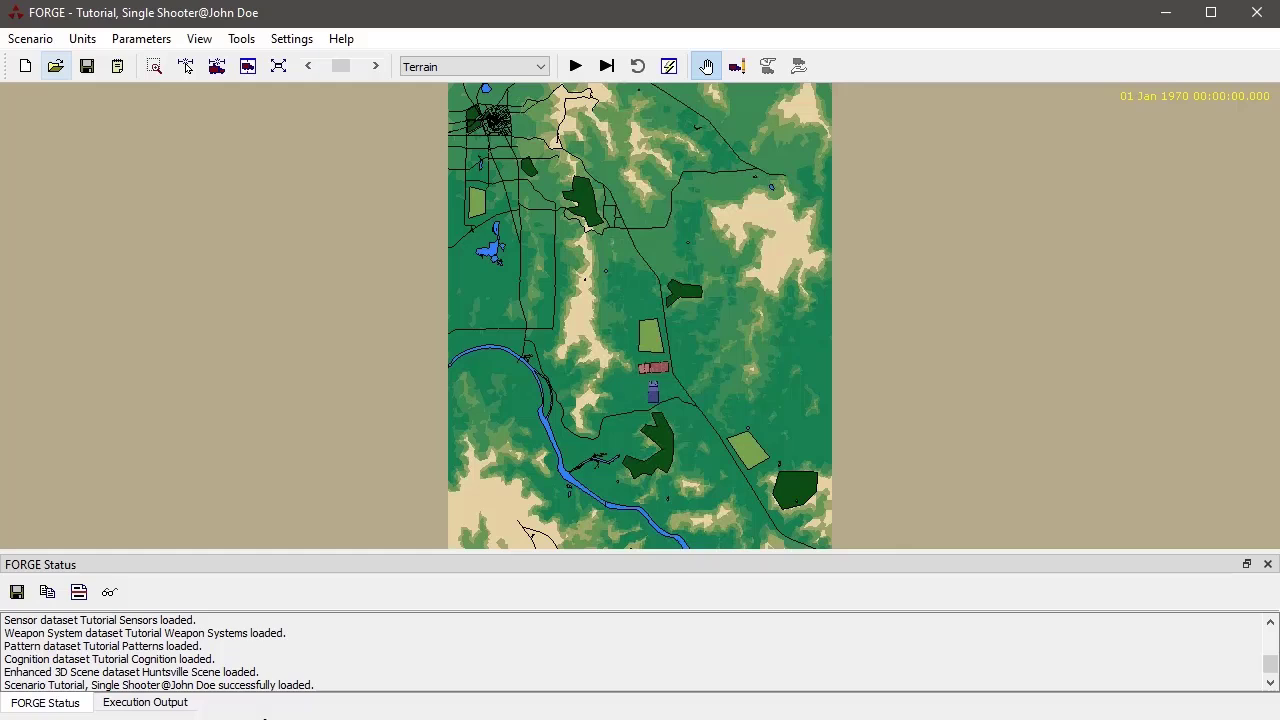
# Open the Sensors equipment editor, review the Blue Sensor's parameters, and close the editor
pyautogui.click(135, 42)
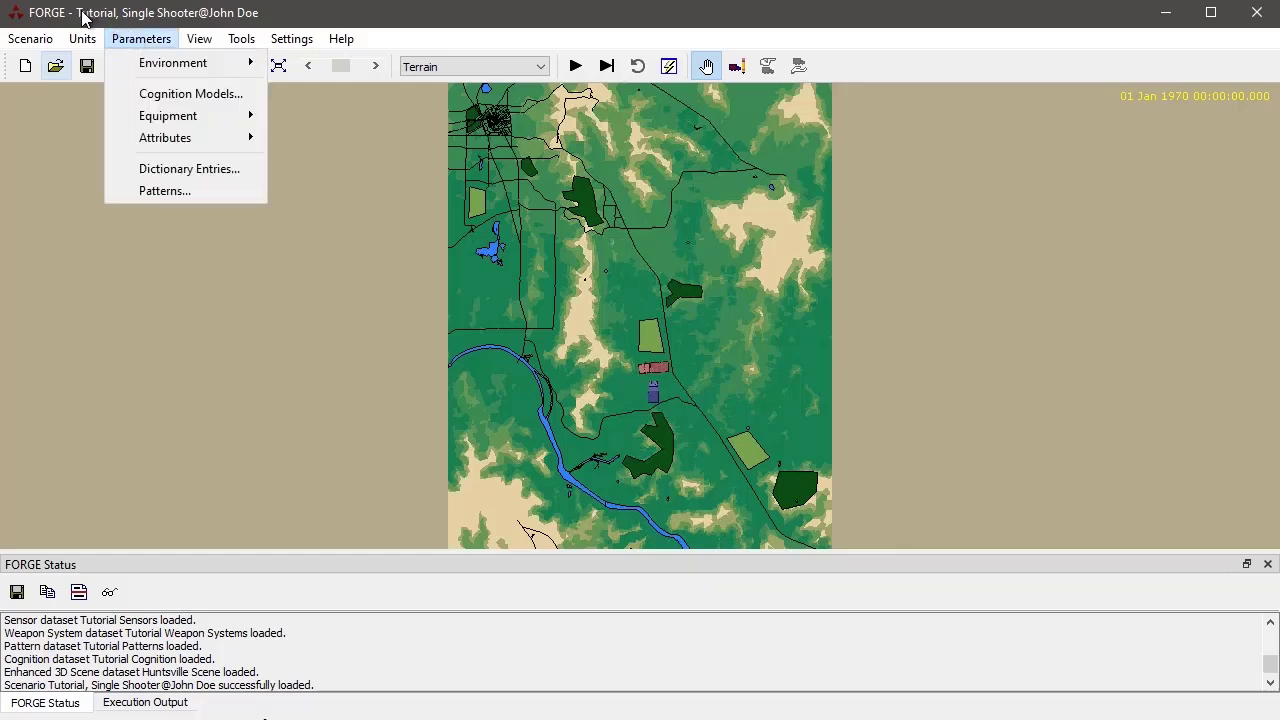
pyautogui.moveTo(88, 36)
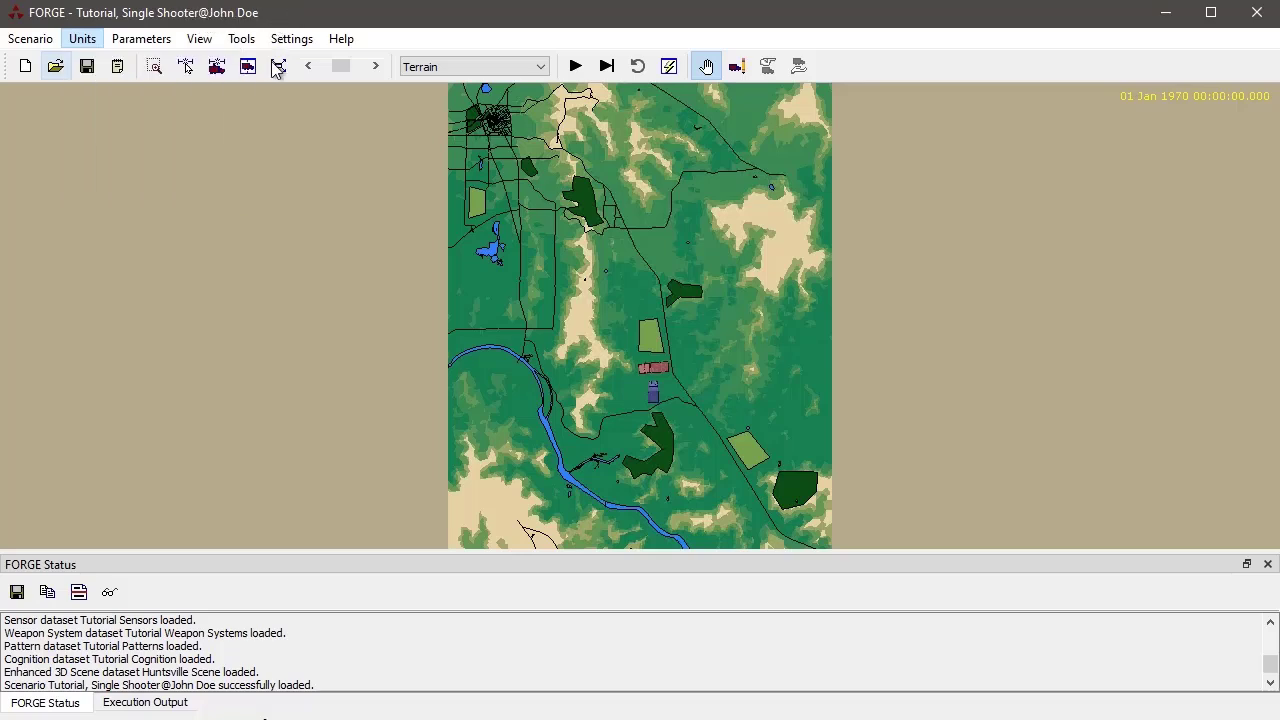
pyautogui.press('Escape')
pyautogui.click(143, 39)
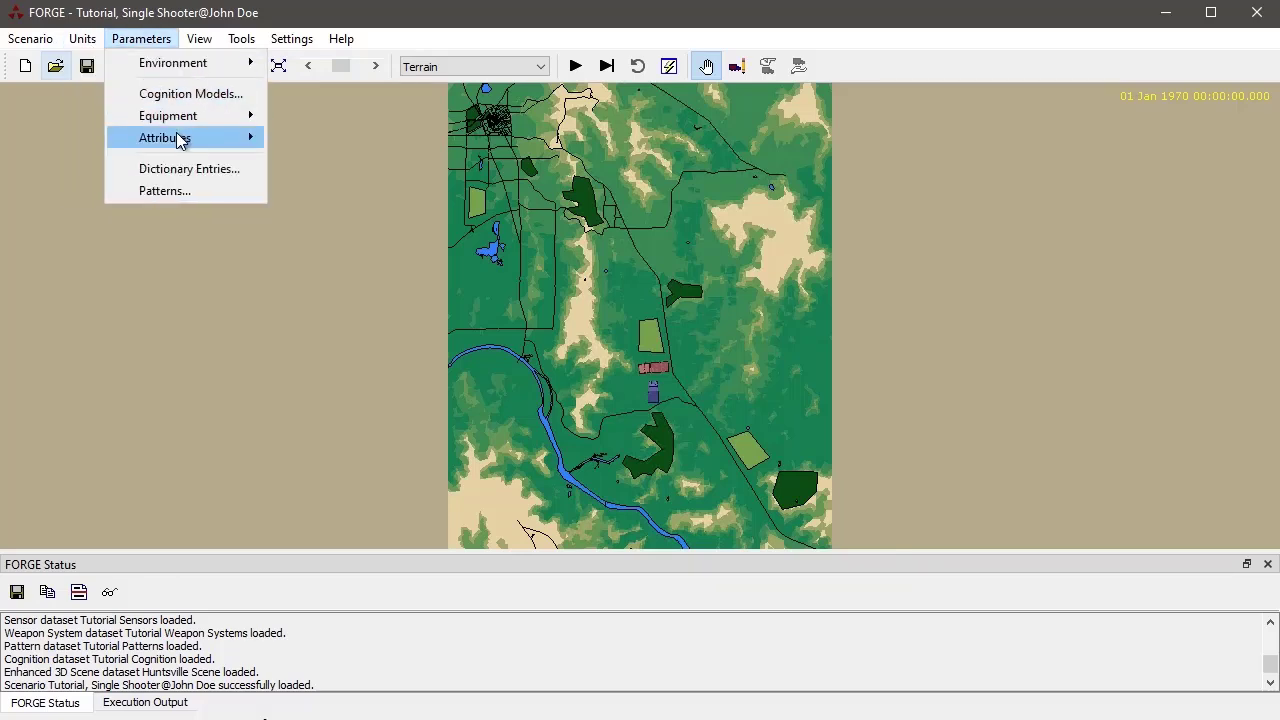
pyautogui.moveTo(180, 137)
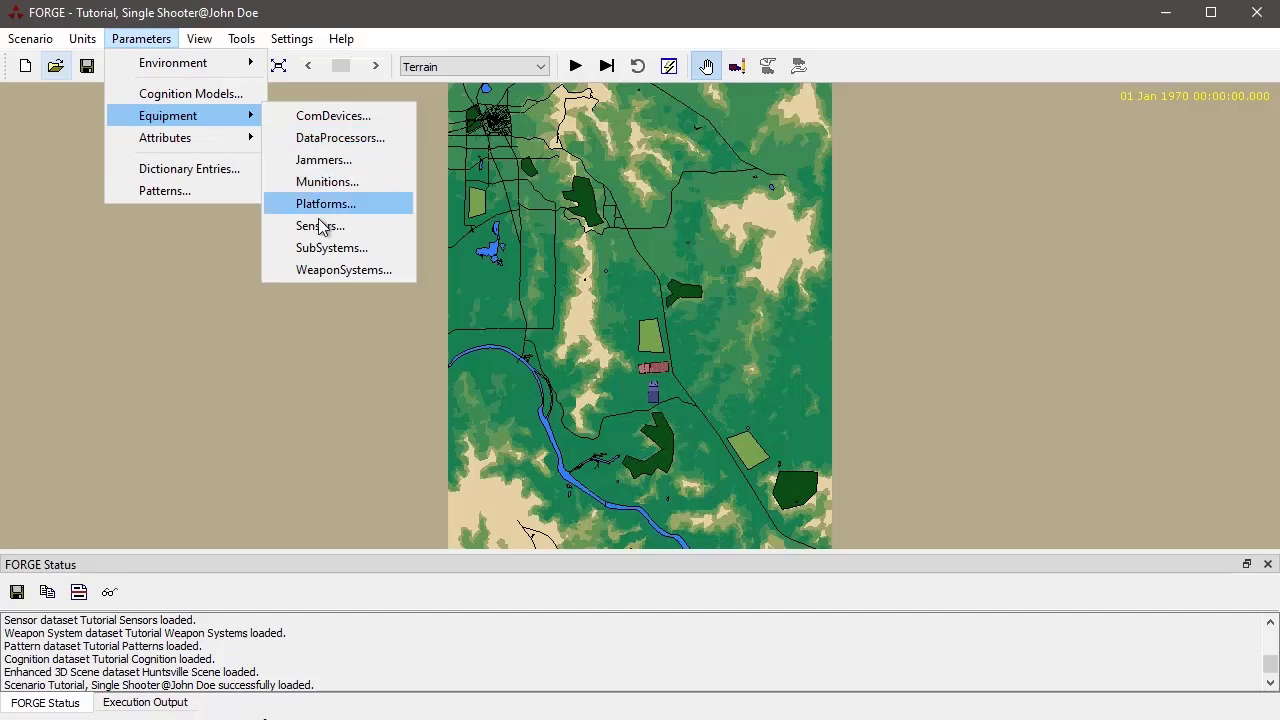
pyautogui.click(318, 223)
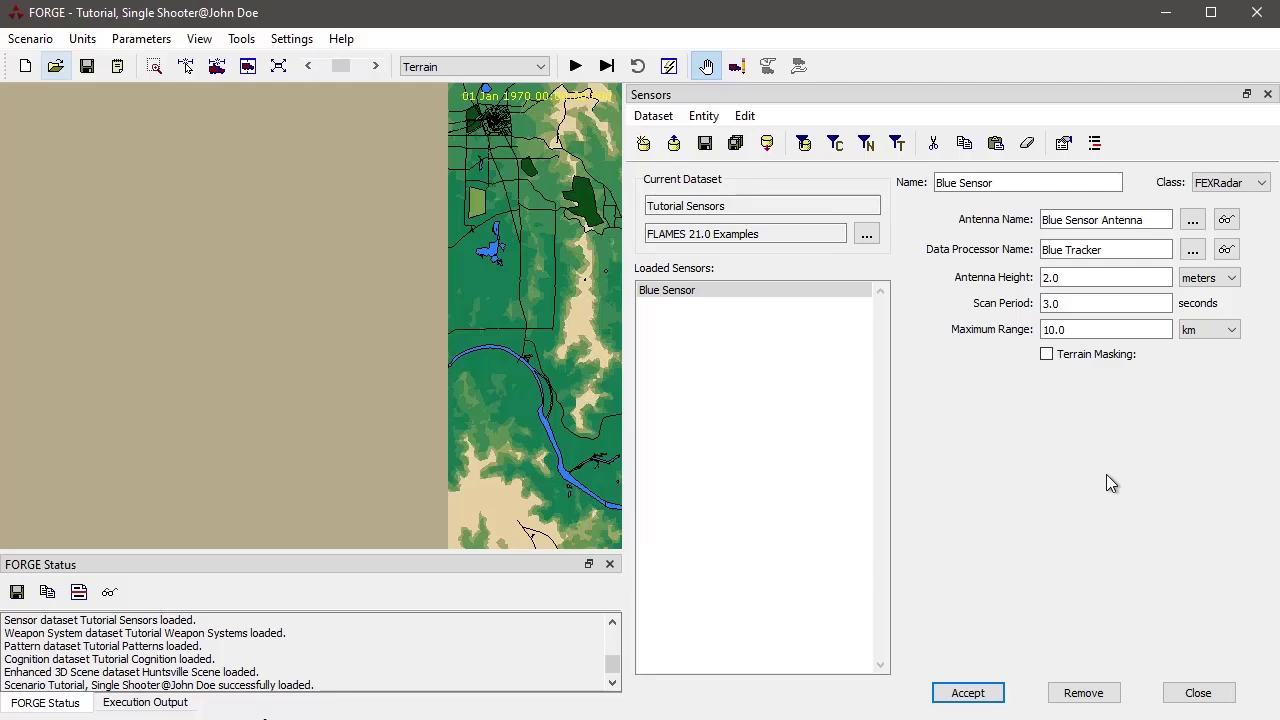
pyautogui.click(279, 66)
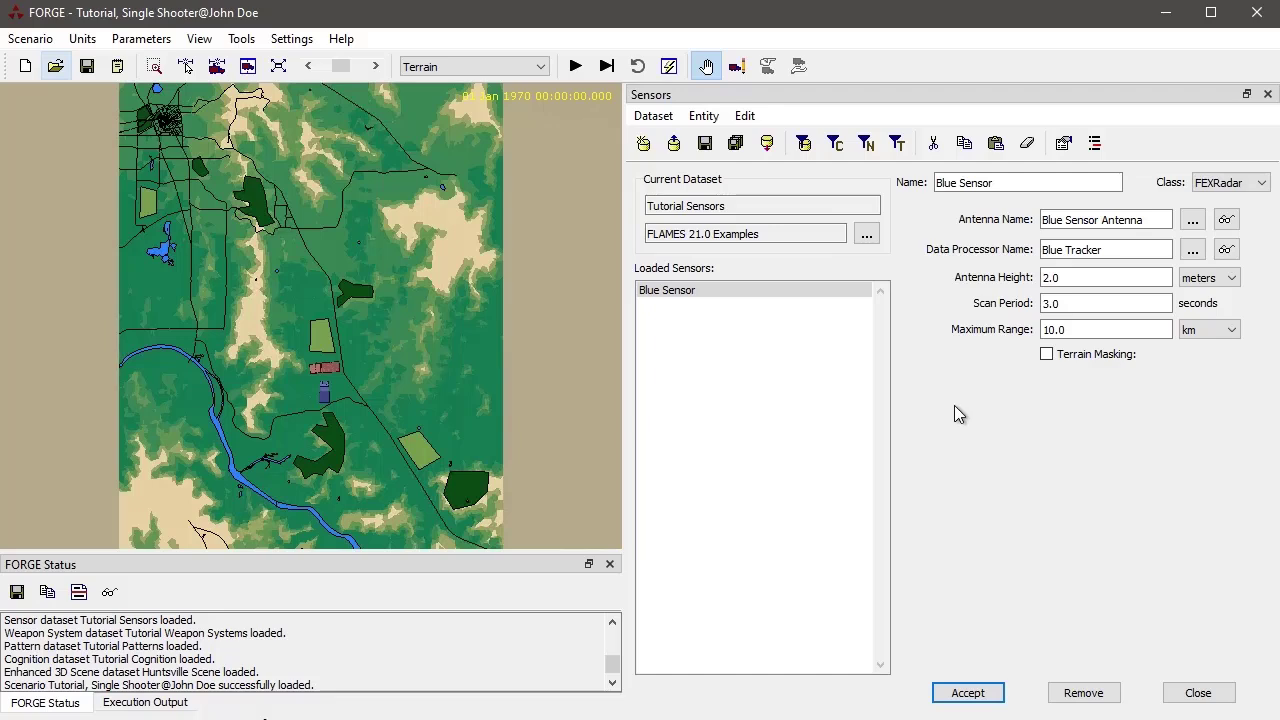
pyautogui.click(1267, 94)
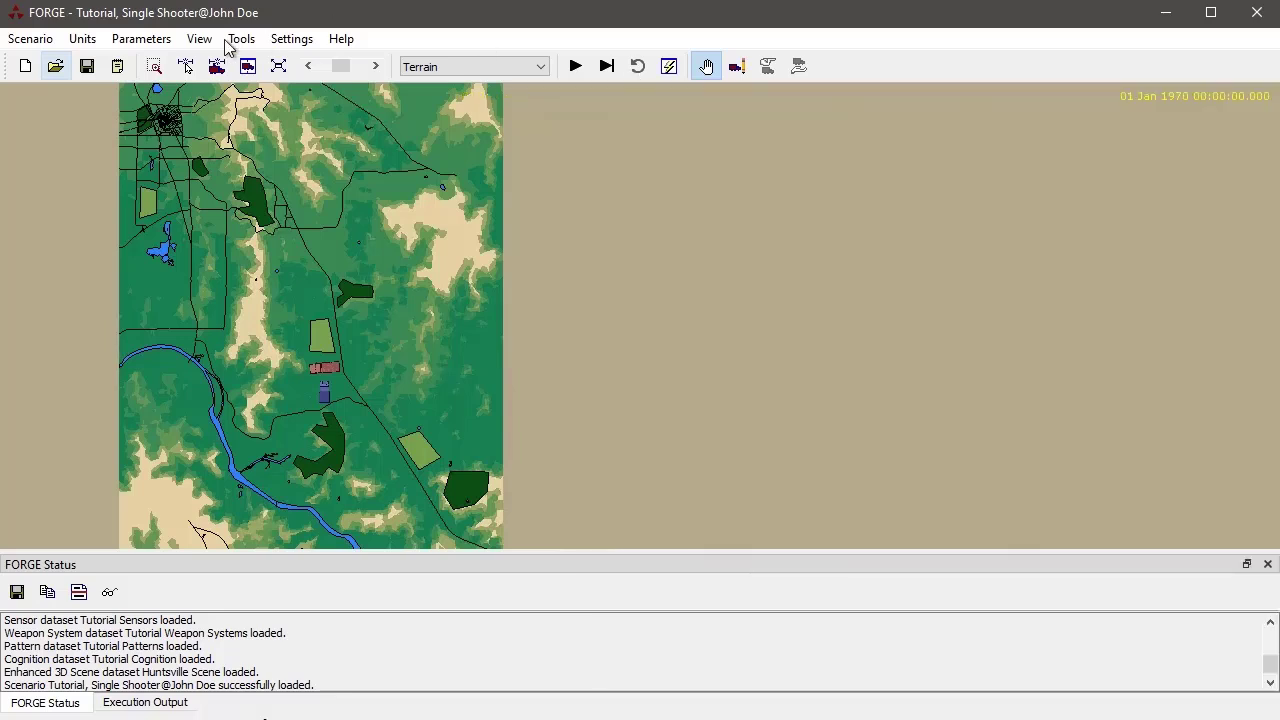
# Open the Platforms equipment editor with the Blue Light Truck's parameters
pyautogui.click(147, 40)
pyautogui.moveTo(178, 116)
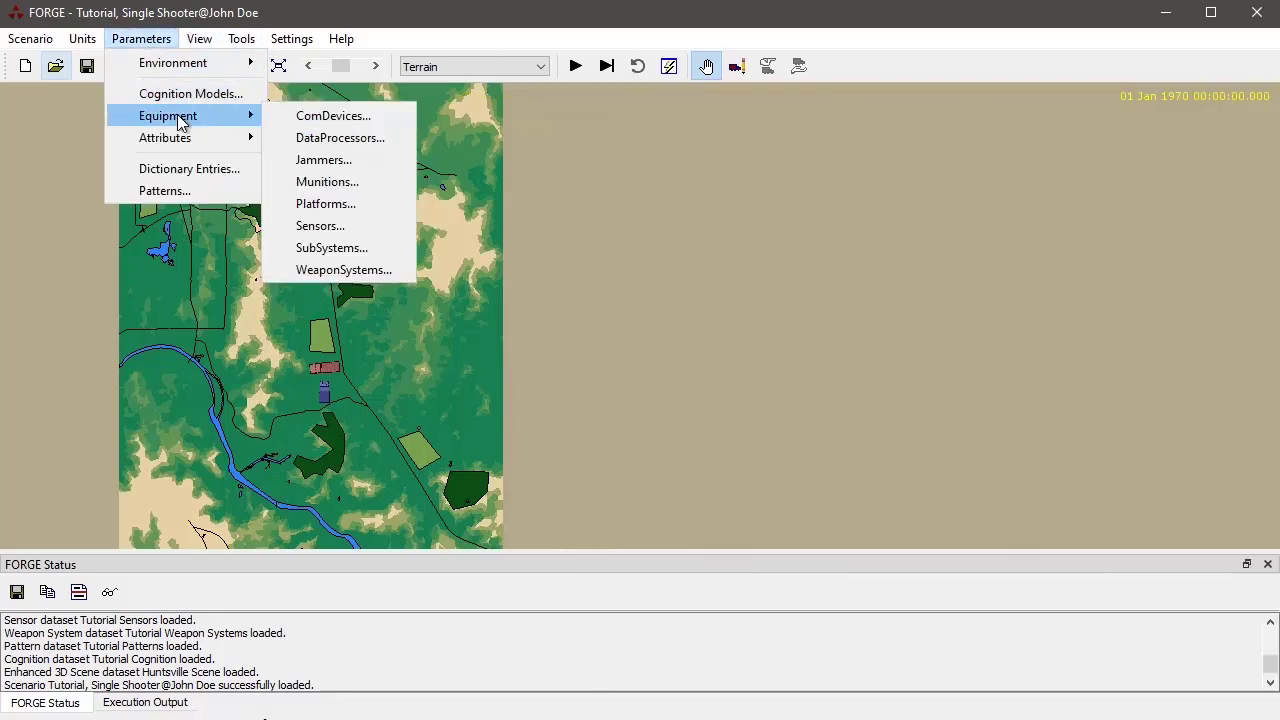
pyautogui.click(345, 204)
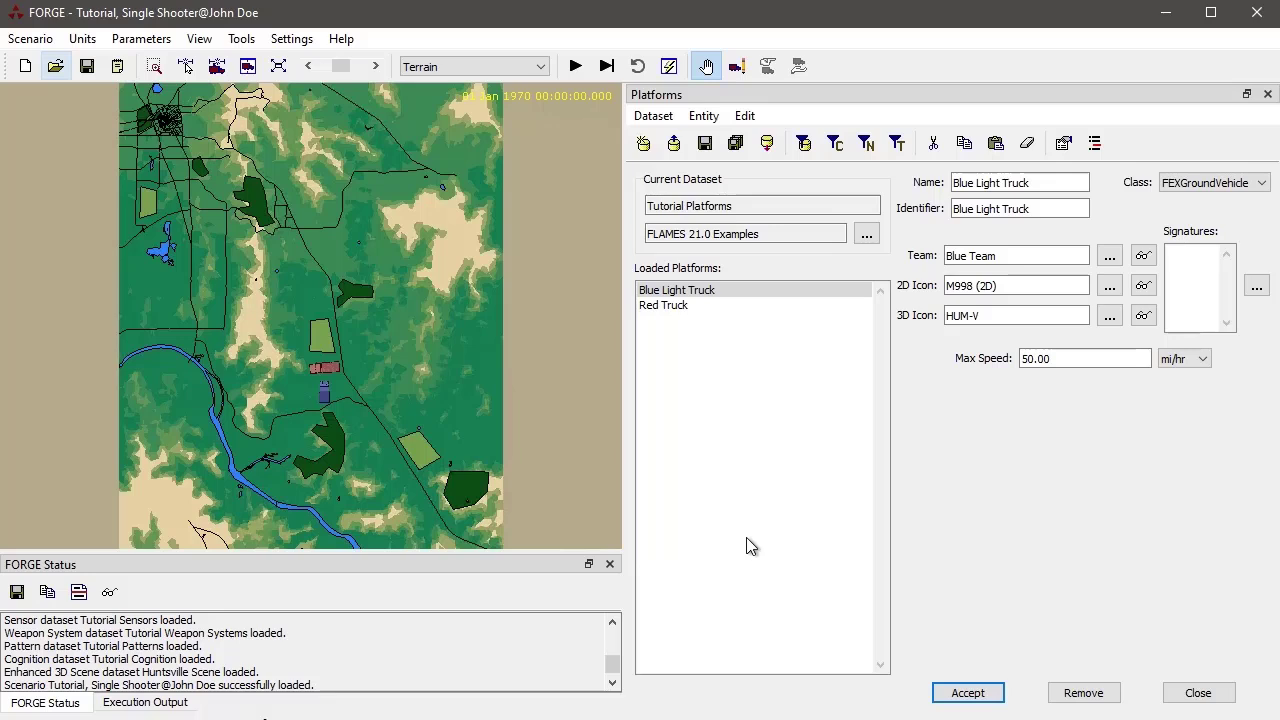
# Open the Blue Shooter unit from its blue truck icon on the map and display its composition
pyautogui.rightClick(323, 392)
pyautogui.click(384, 437)
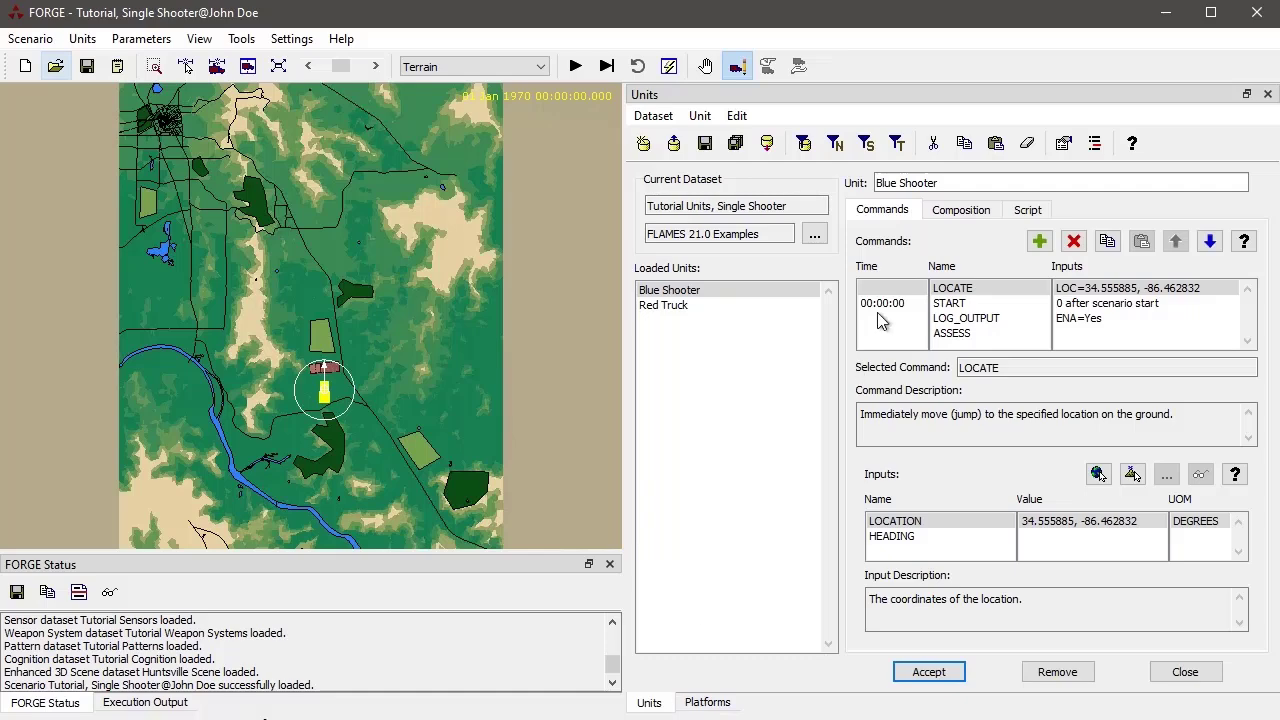
pyautogui.click(963, 213)
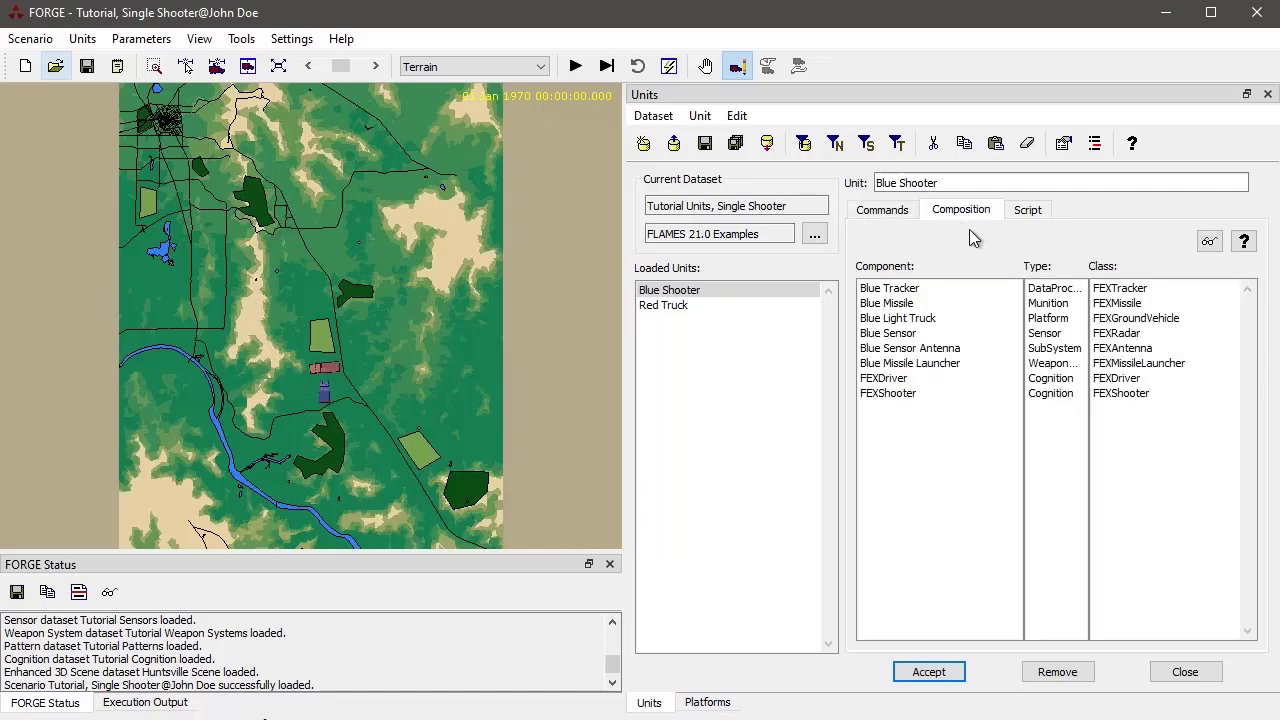
# Open the Blue Tracker, Blue Missile and Blue Light Truck components from the Blue Shooter's composition, returning to the unit after each
pyautogui.doubleClick(978, 288)
pyautogui.click(652, 700)
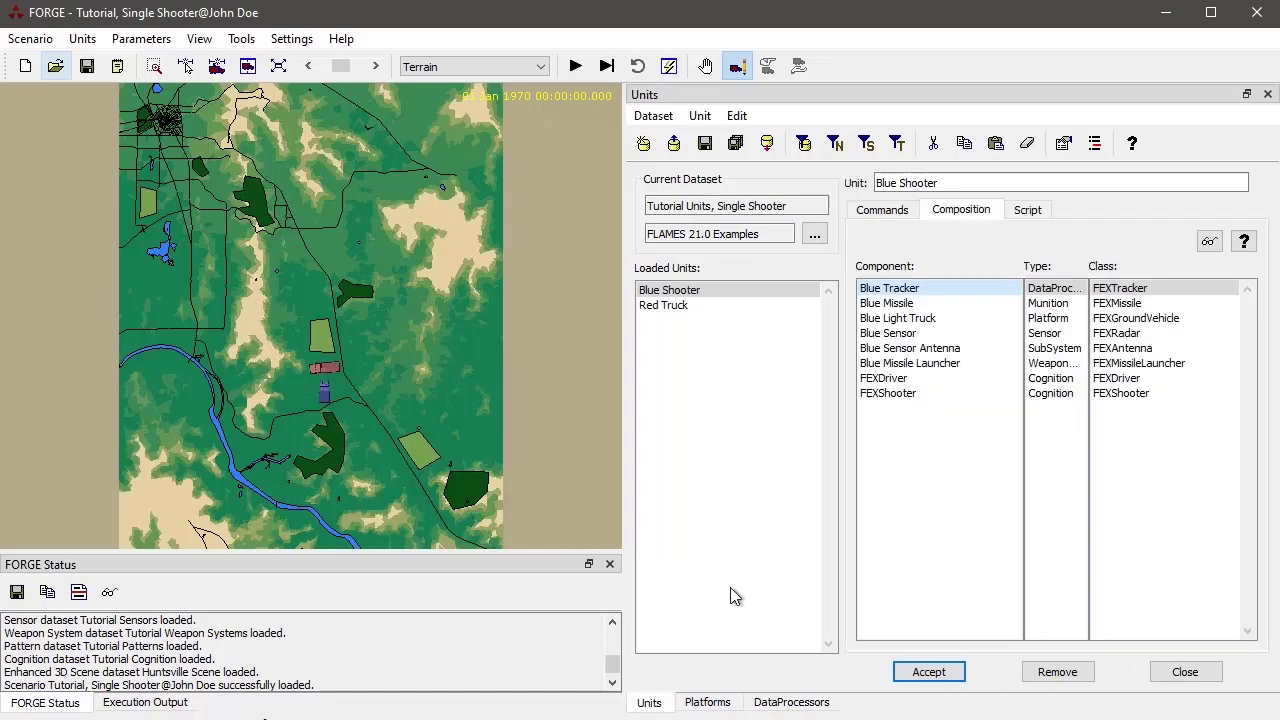
pyautogui.doubleClick(905, 304)
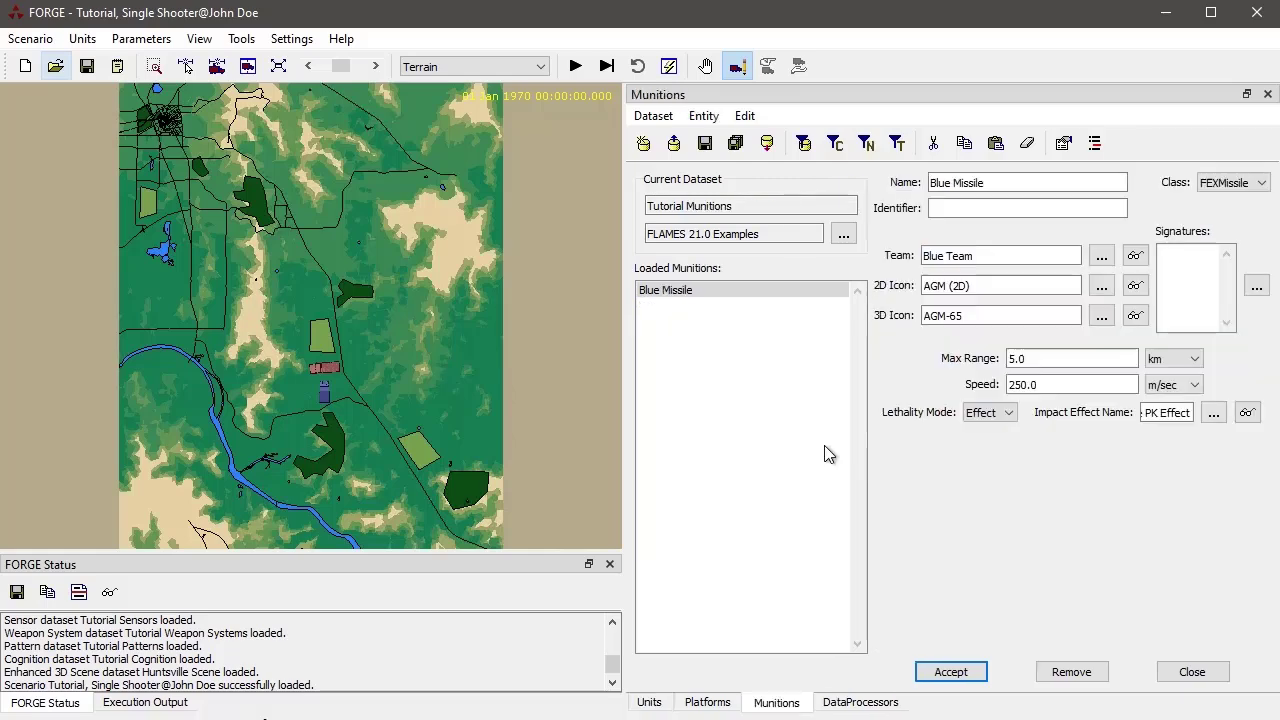
pyautogui.click(649, 702)
pyautogui.doubleClick(973, 321)
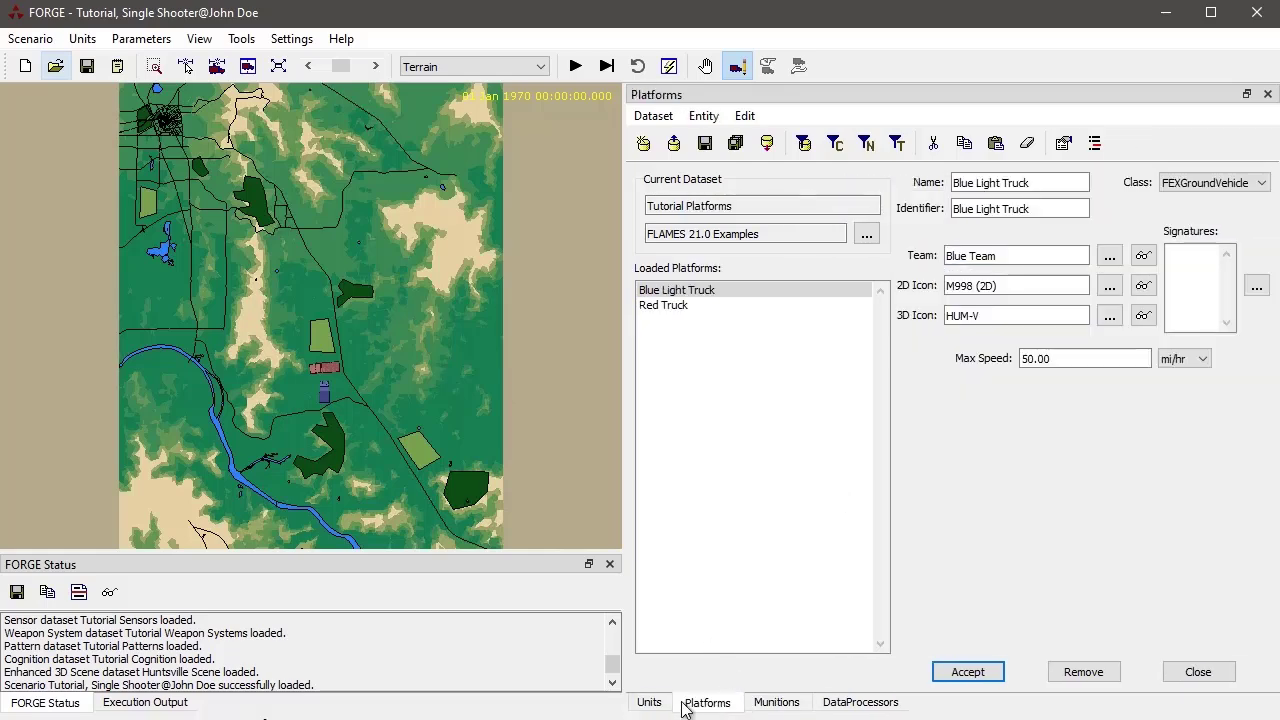
pyautogui.click(668, 704)
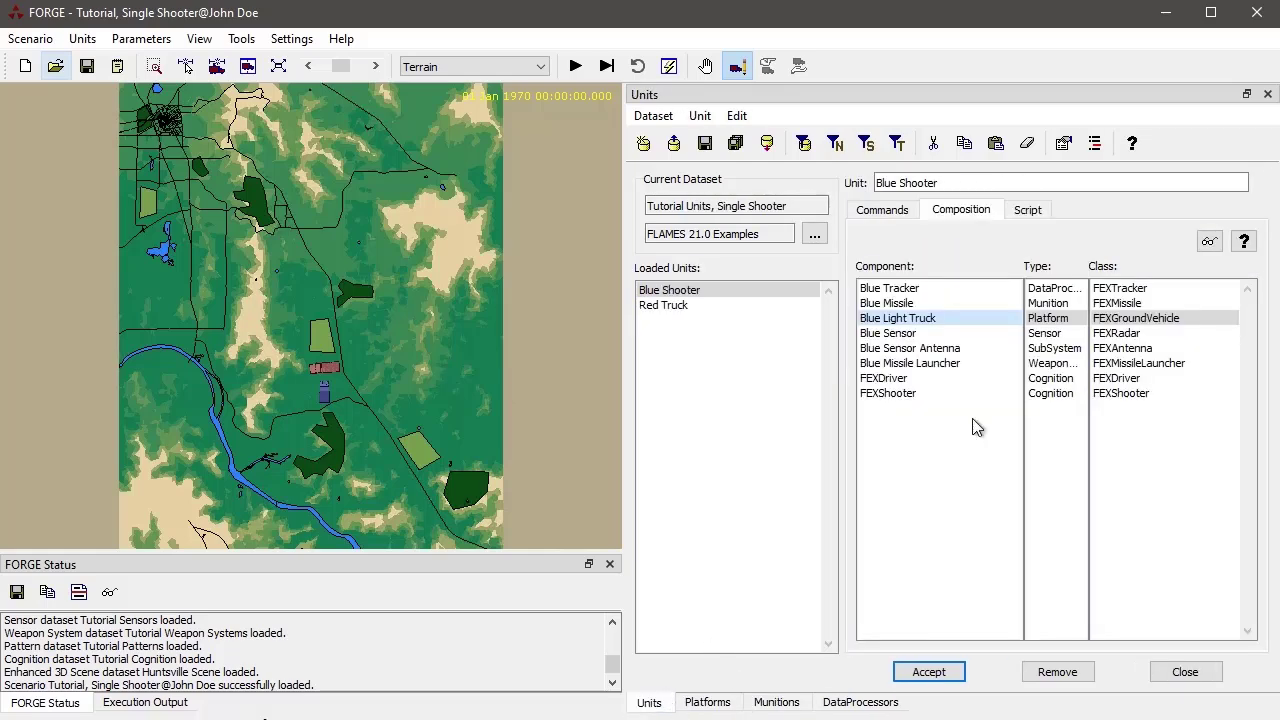
# Open the Blue Sensor Antenna, Blue Missile Launcher and FEXDriver components from the Blue Shooter's composition, returning to the unit after each
pyautogui.click(937, 348)
pyautogui.doubleClick(937, 348)
pyautogui.click(650, 702)
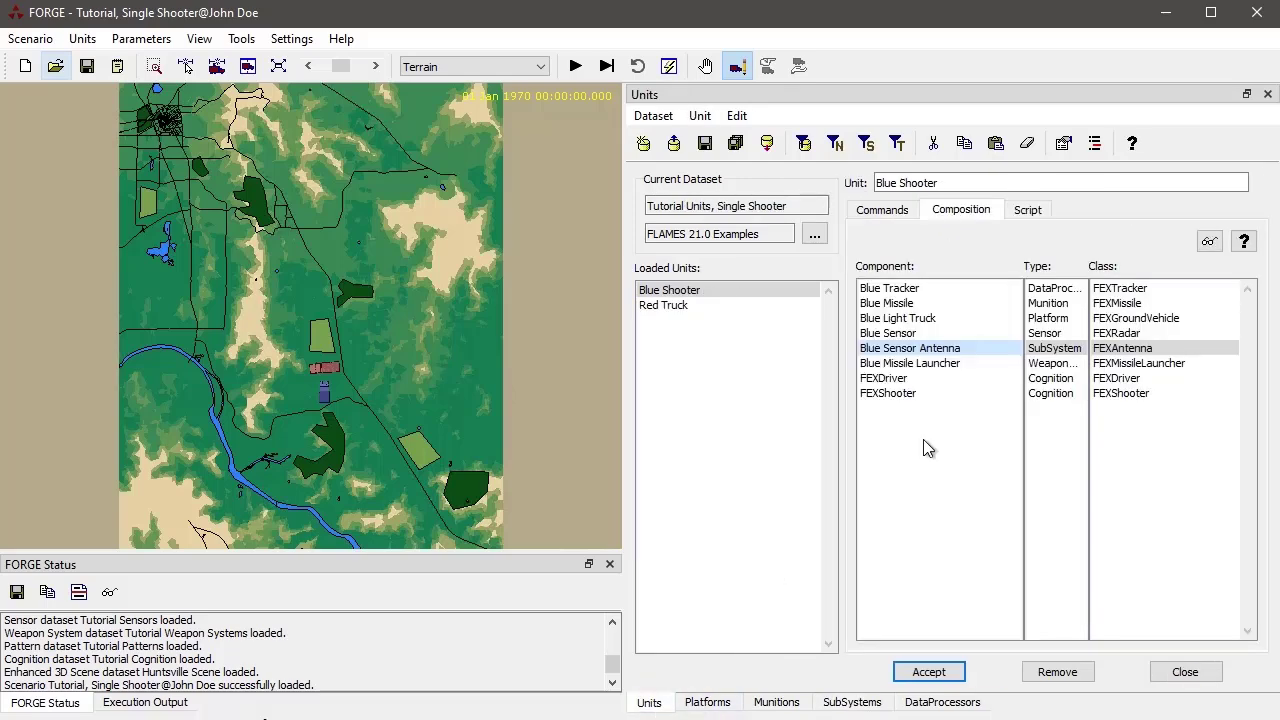
pyautogui.doubleClick(935, 367)
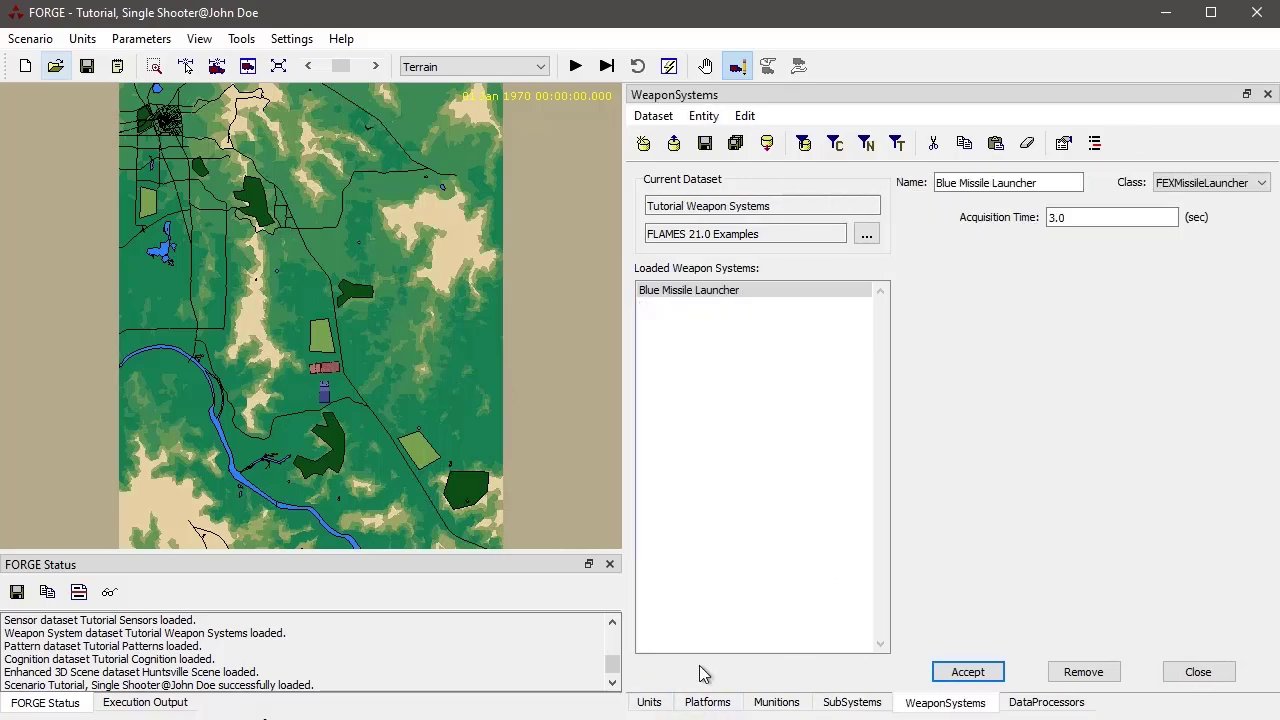
pyautogui.click(650, 702)
pyautogui.doubleClick(968, 379)
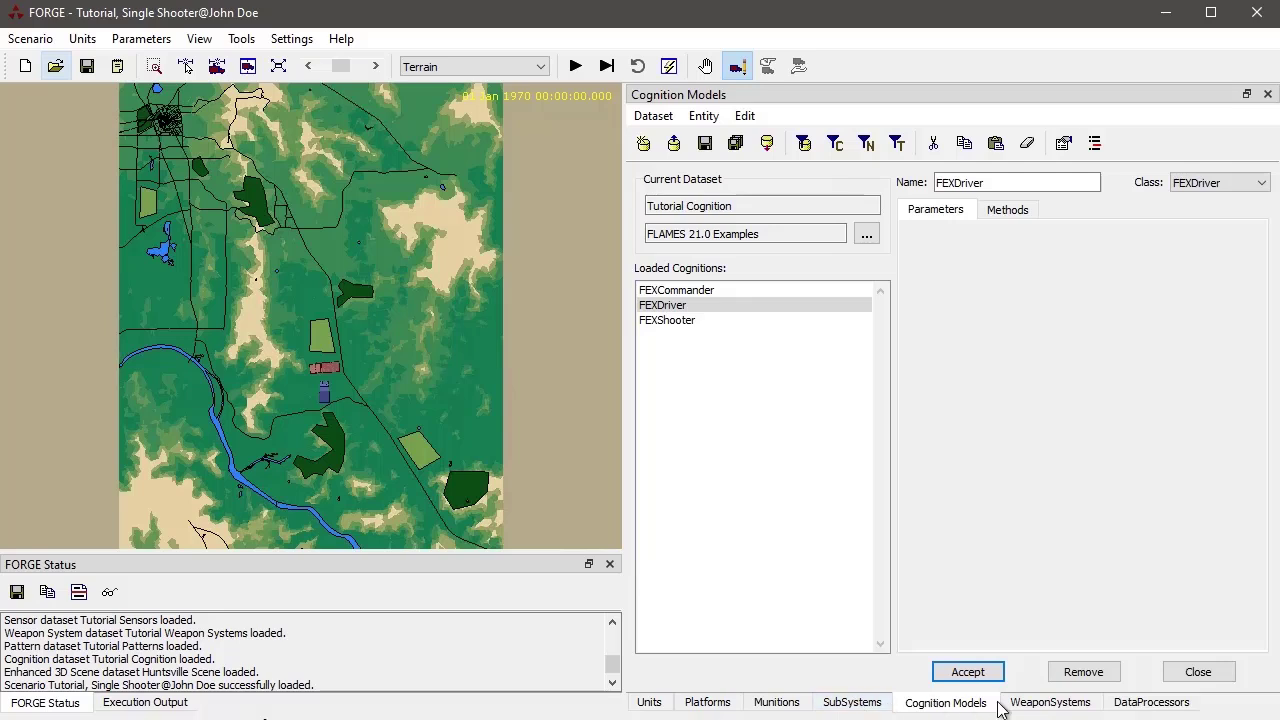
pyautogui.click(650, 702)
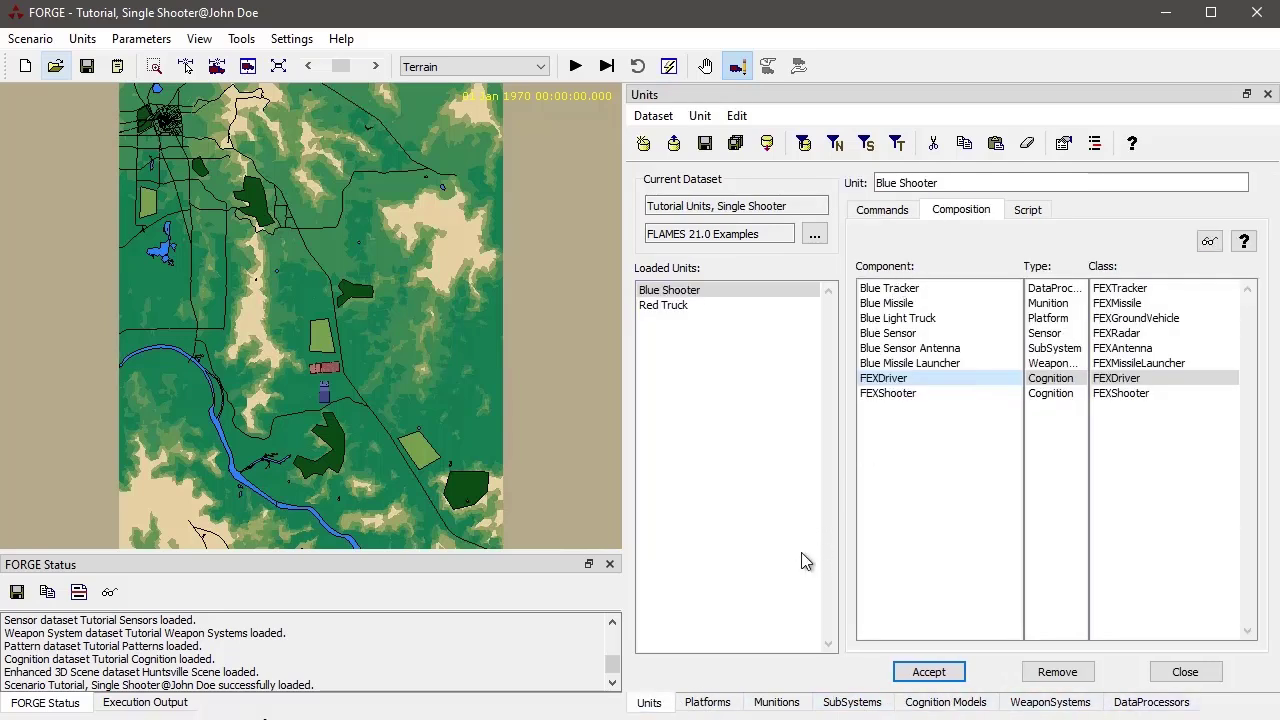
# Review the open editors for platforms, munitions, subsystems, cognition models, weapon systems and data processors
pyautogui.click(708, 702)
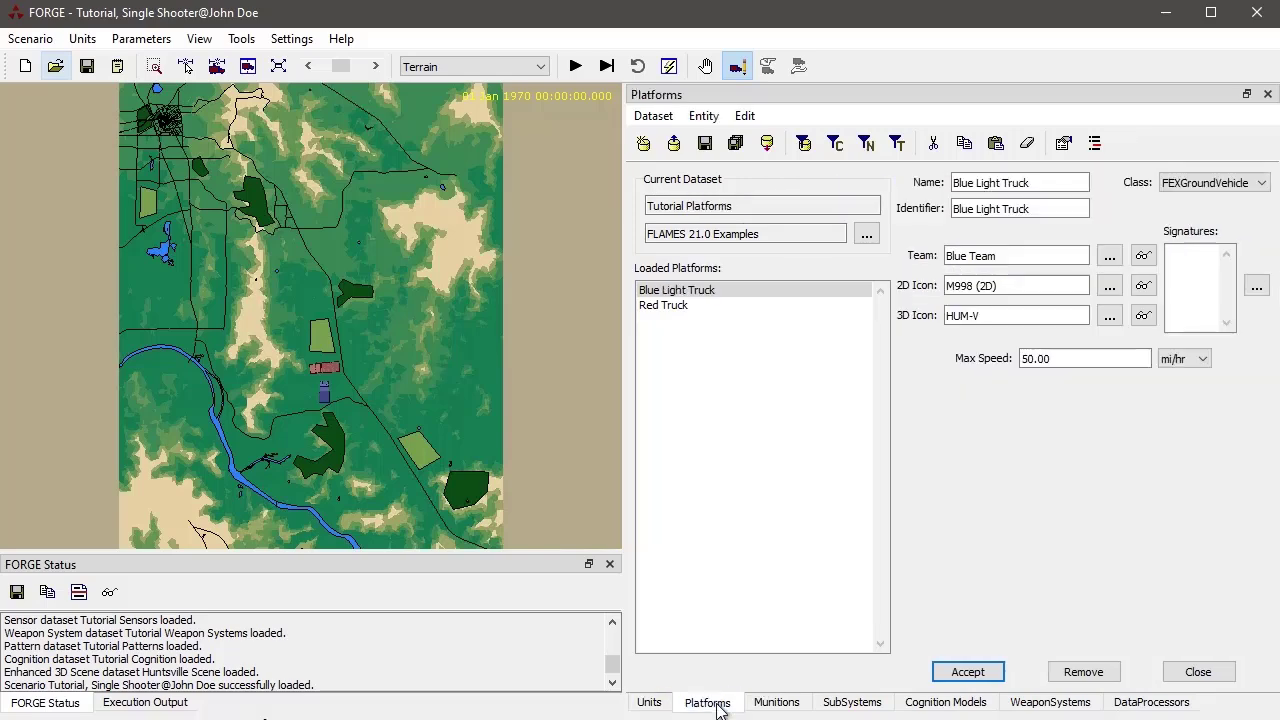
pyautogui.click(650, 702)
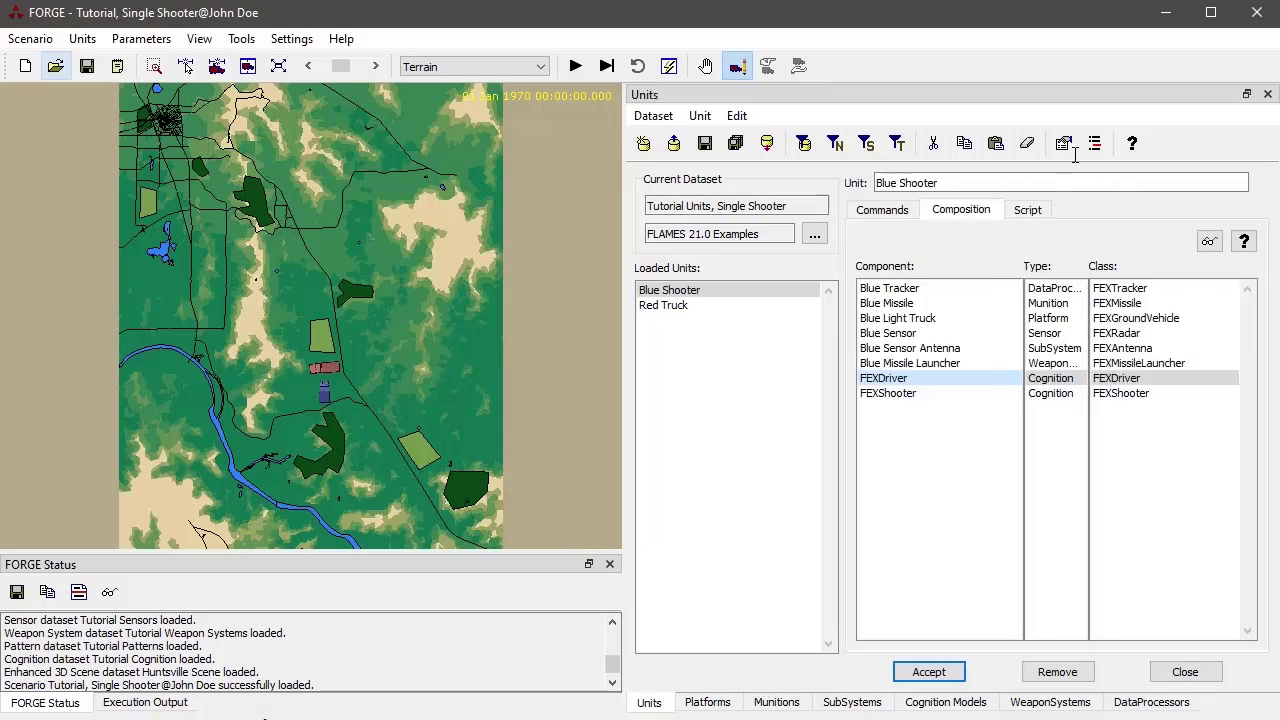
pyautogui.click(708, 702)
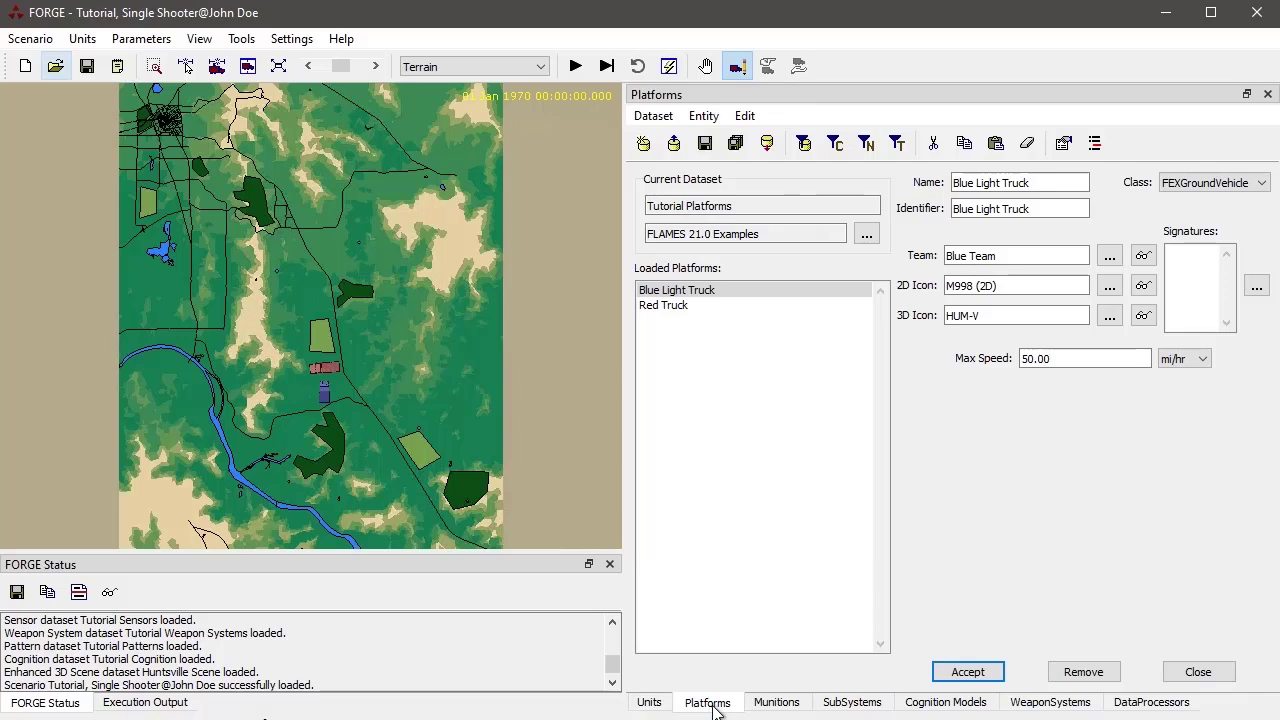
pyautogui.click(777, 702)
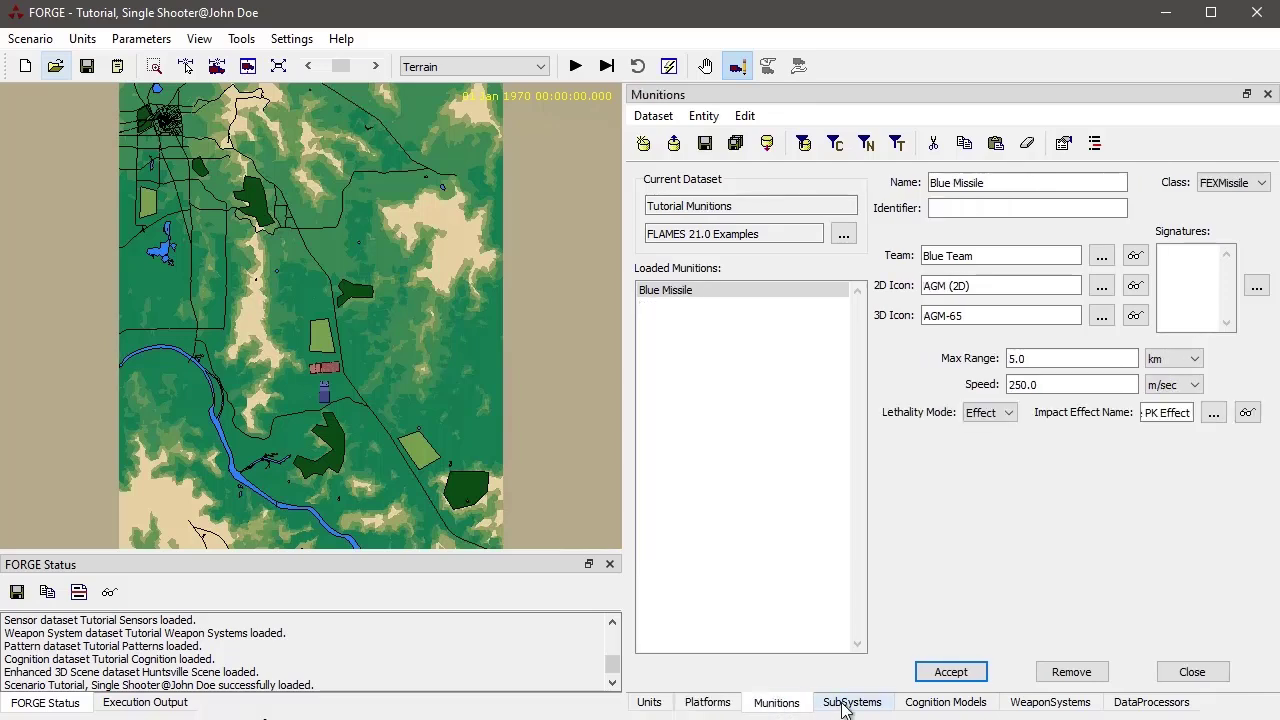
pyautogui.click(848, 702)
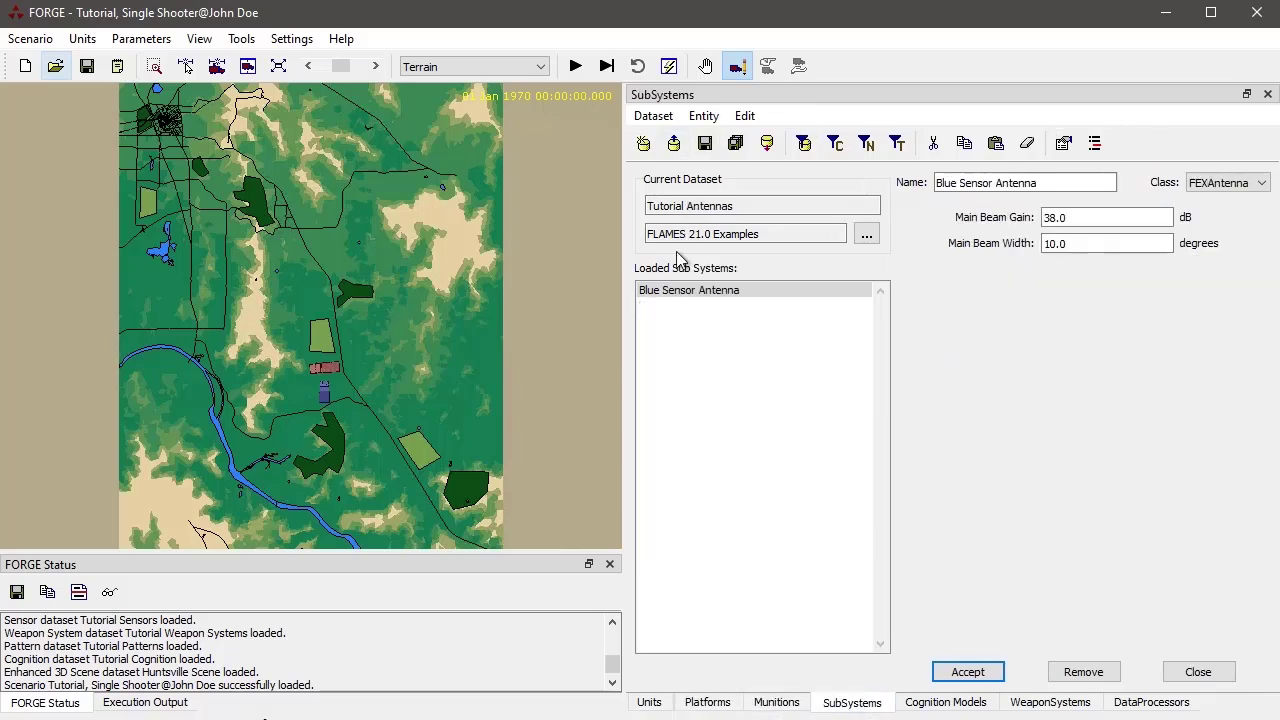
pyautogui.click(930, 704)
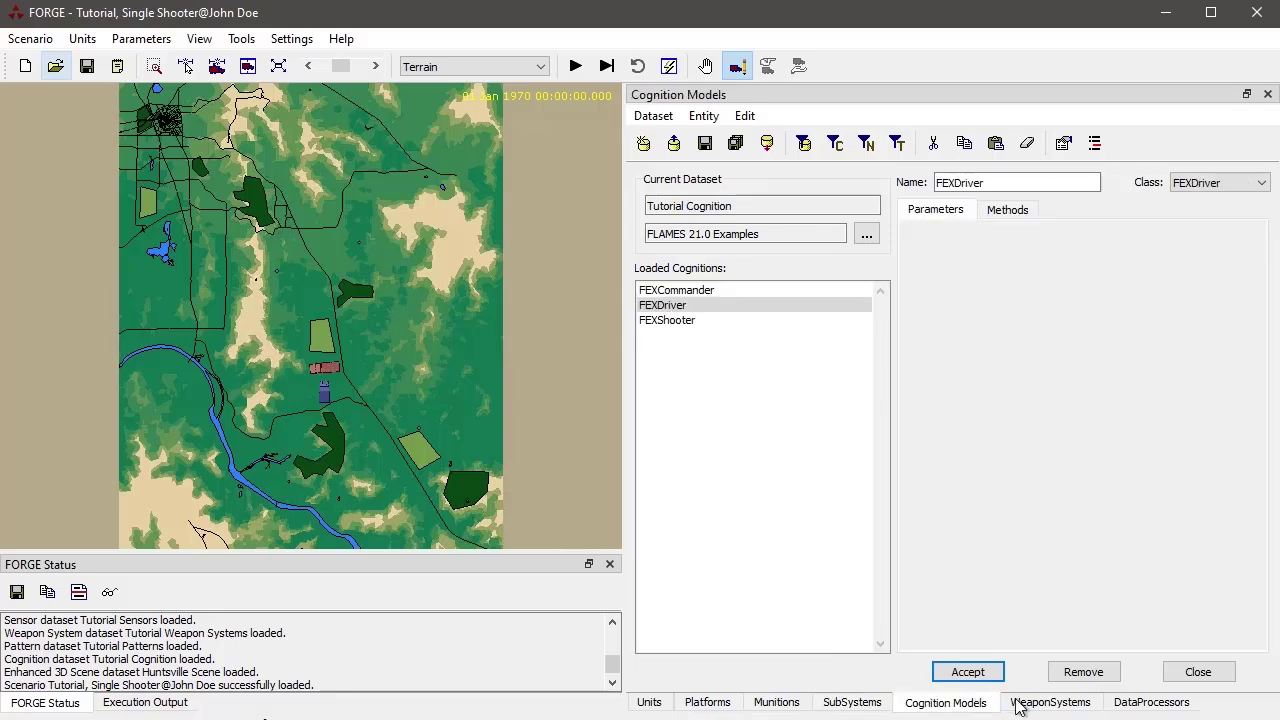
pyautogui.click(1038, 704)
pyautogui.click(1141, 704)
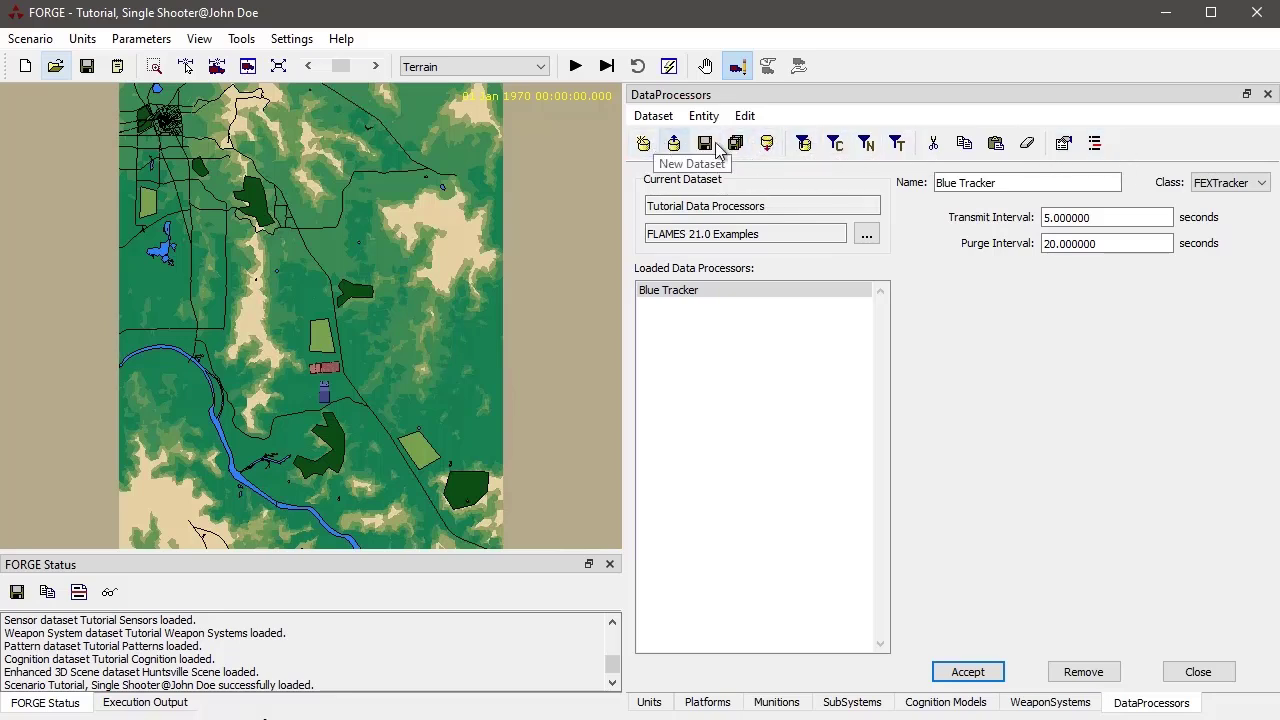
# Examine the dataset commands available in the DataProcessors and WeaponSystems editors
pyautogui.click(654, 117)
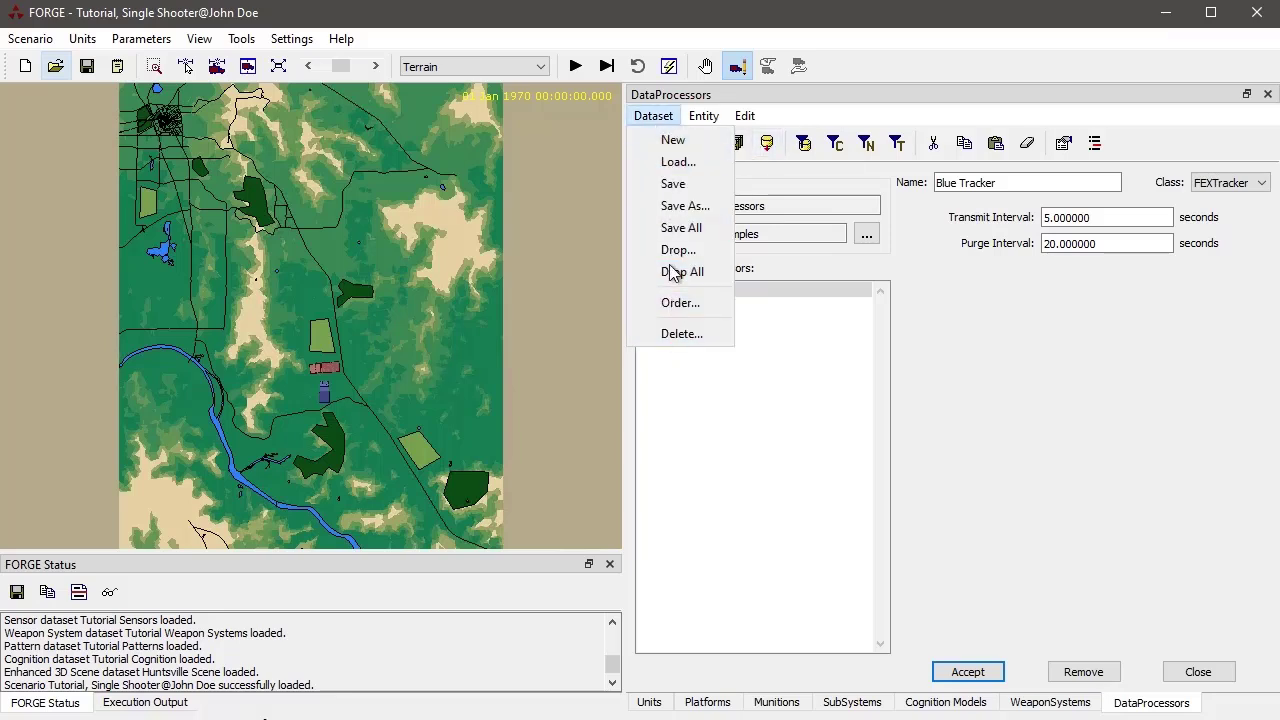
pyautogui.click(825, 135)
pyautogui.click(654, 117)
pyautogui.click(654, 118)
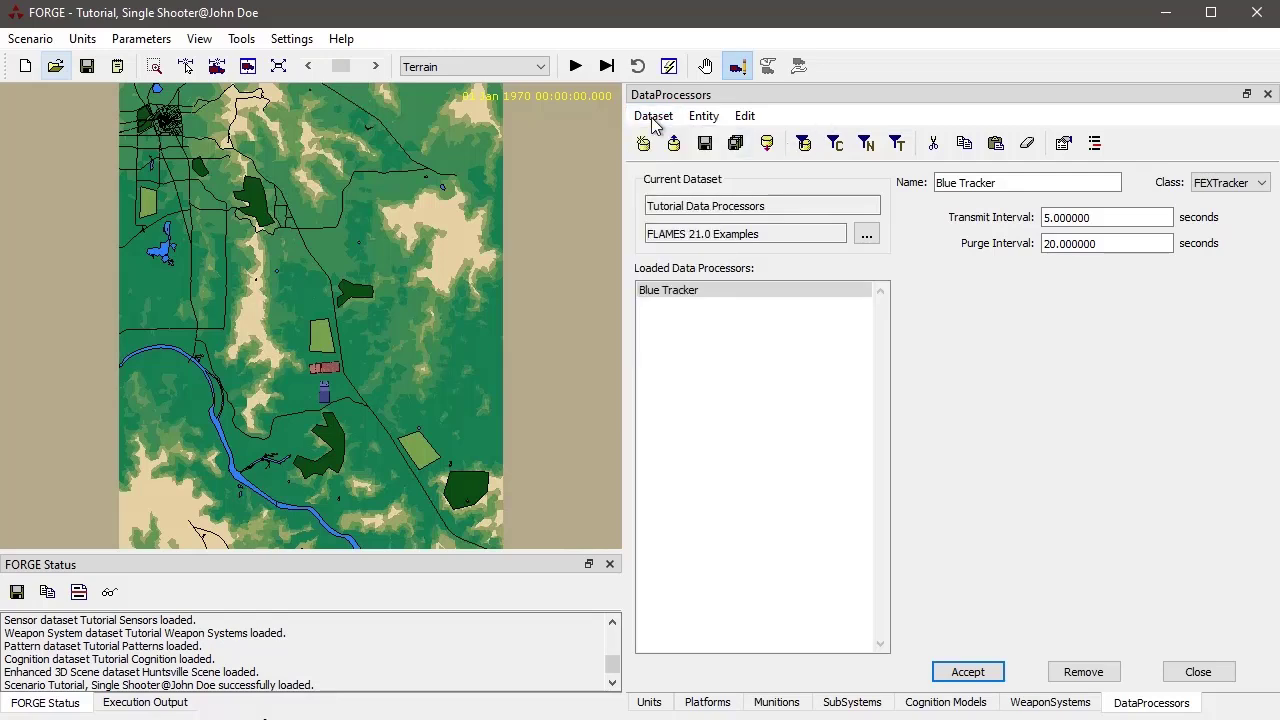
pyautogui.click(1050, 702)
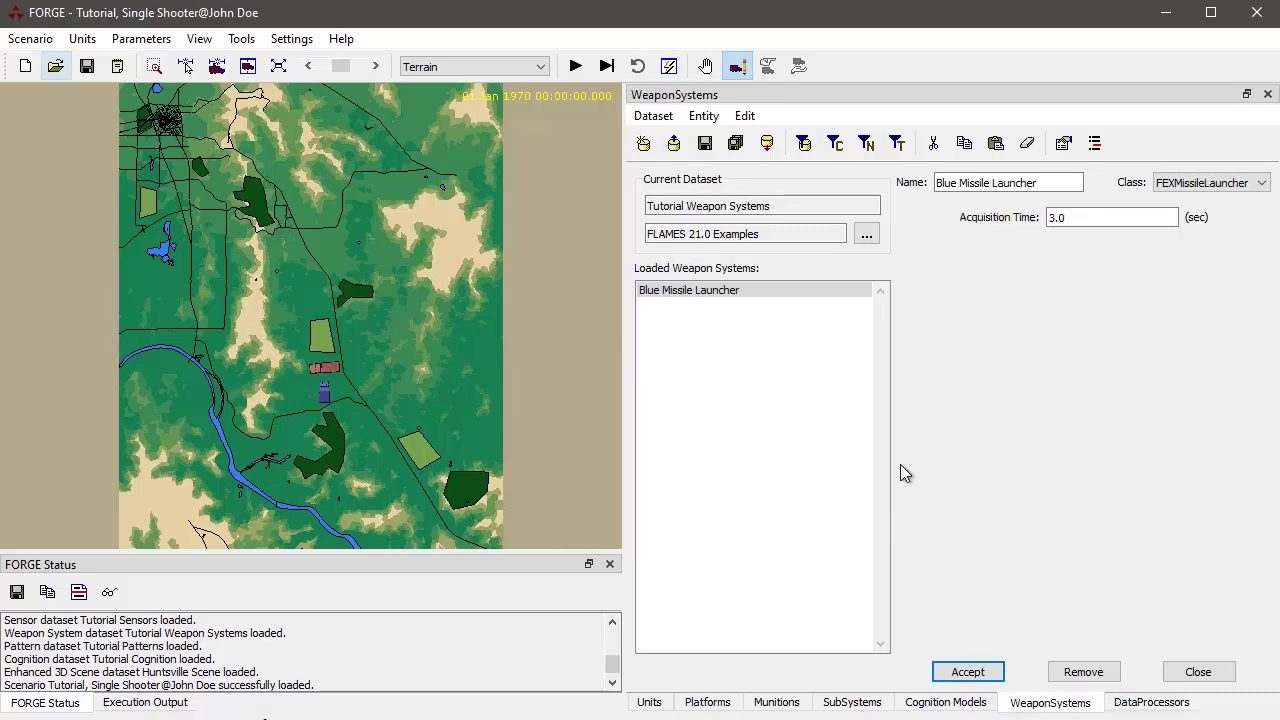
pyautogui.click(654, 118)
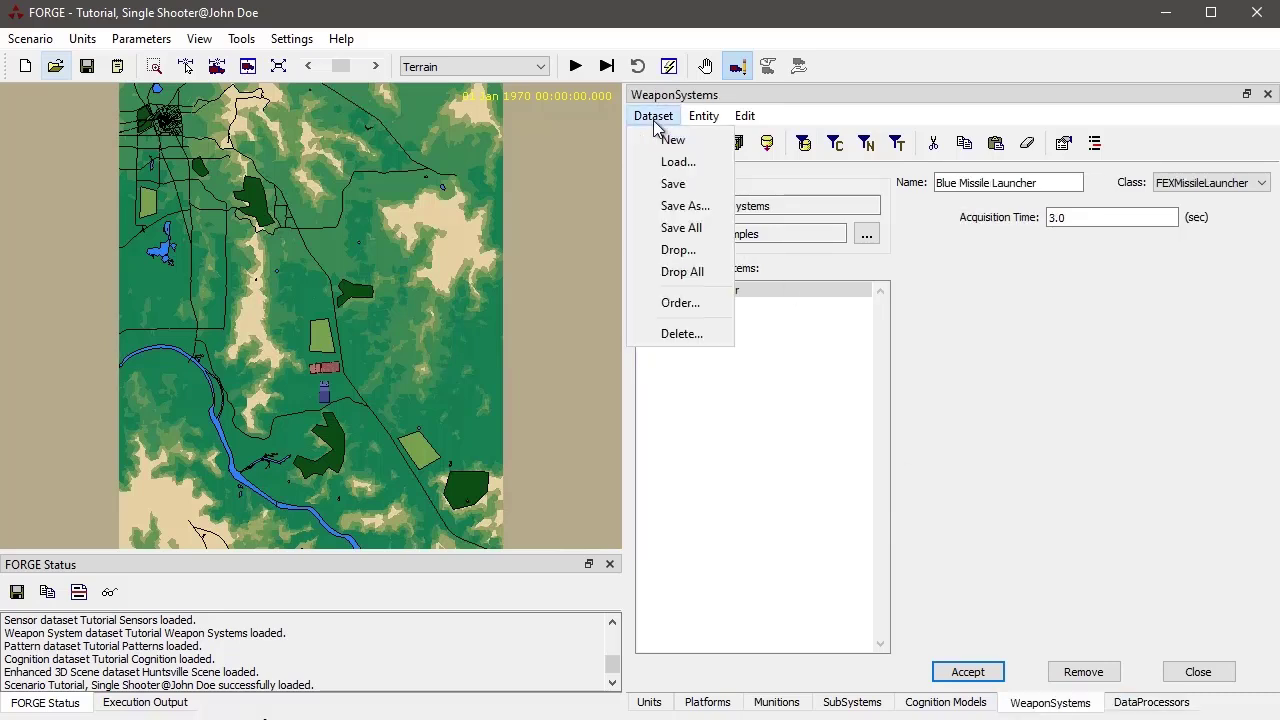
pyautogui.click(966, 702)
# Go back through the SubSystems and Platforms editors to Units and examine the dataset commands available there
pyautogui.click(858, 704)
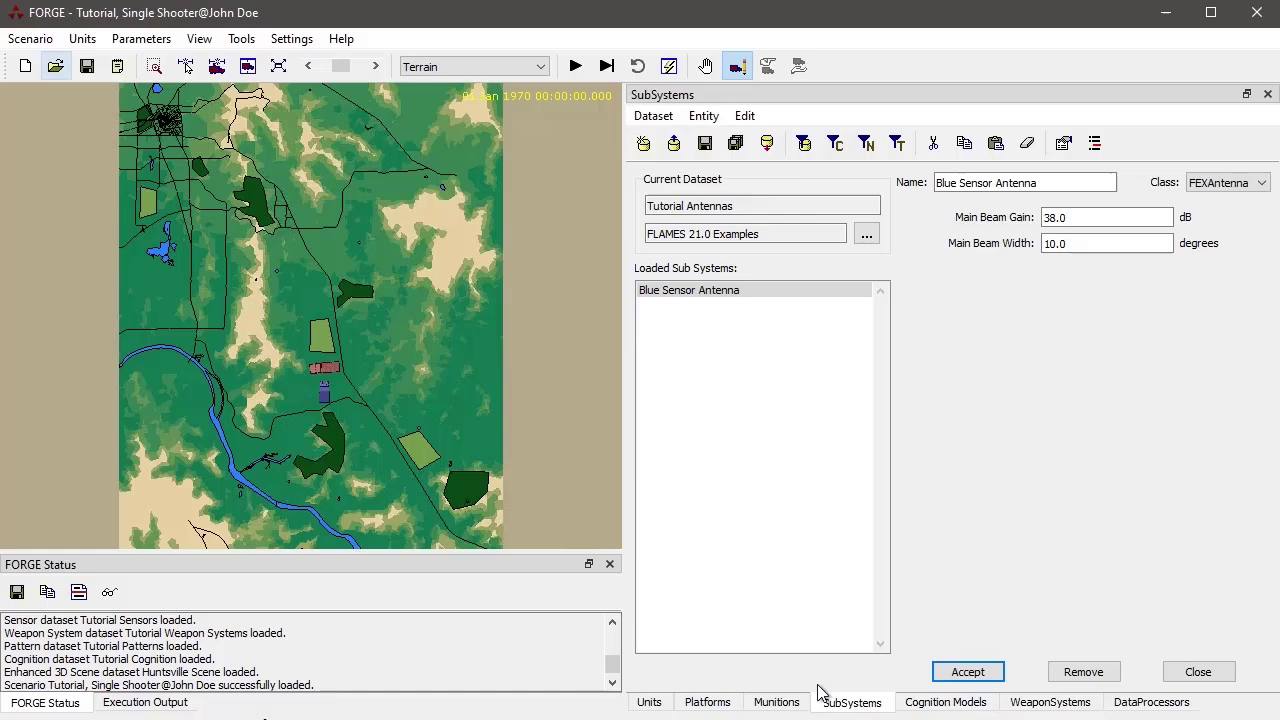
pyautogui.click(712, 702)
pyautogui.click(648, 703)
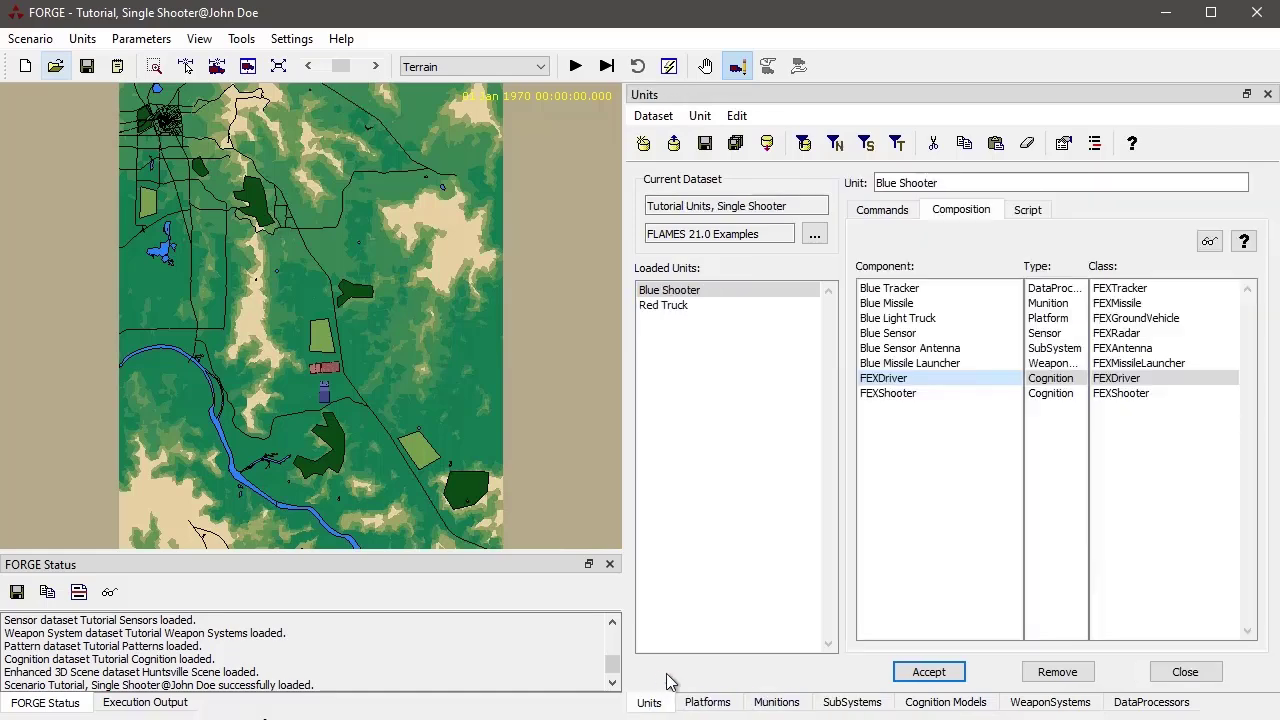
pyautogui.click(653, 116)
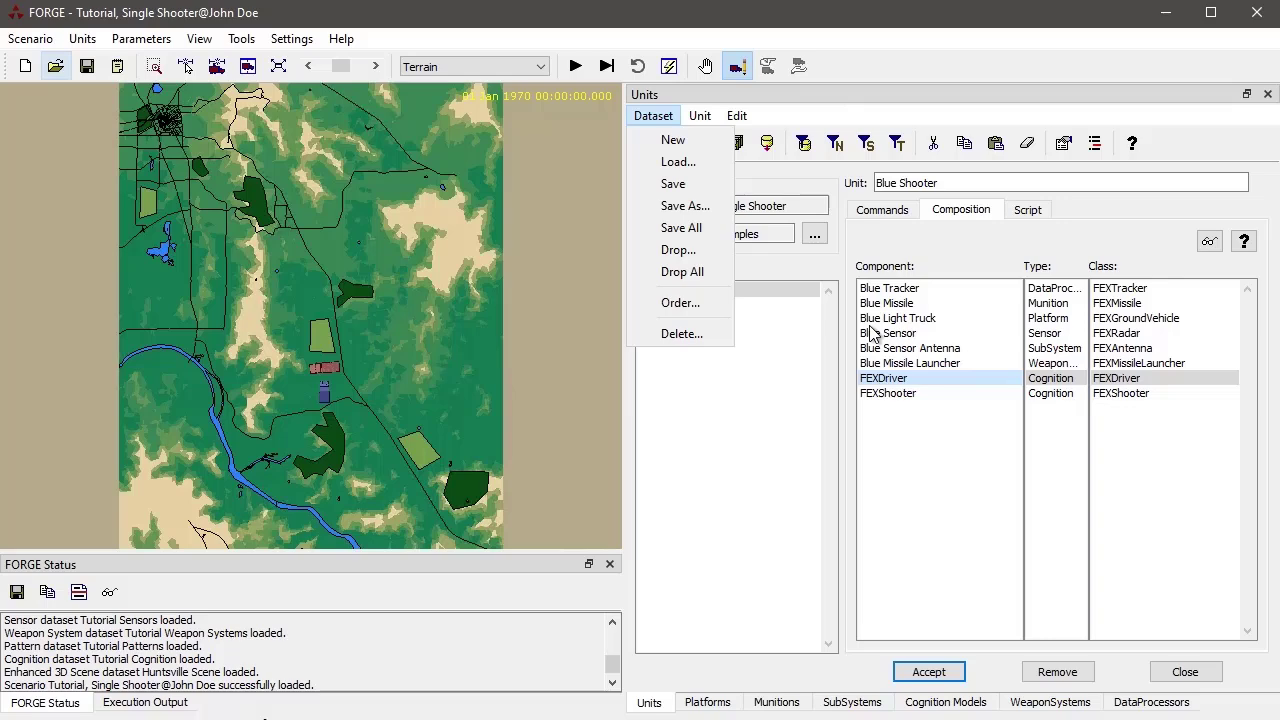
pyautogui.click(729, 494)
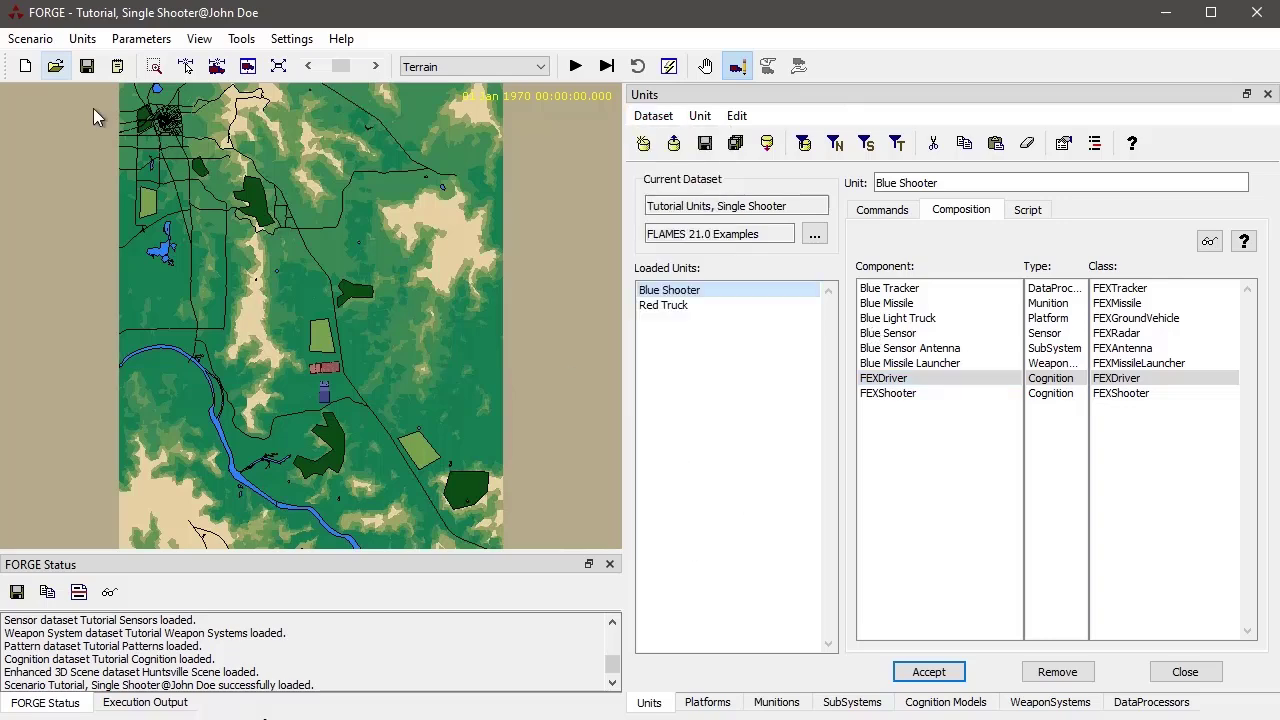
# Review the scenario's loaded datasets with Manage Datasets, highlighting the ComDevice and Munition entries, and close the list
pyautogui.click(30, 38)
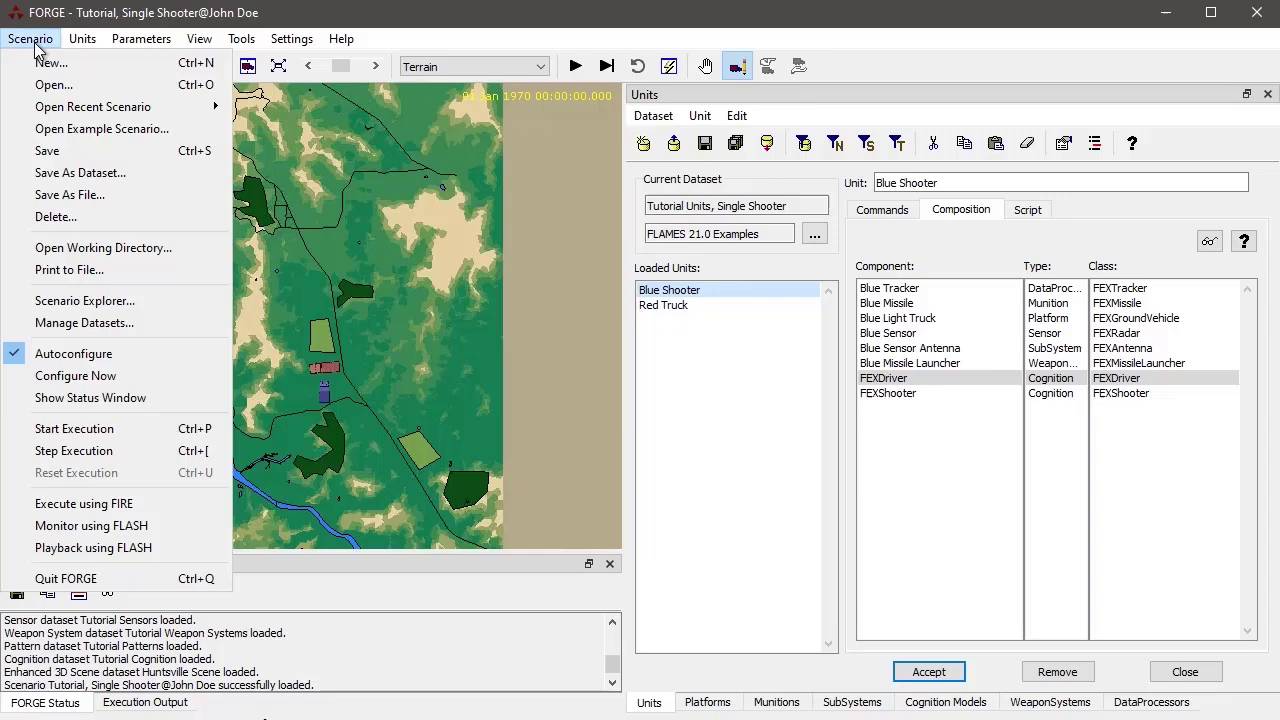
pyautogui.click(108, 322)
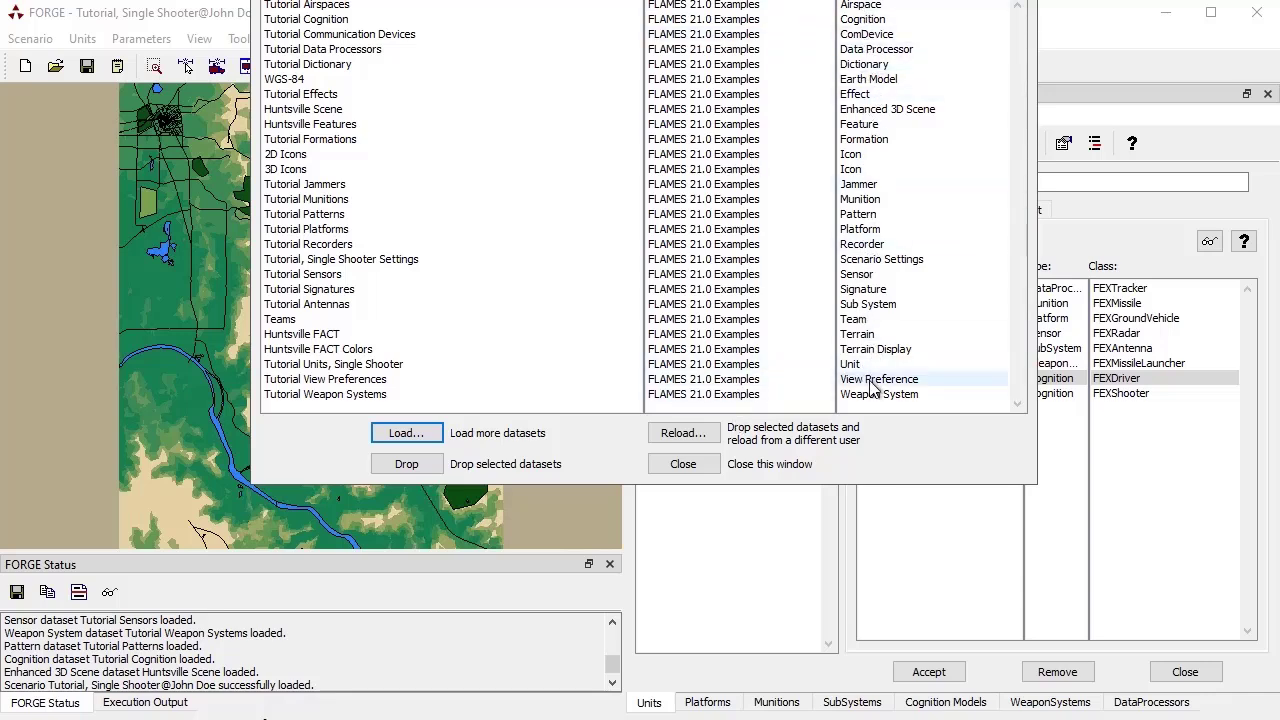
pyautogui.moveTo(805, 0); pyautogui.dragTo(641, 53)
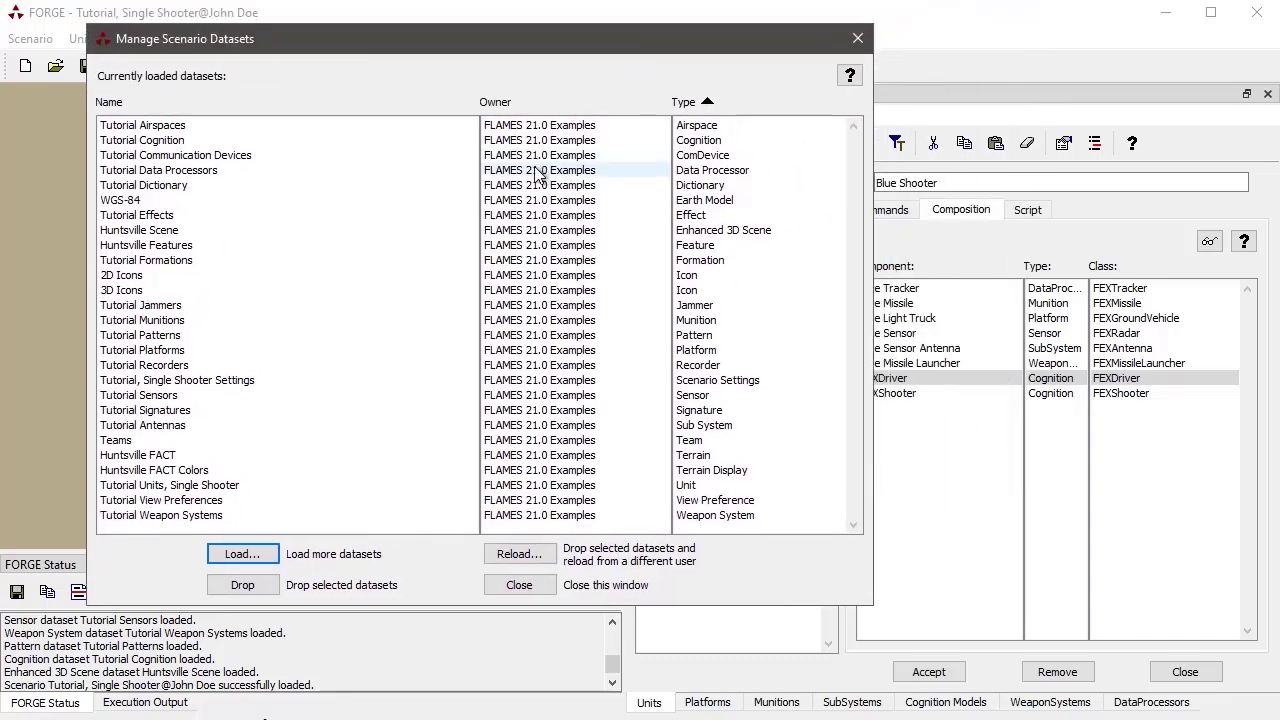
pyautogui.click(705, 160)
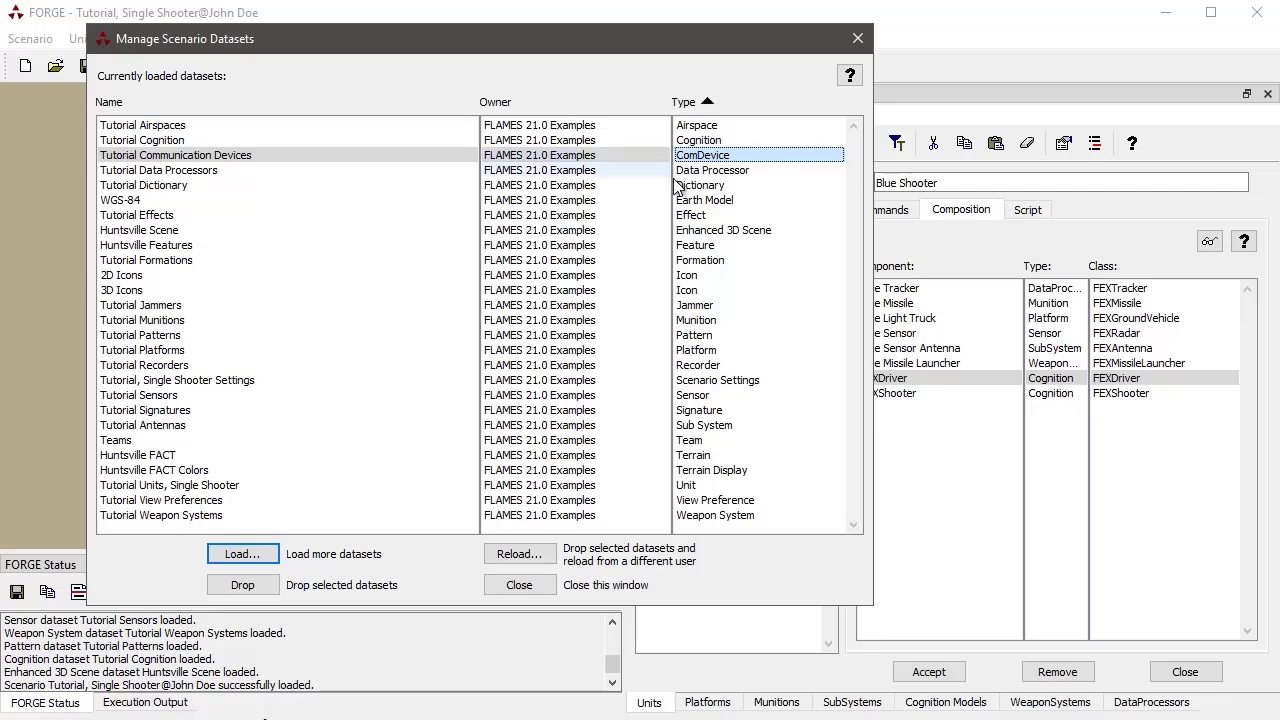
pyautogui.click(700, 320)
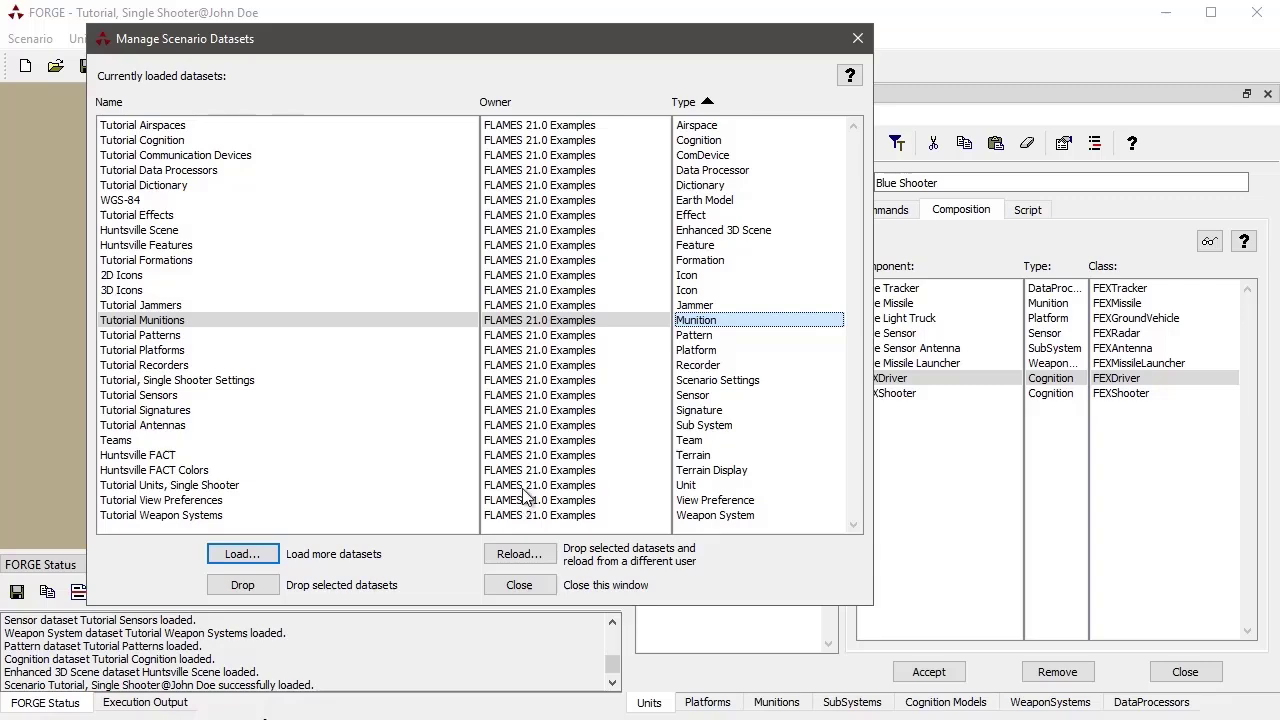
pyautogui.click(860, 40)
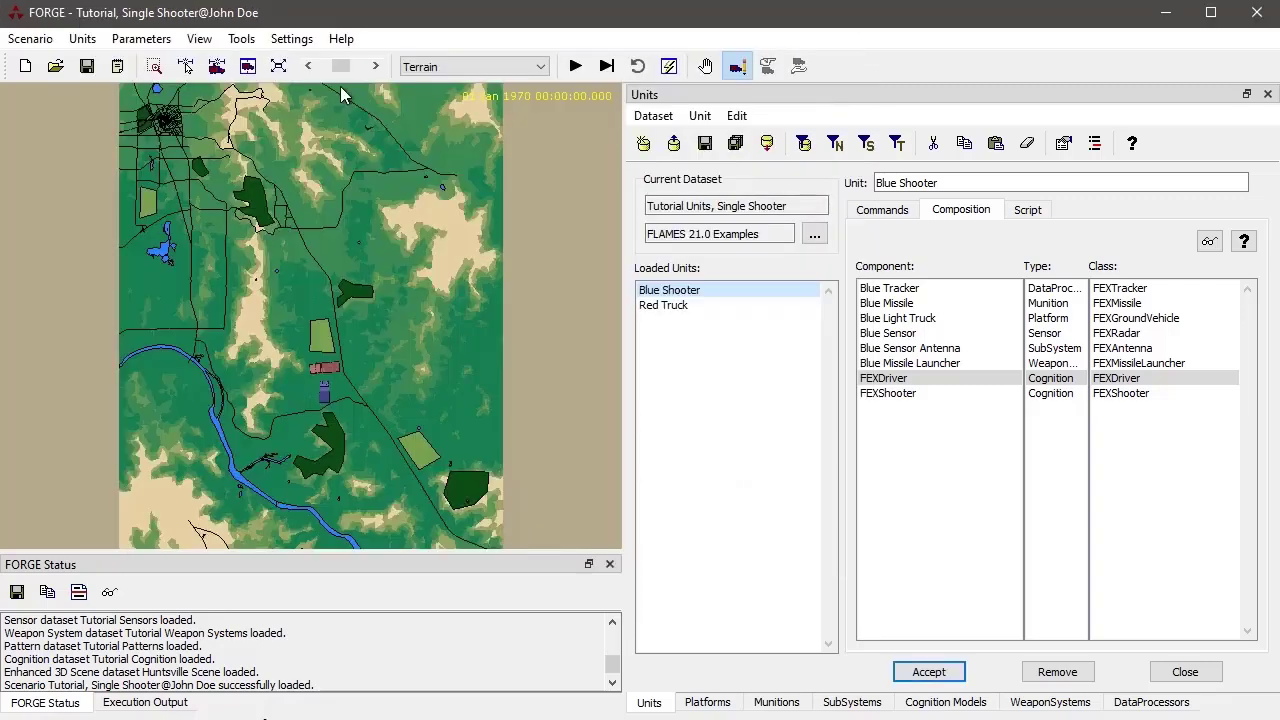
# Examine the scenario datasets available to open, select Tutorial, Single Shooter, and leave without opening it
pyautogui.click(55, 68)
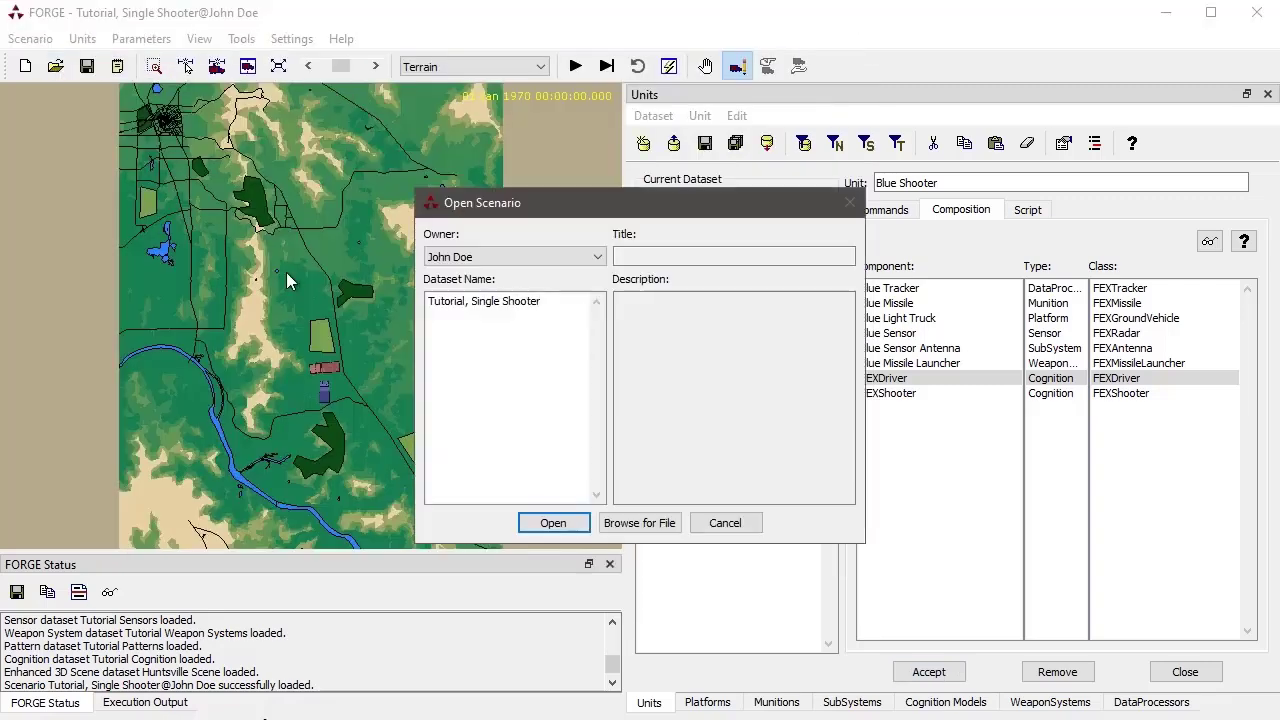
pyautogui.click(448, 303)
pyautogui.click(727, 522)
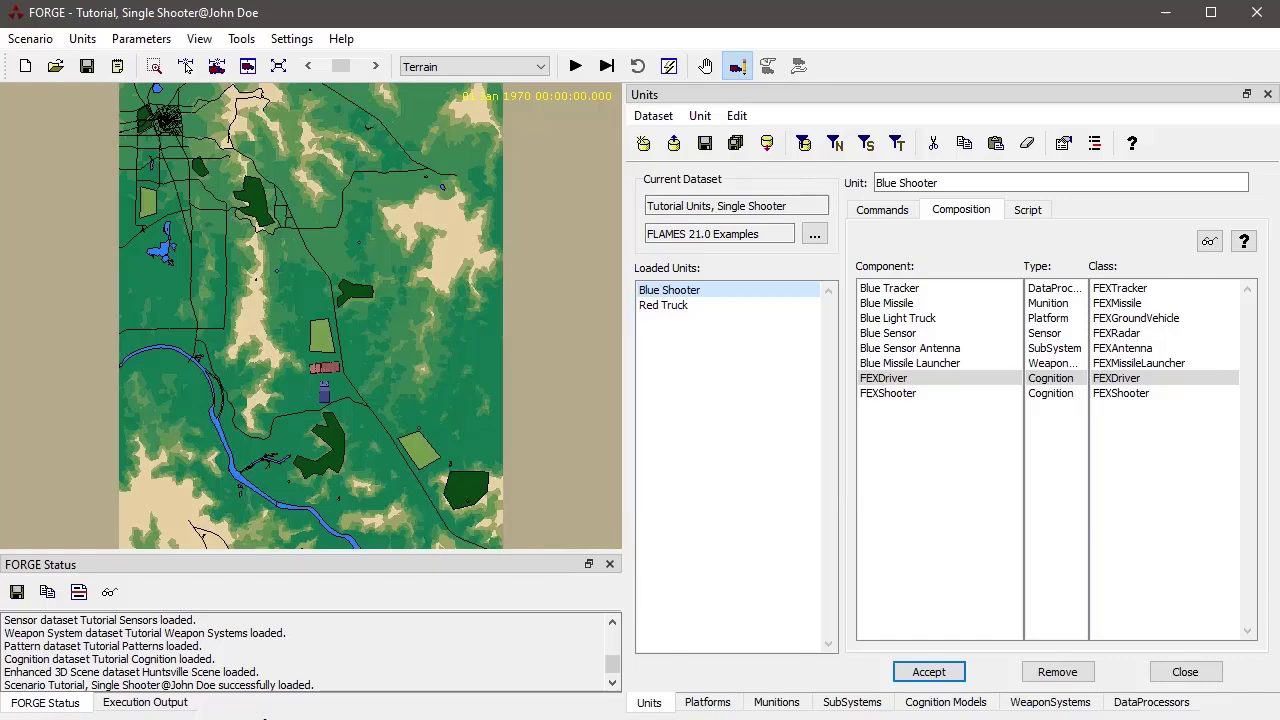
# Bring up the Manage Scenario Datasets list again, examine its names, owners and types, and close it
pyautogui.click(40, 42)
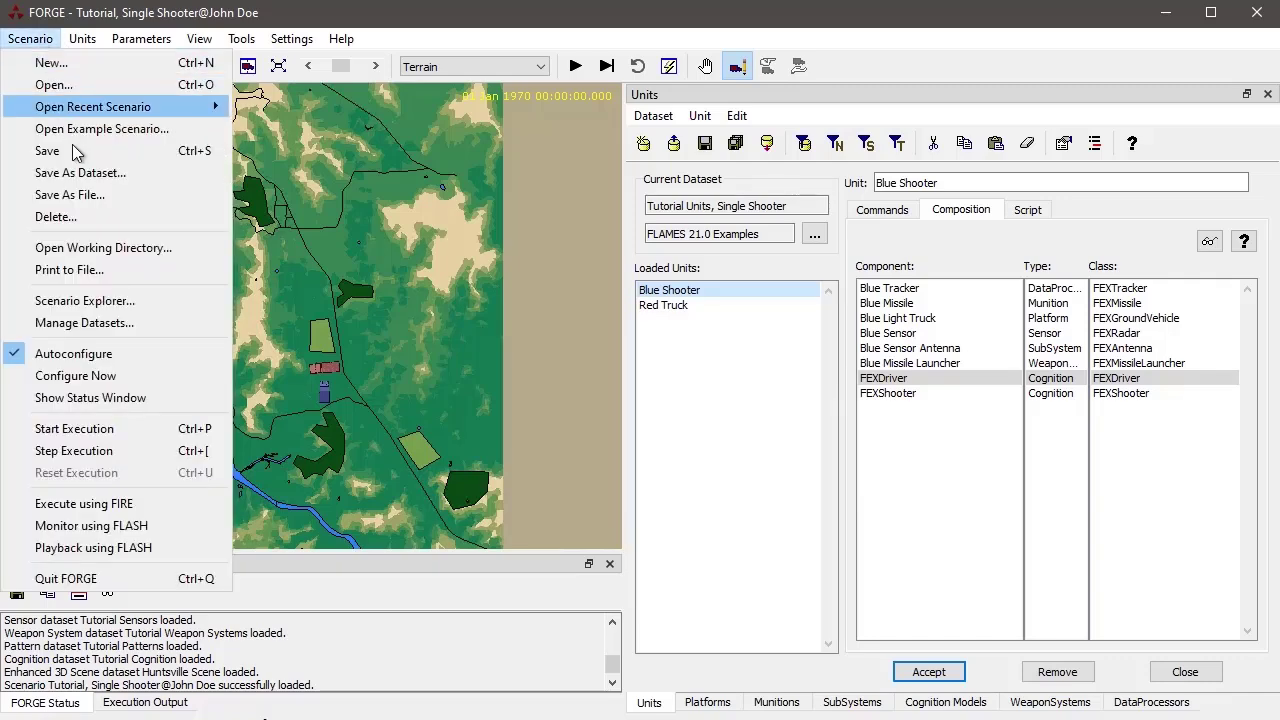
pyautogui.click(115, 322)
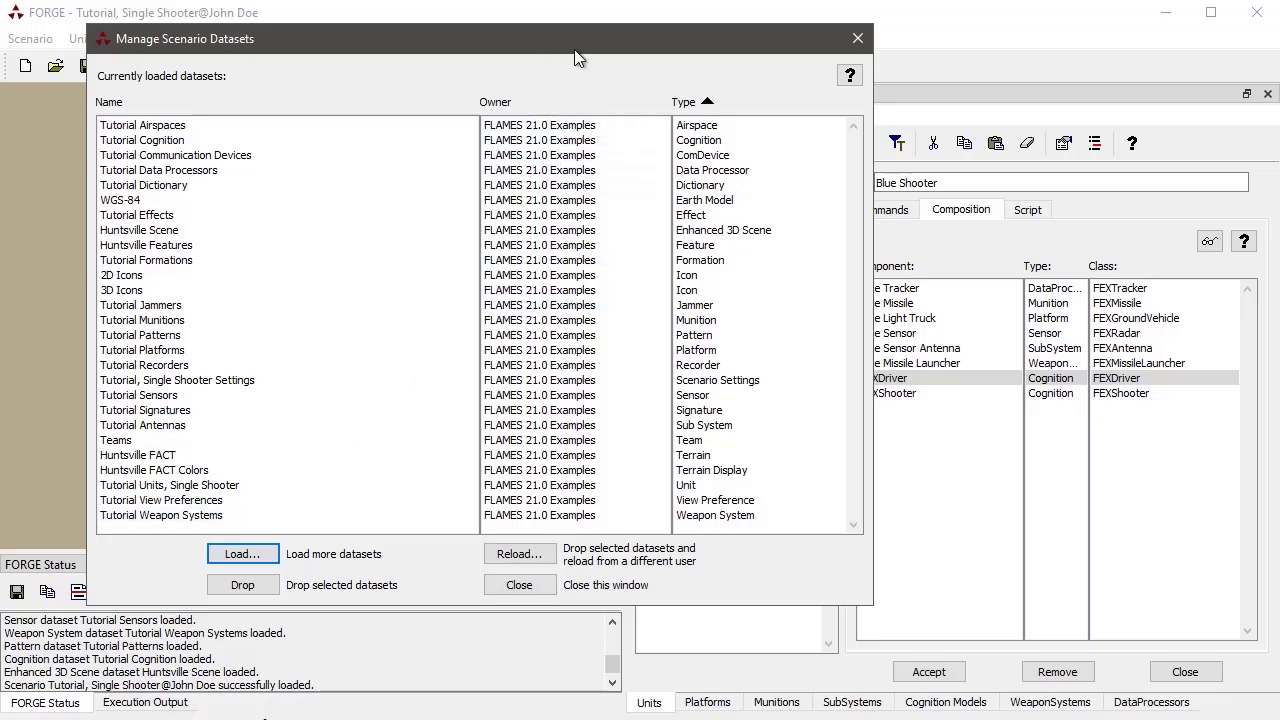
pyautogui.moveTo(530, 45); pyautogui.dragTo(577, 53)
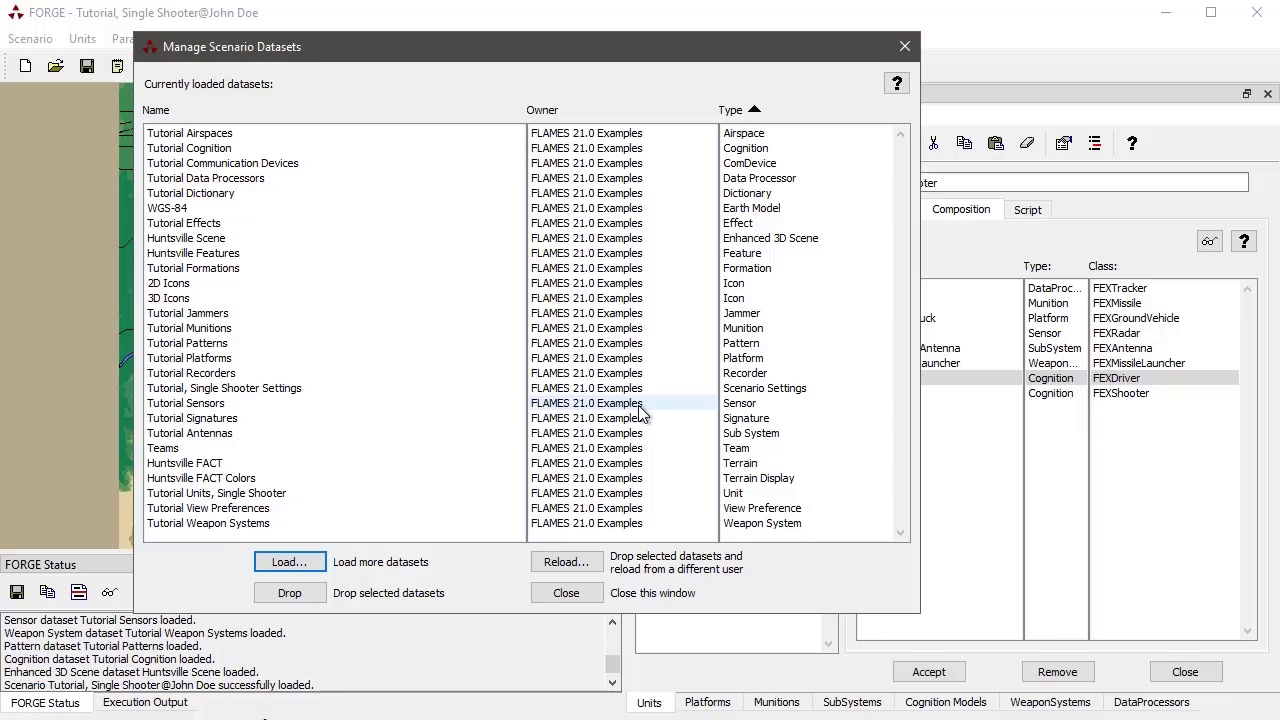
pyautogui.moveTo(502, 50); pyautogui.dragTo(557, 93)
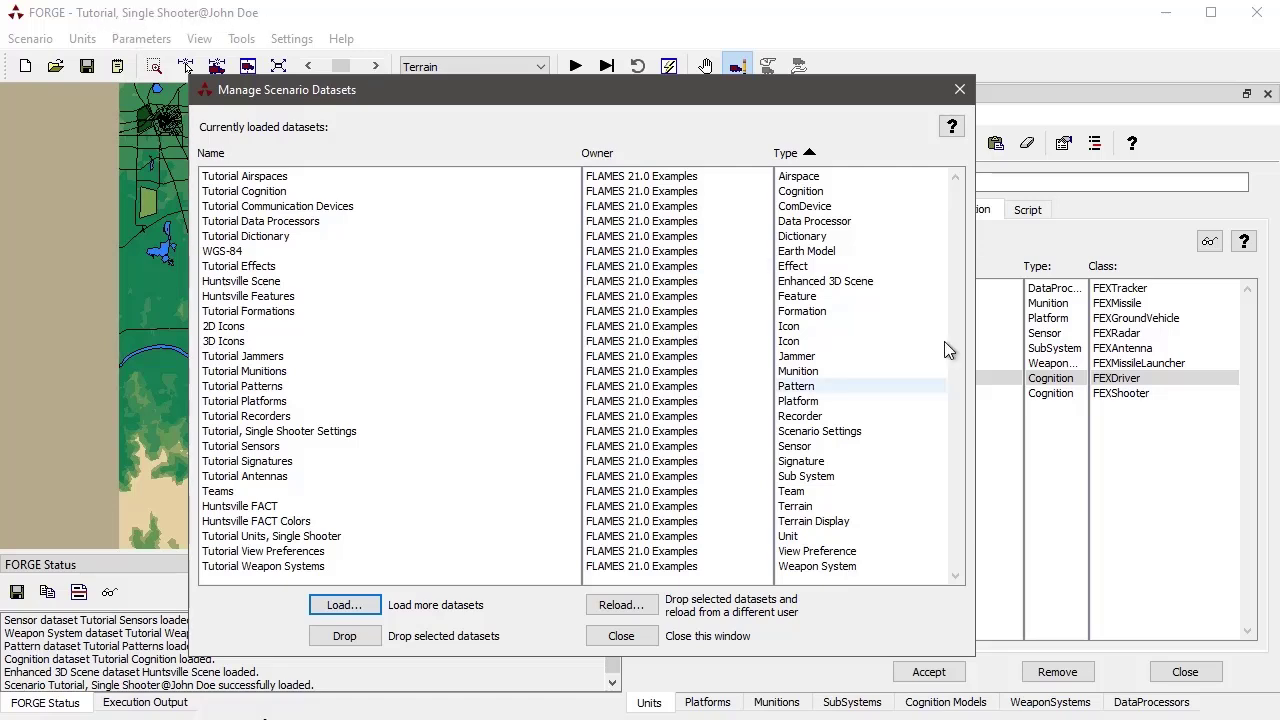
pyautogui.click(959, 89)
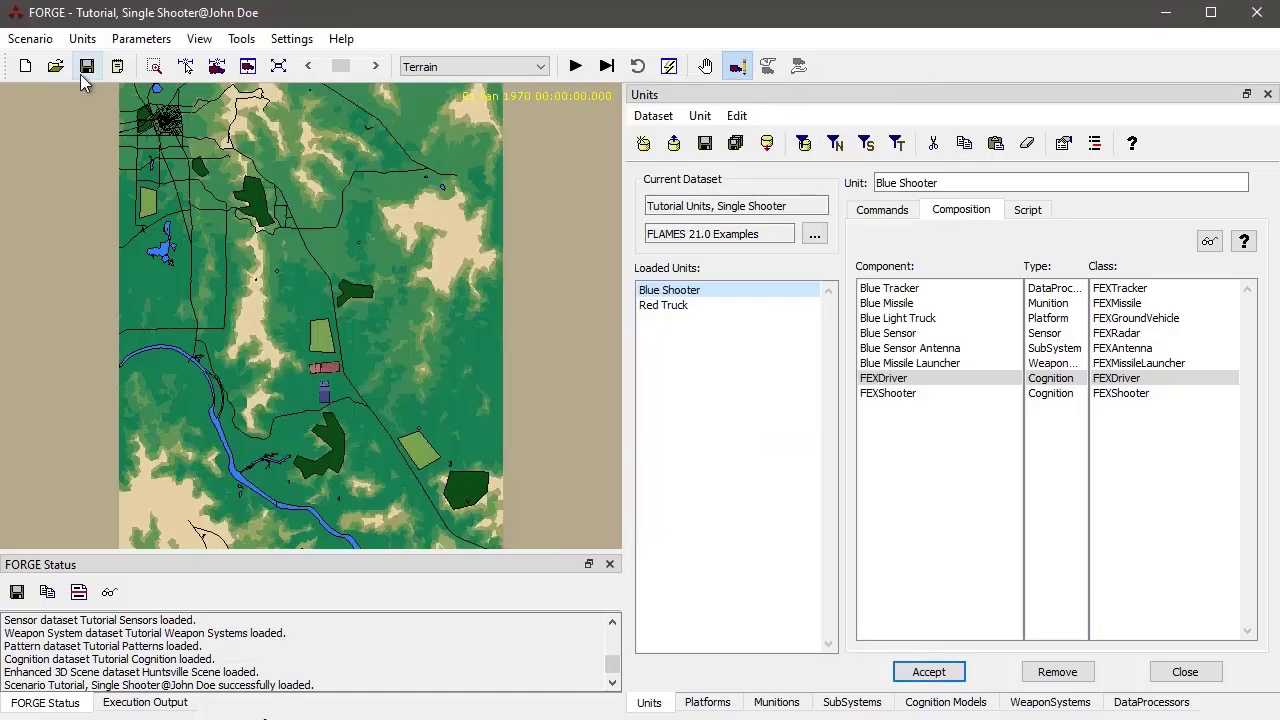
# Examine the options for saving the scenario as a dataset and leave without saving
pyautogui.click(30, 38)
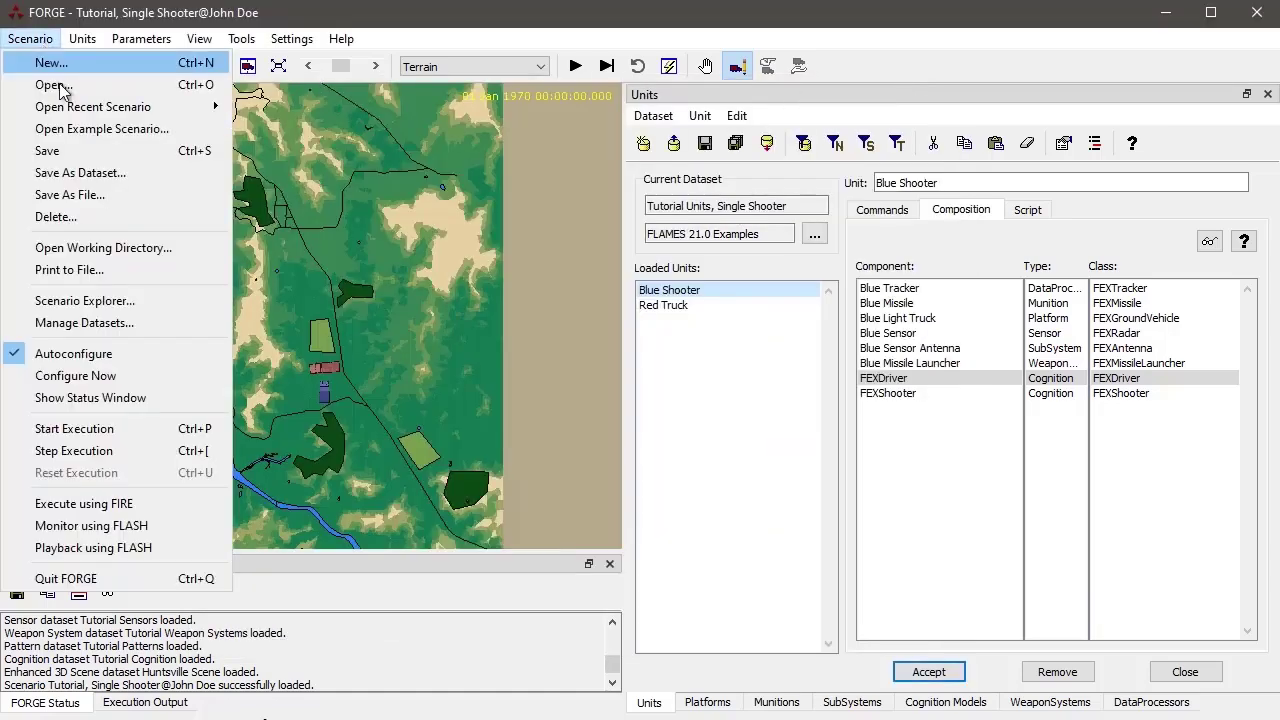
pyautogui.click(100, 172)
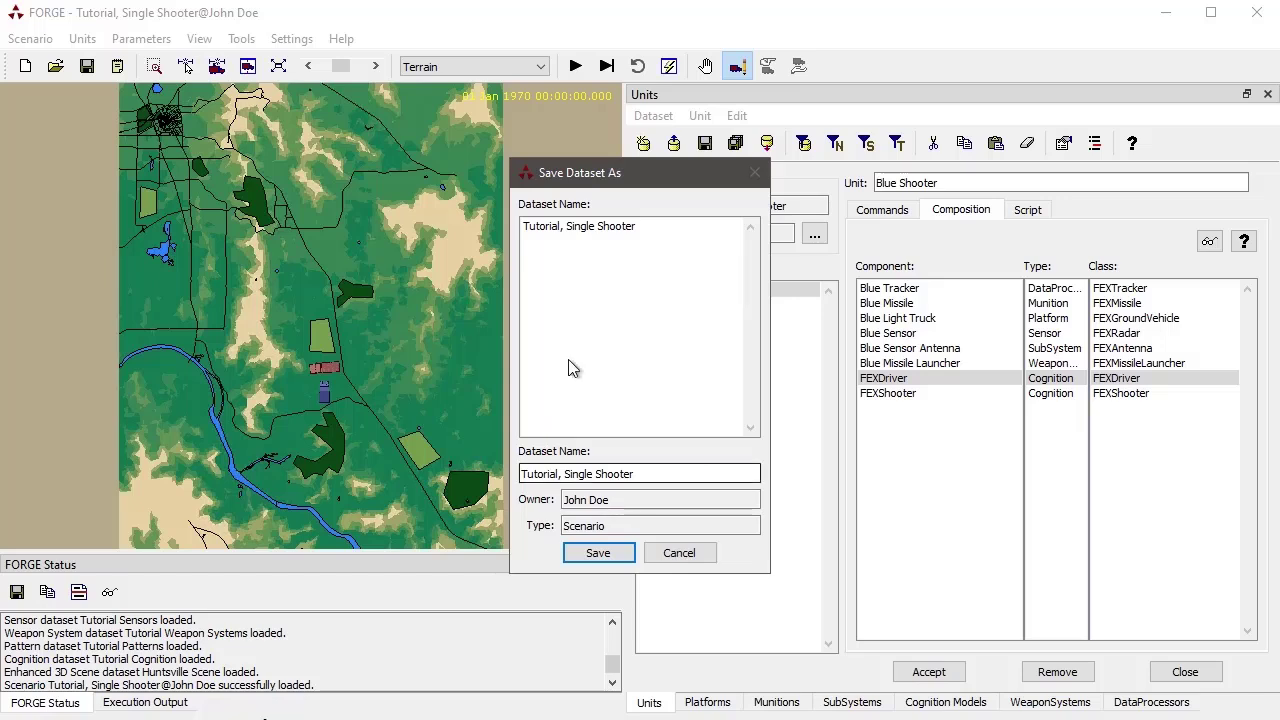
pyautogui.click(679, 553)
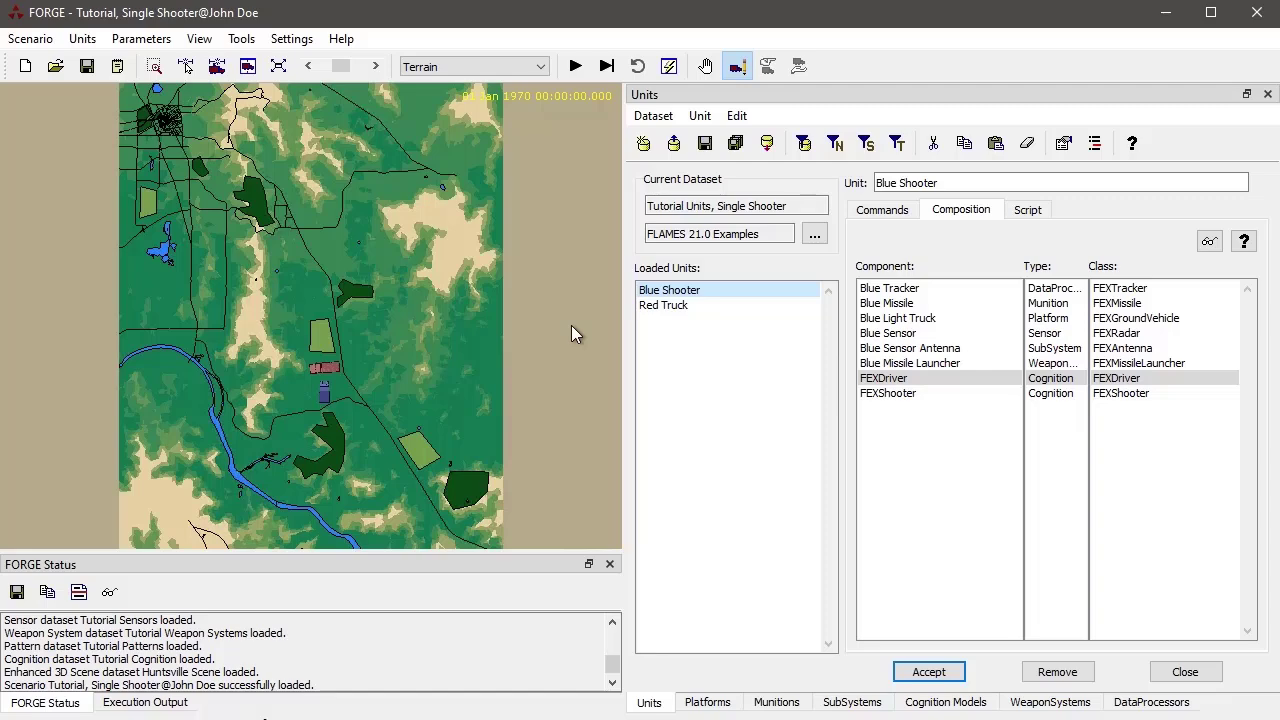
# Reopen Manage Scenario Datasets, study the loaded dataset of each type, including Tutorial Airspaces, and close the list
pyautogui.click(32, 40)
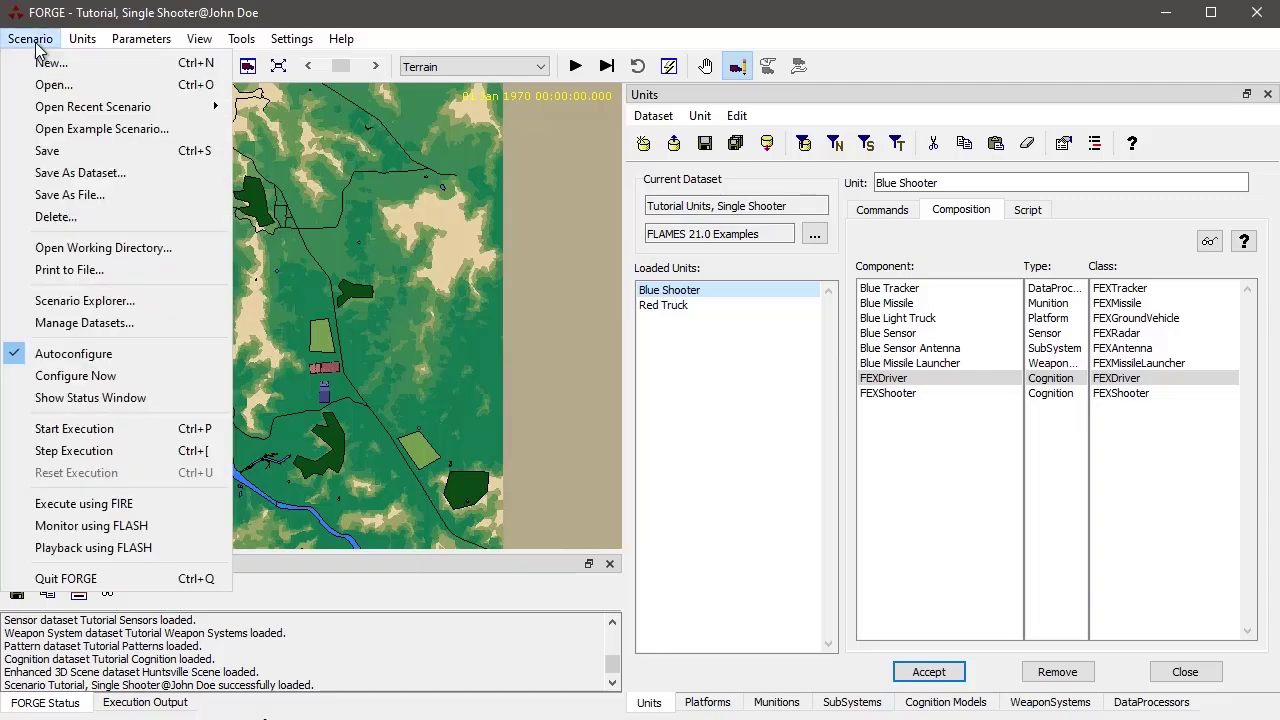
pyautogui.click(153, 322)
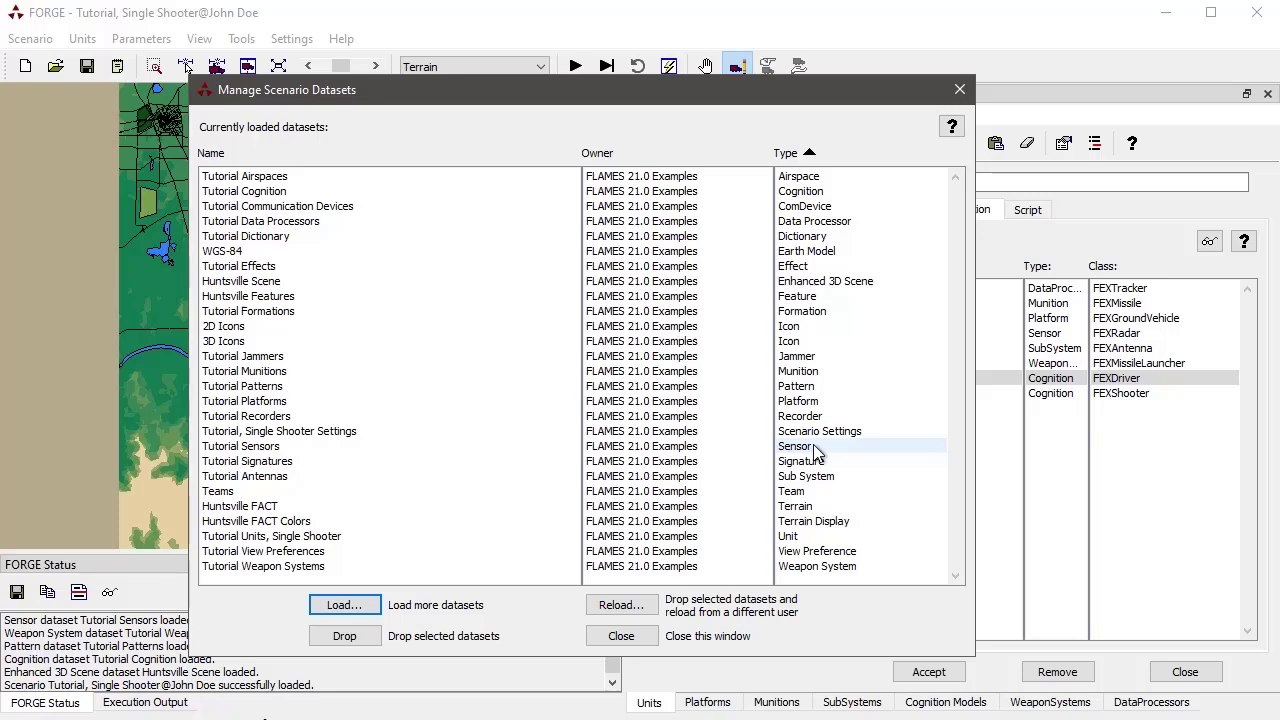
pyautogui.click(268, 177)
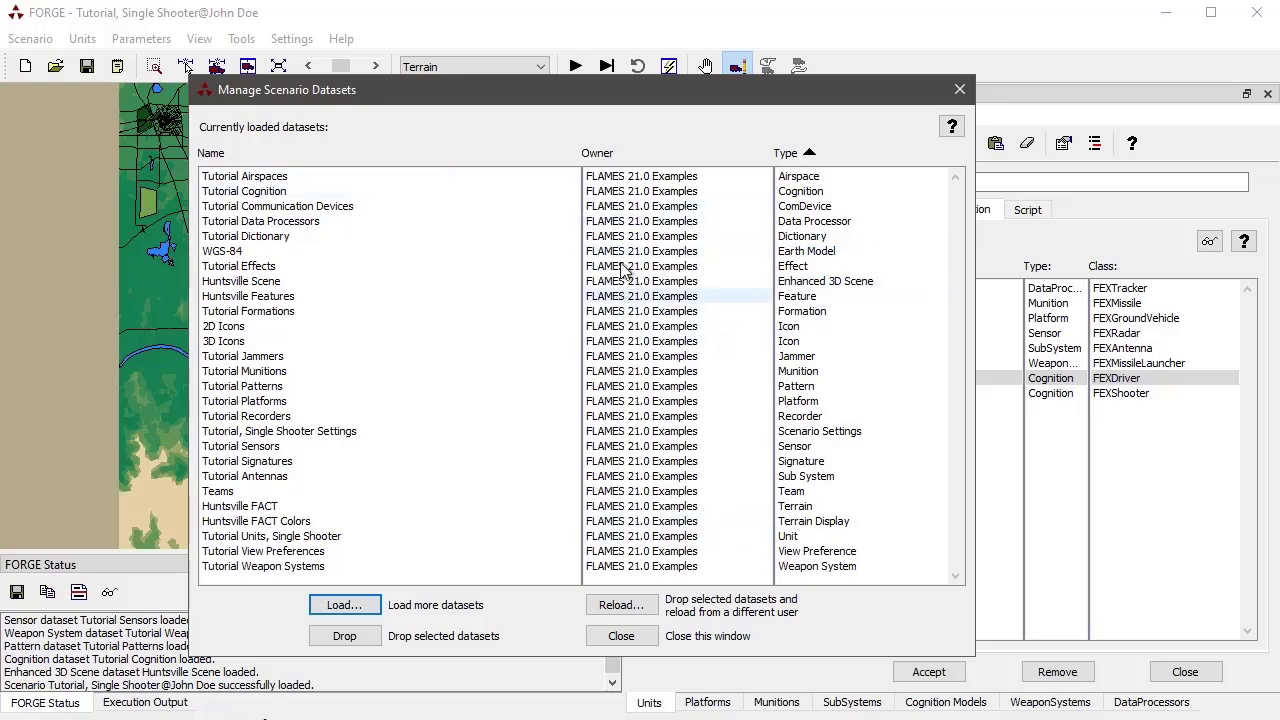
pyautogui.moveTo(658, 102); pyautogui.dragTo(623, 101)
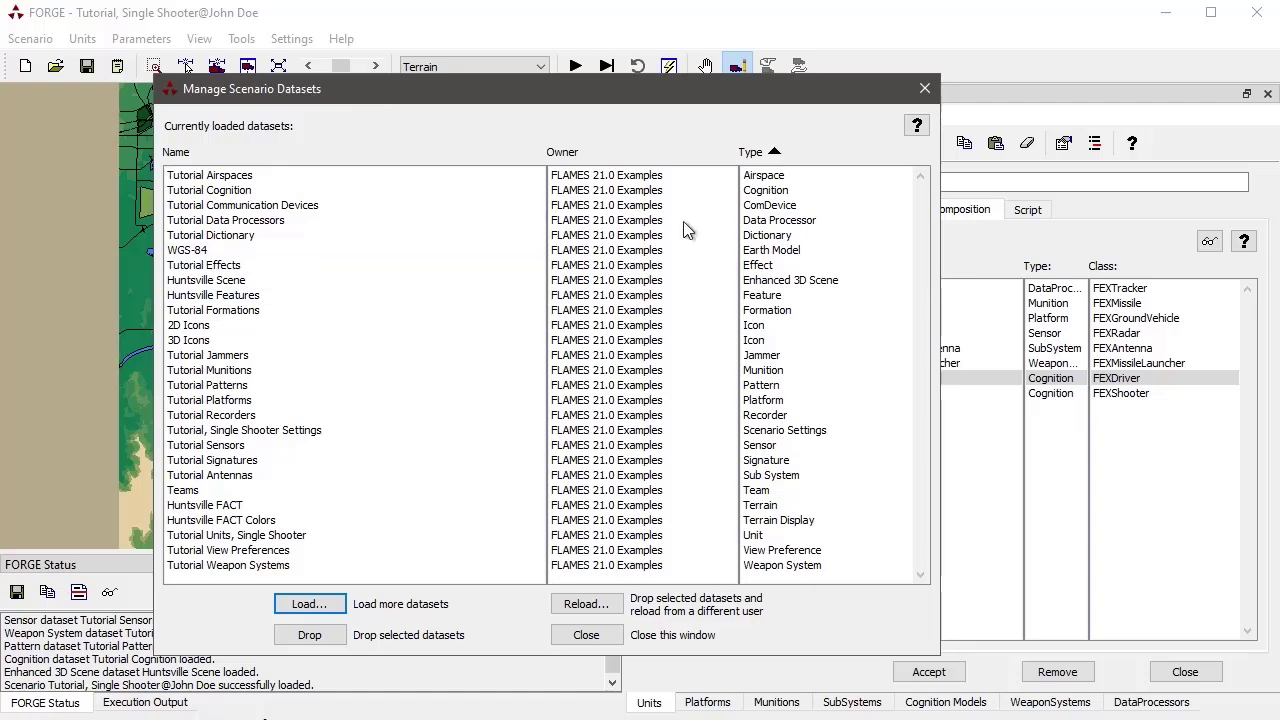
pyautogui.click(586, 636)
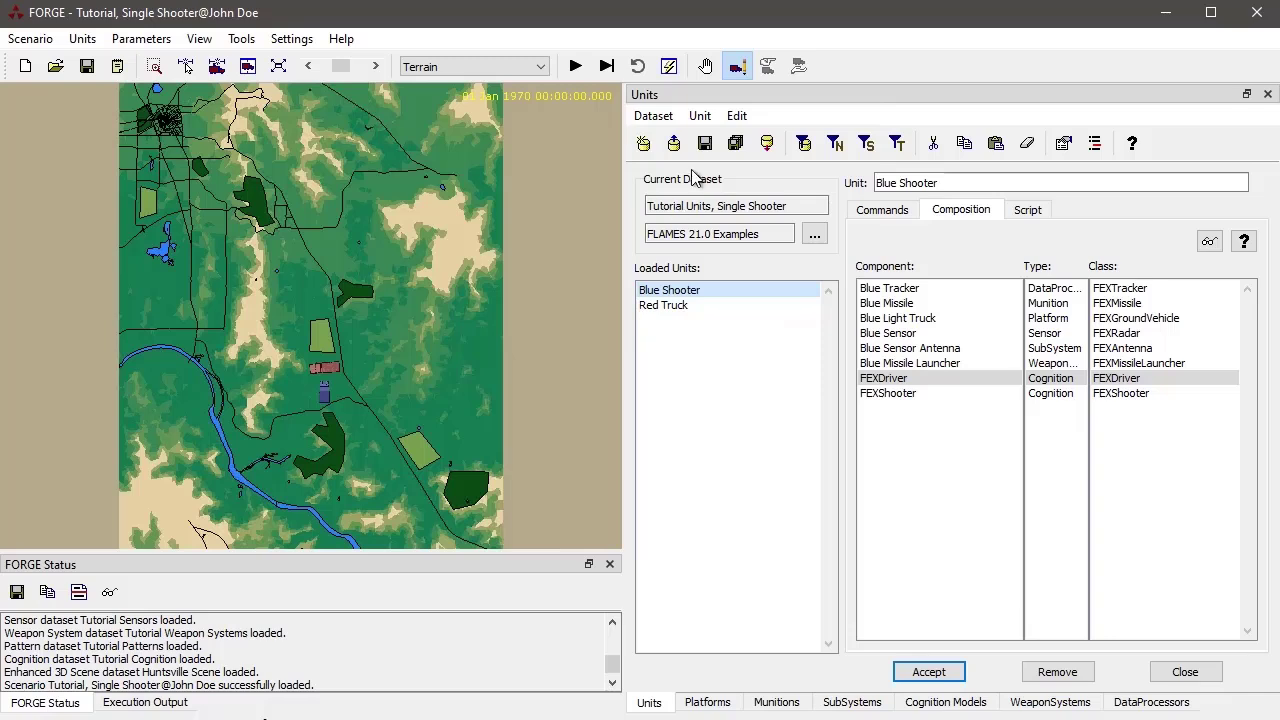
# Load the unit dataset Tutorial Units, Single Shooter from owner FLAMES 21.0 Examples, overwriting the loaded copy
pyautogui.click(660, 117)
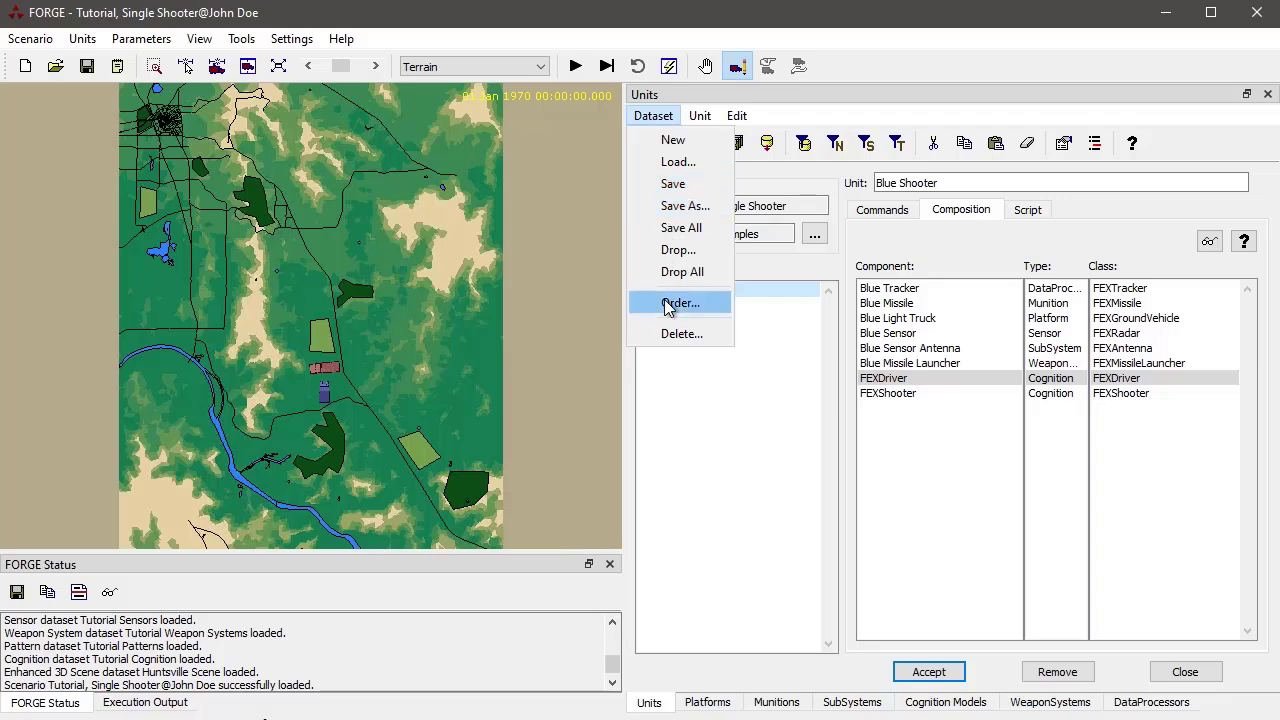
pyautogui.click(684, 163)
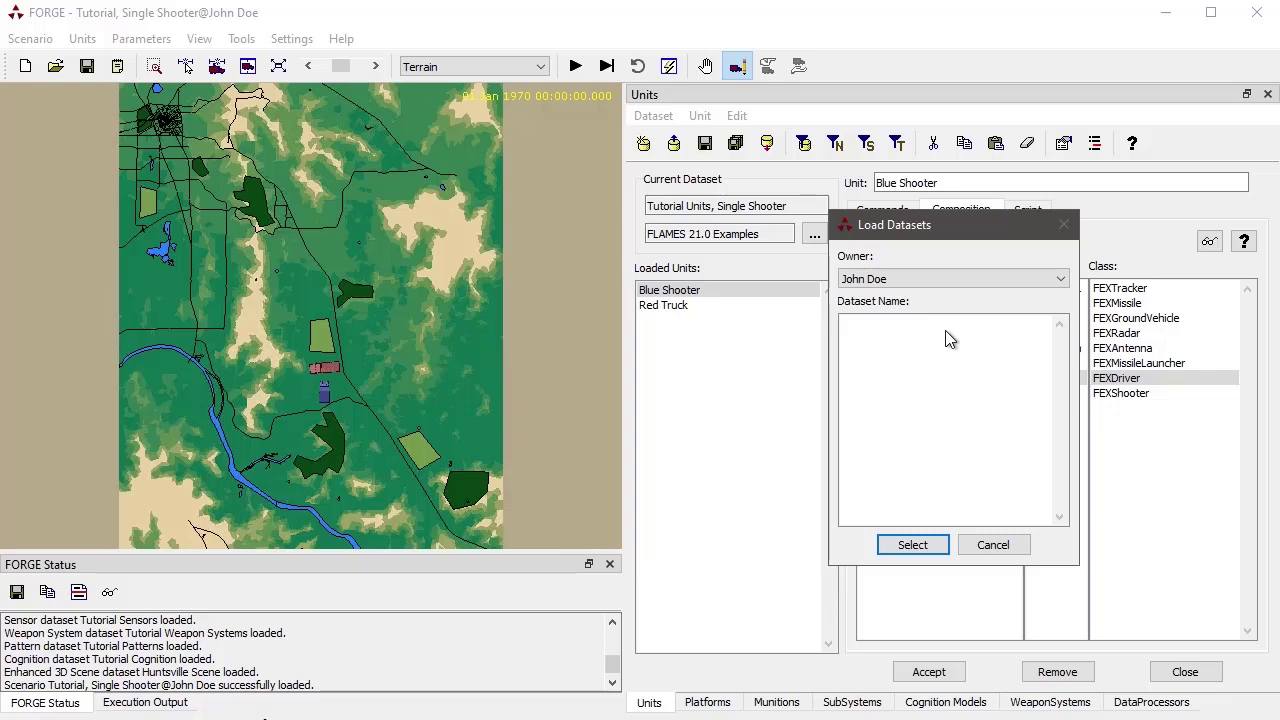
pyautogui.click(951, 280)
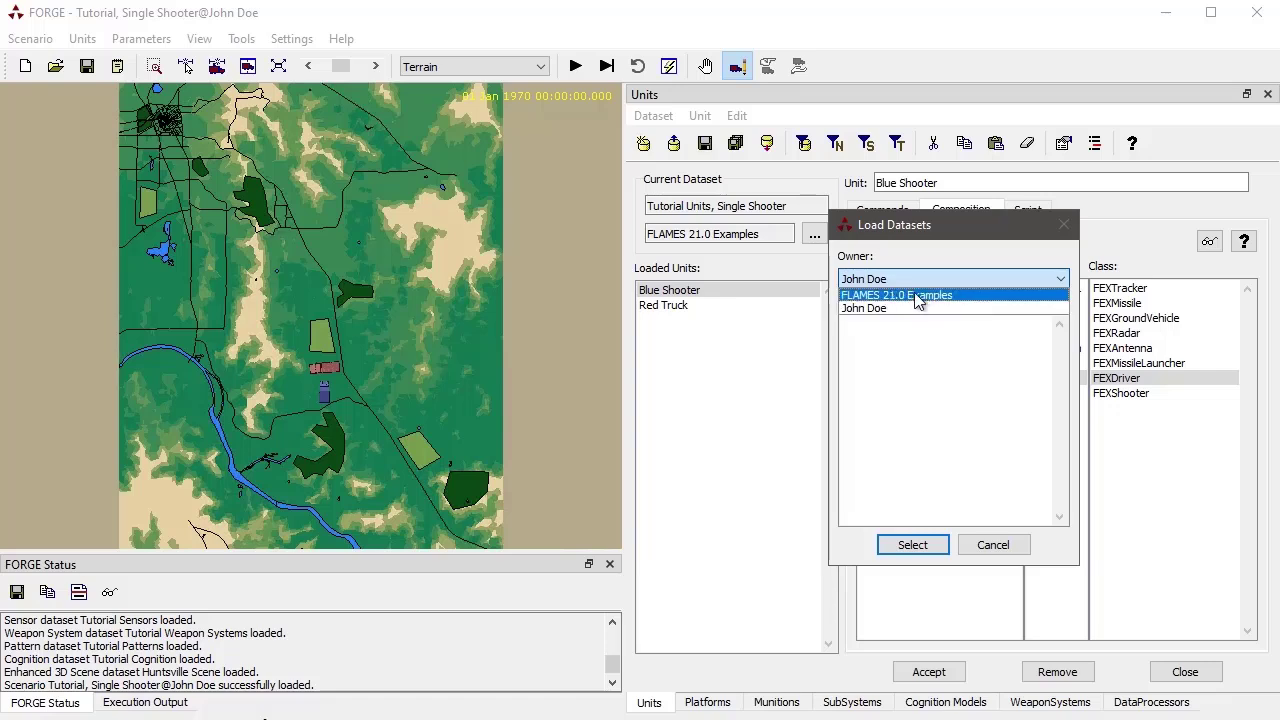
pyautogui.click(917, 296)
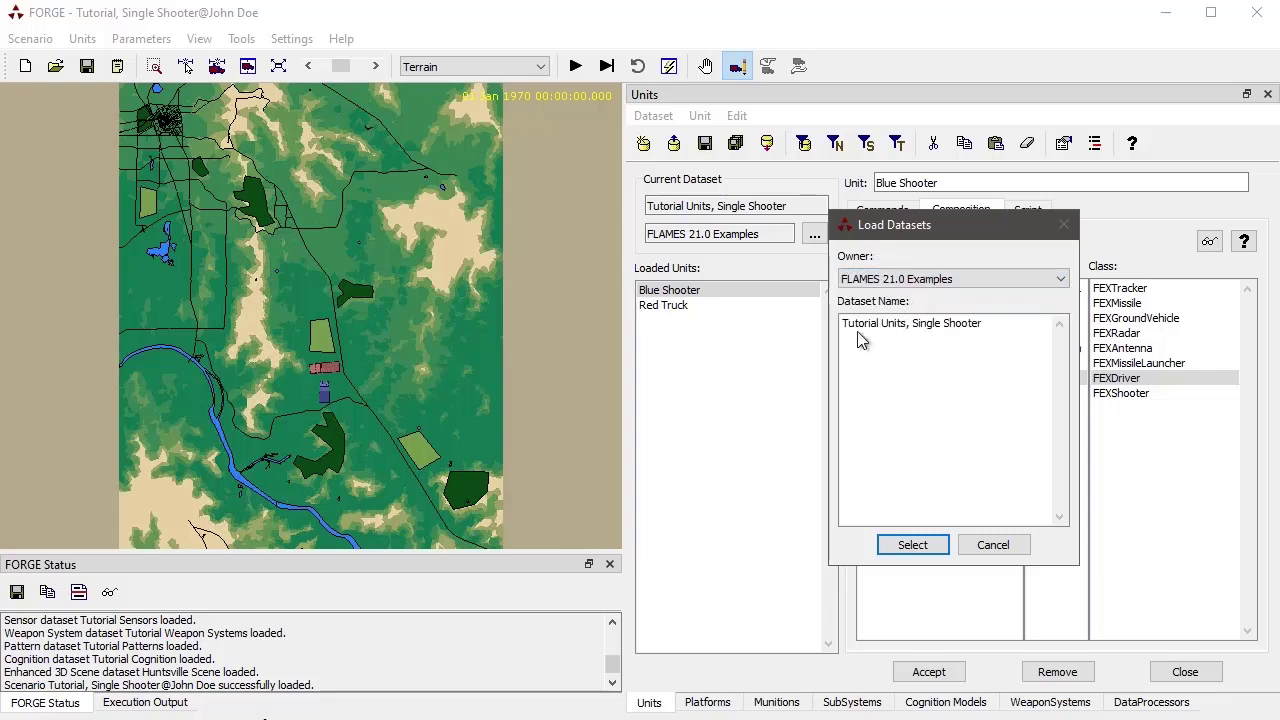
pyautogui.doubleClick(967, 322)
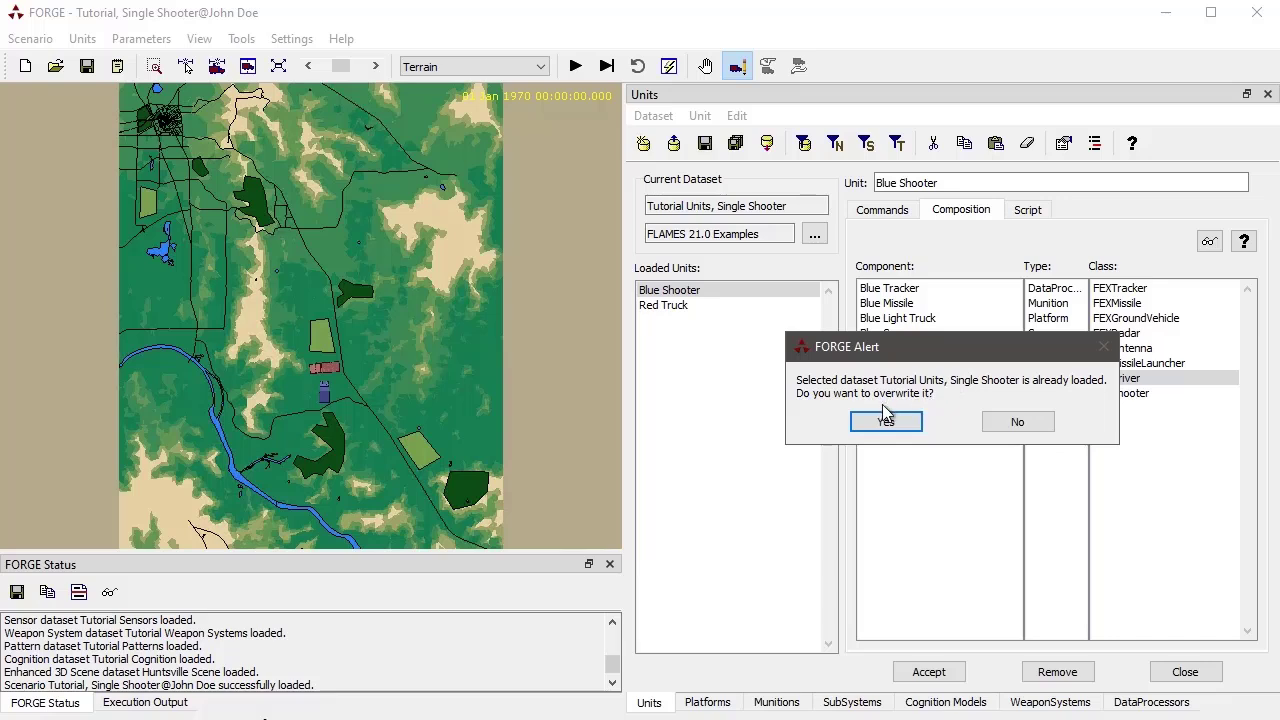
pyautogui.click(1012, 422)
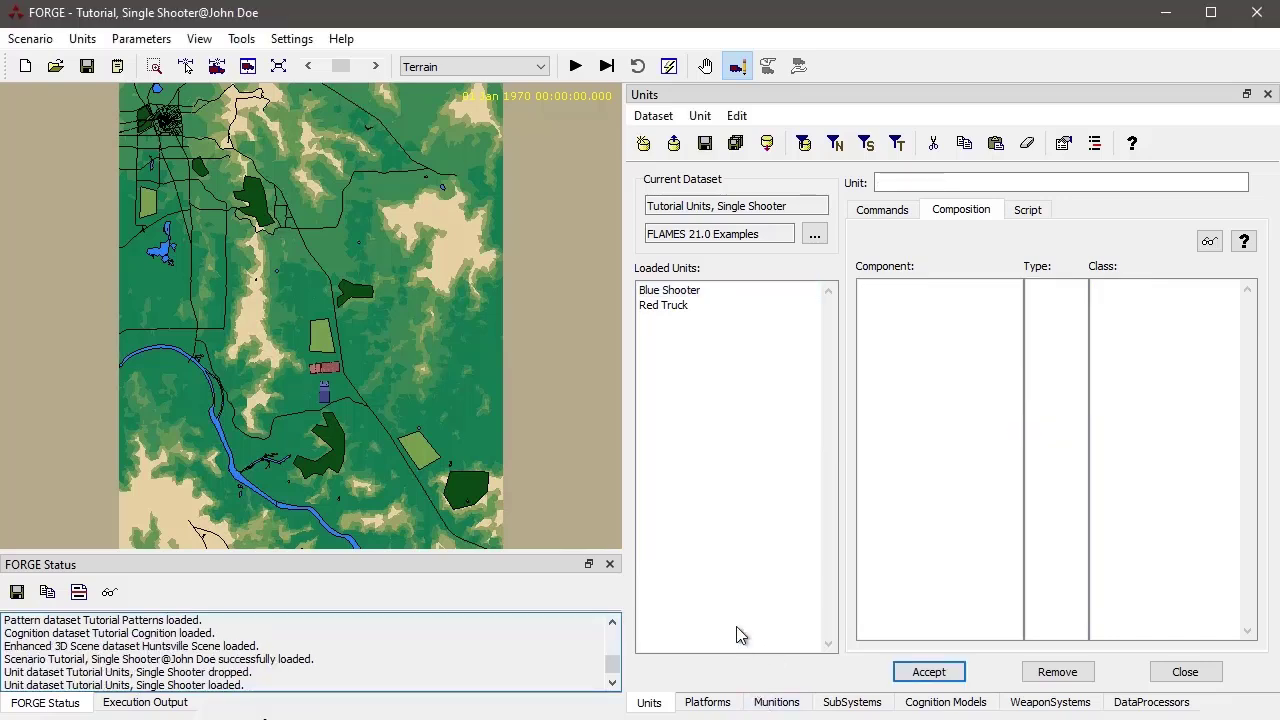
# Drop the Tutorial Platforms dataset owned by FLAMES 21.0 Examples from the Platforms editor
pyautogui.click(707, 703)
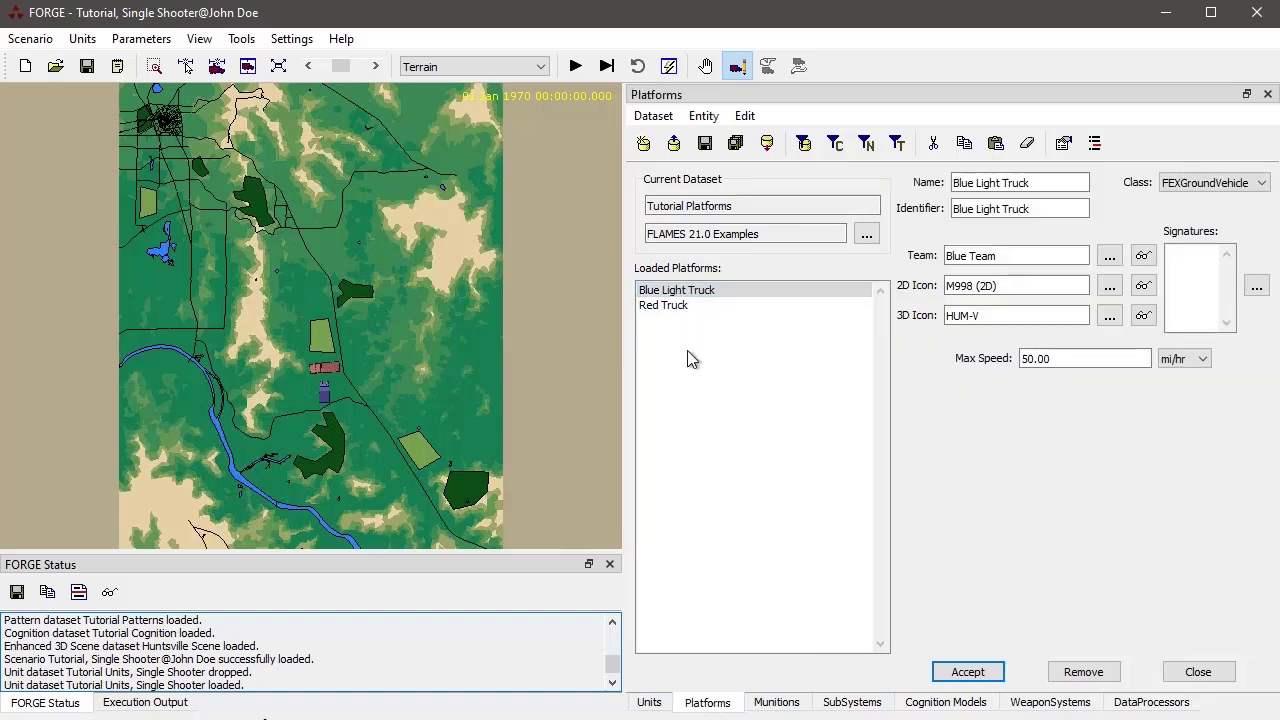
pyautogui.click(767, 146)
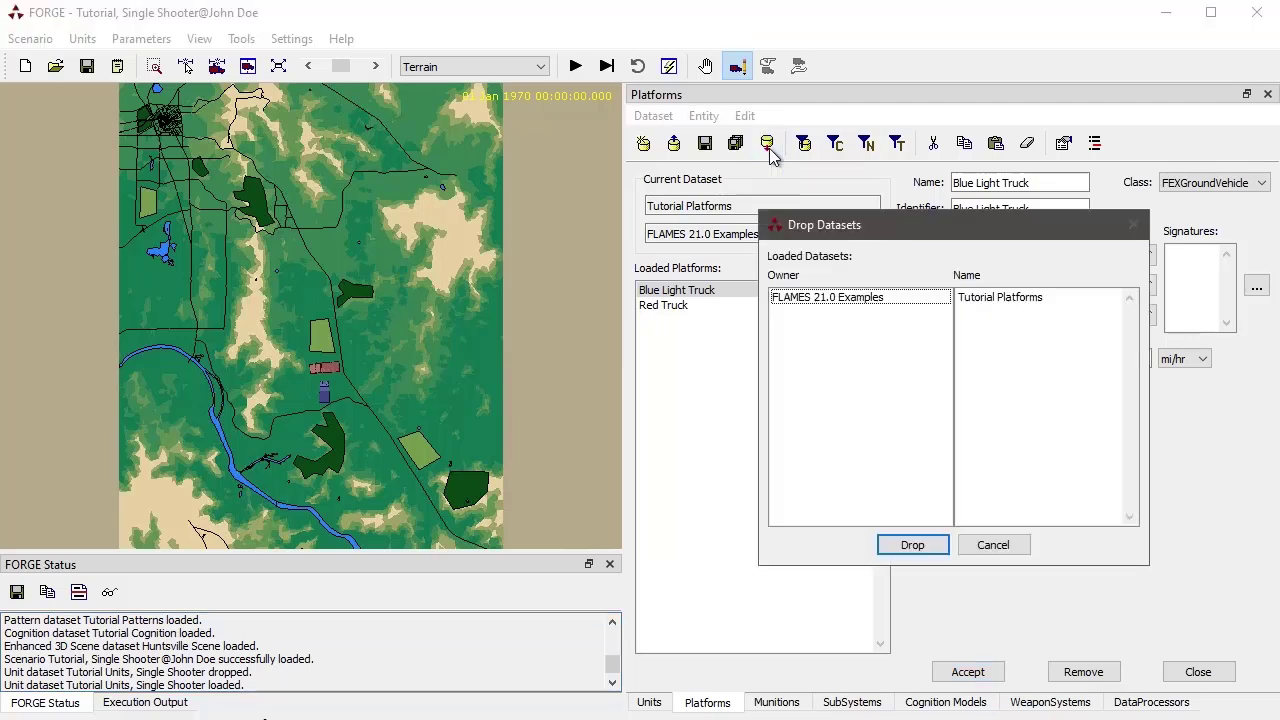
pyautogui.click(884, 303)
pyautogui.doubleClick(923, 303)
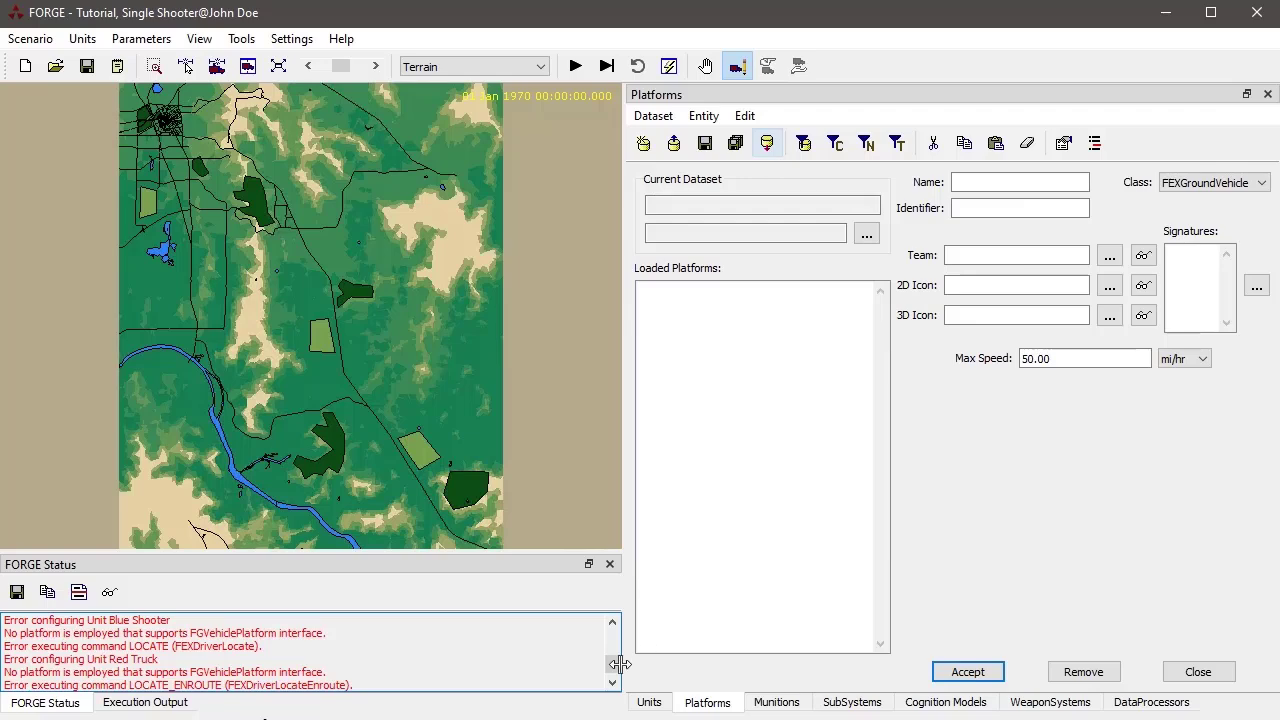
# Enlarge the FORGE Status pane and examine the messages logged since the Tutorial Platforms dataset was dropped
pyautogui.scroll(2, 535, 654)
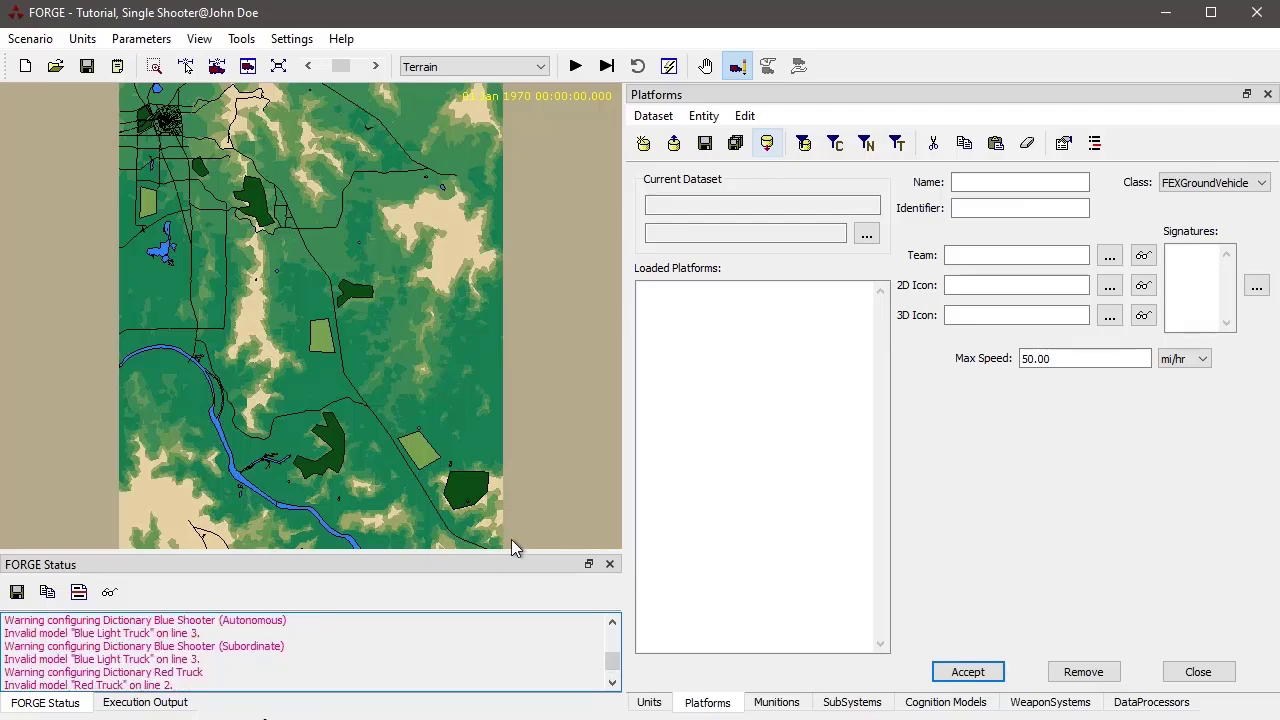
pyautogui.moveTo(512, 553); pyautogui.dragTo(530, 370)
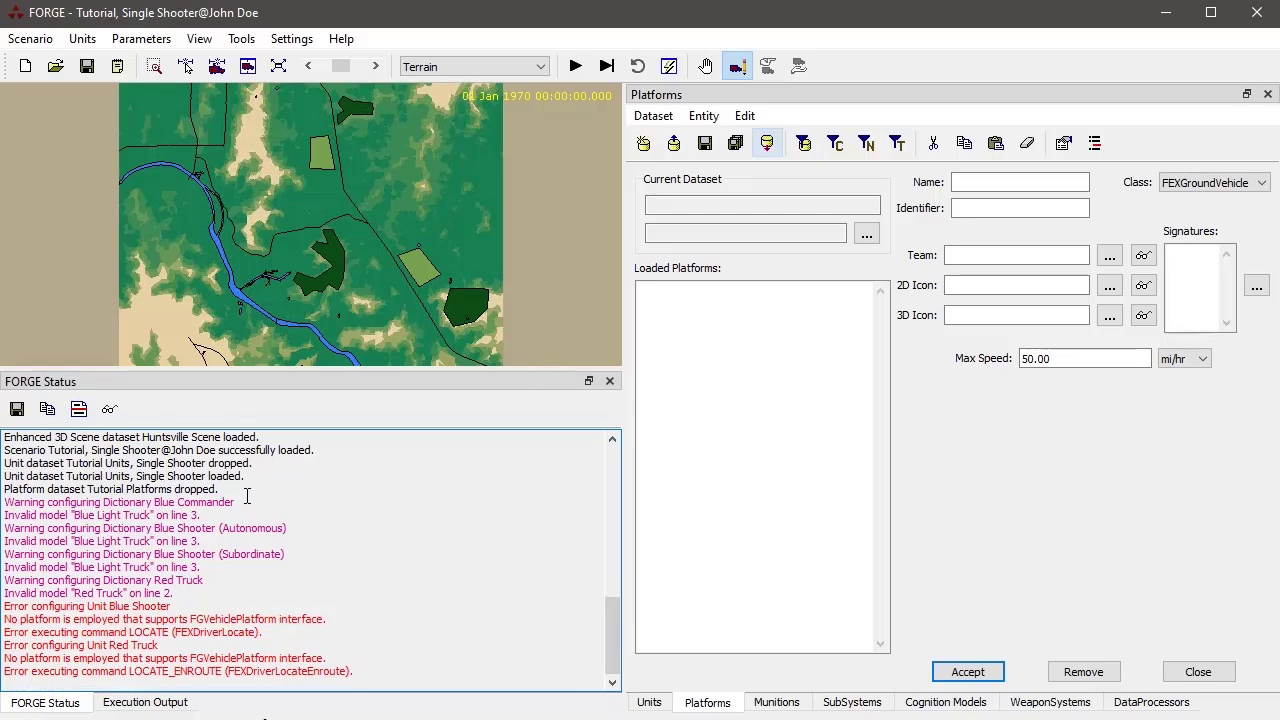
pyautogui.moveTo(246, 497); pyautogui.dragTo(55, 490)
pyautogui.click(22, 489)
# Load the Tutorial Platforms dataset from owner FLAMES 21.0 Examples into the Platforms editor
pyautogui.click(676, 146)
pyautogui.click(872, 284)
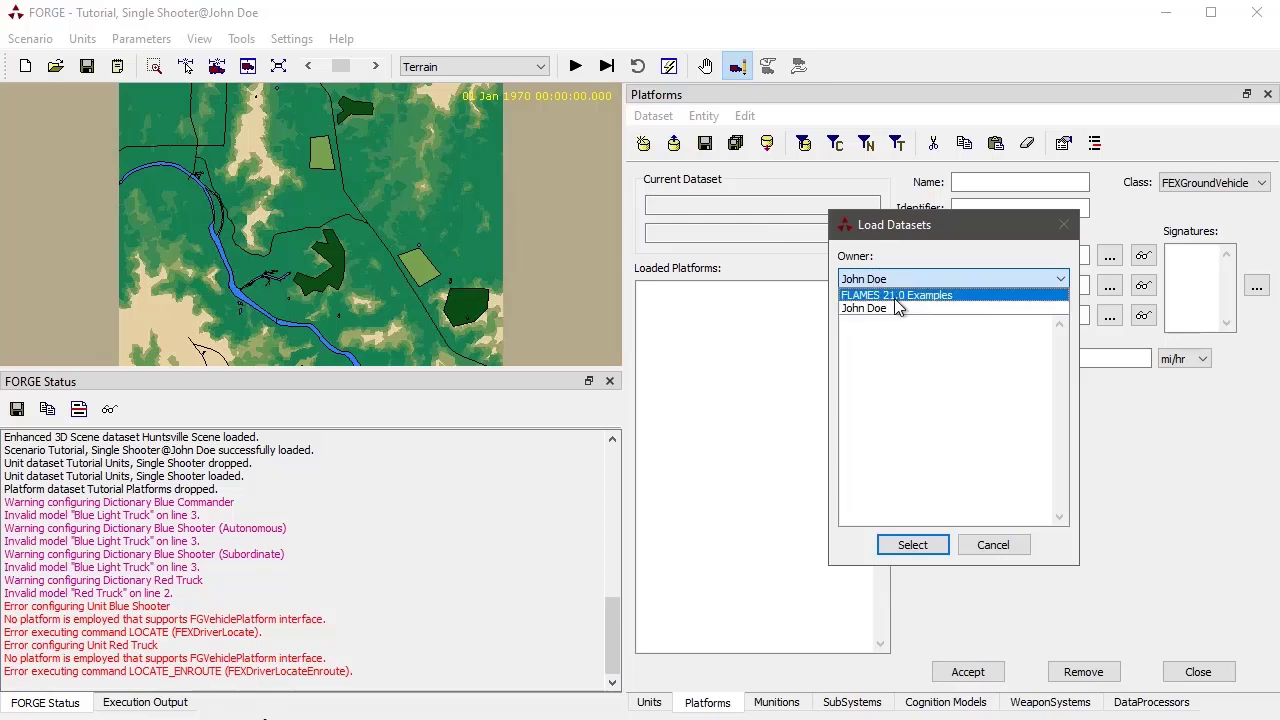
pyautogui.click(895, 295)
pyautogui.doubleClick(887, 324)
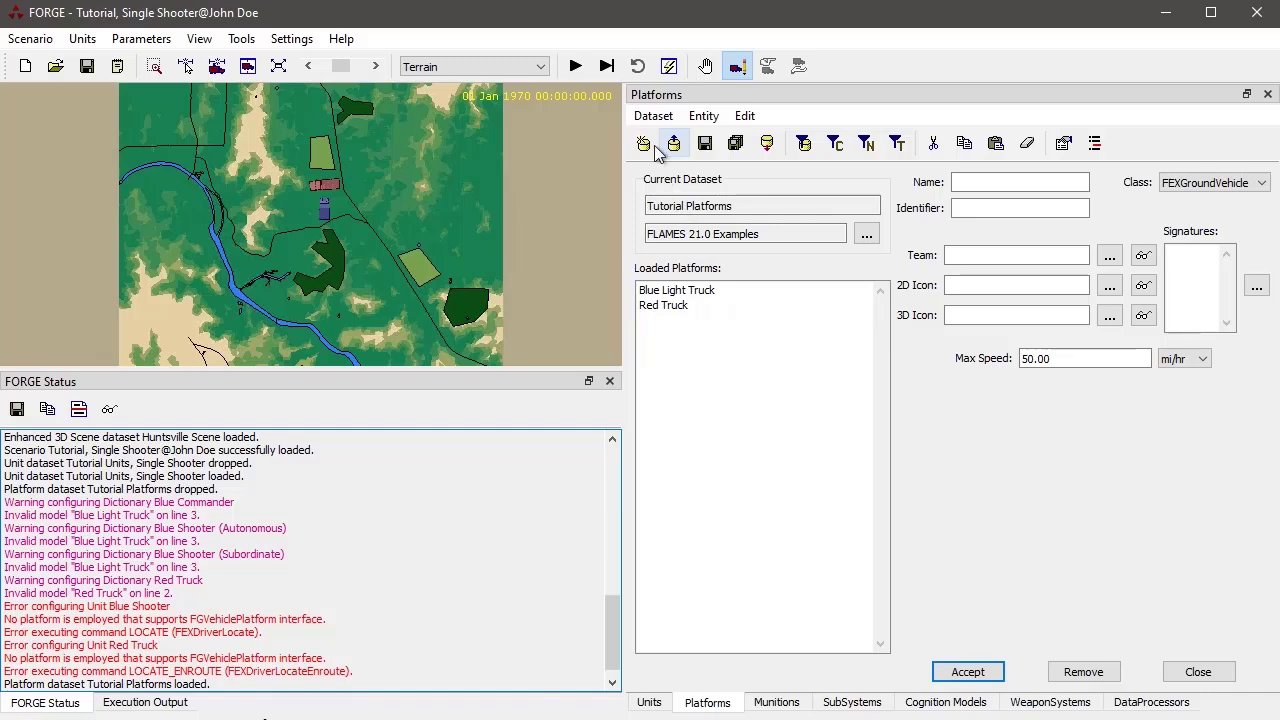
pyautogui.click(653, 116)
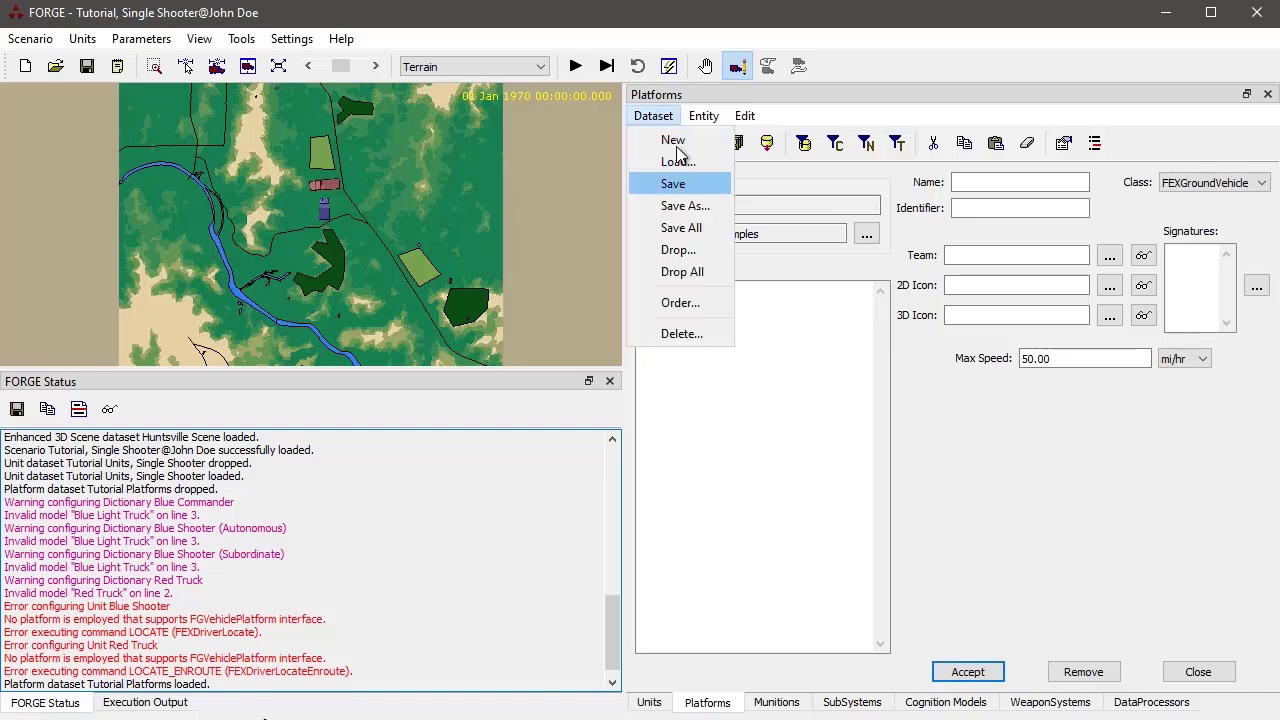
pyautogui.moveTo(745, 116)
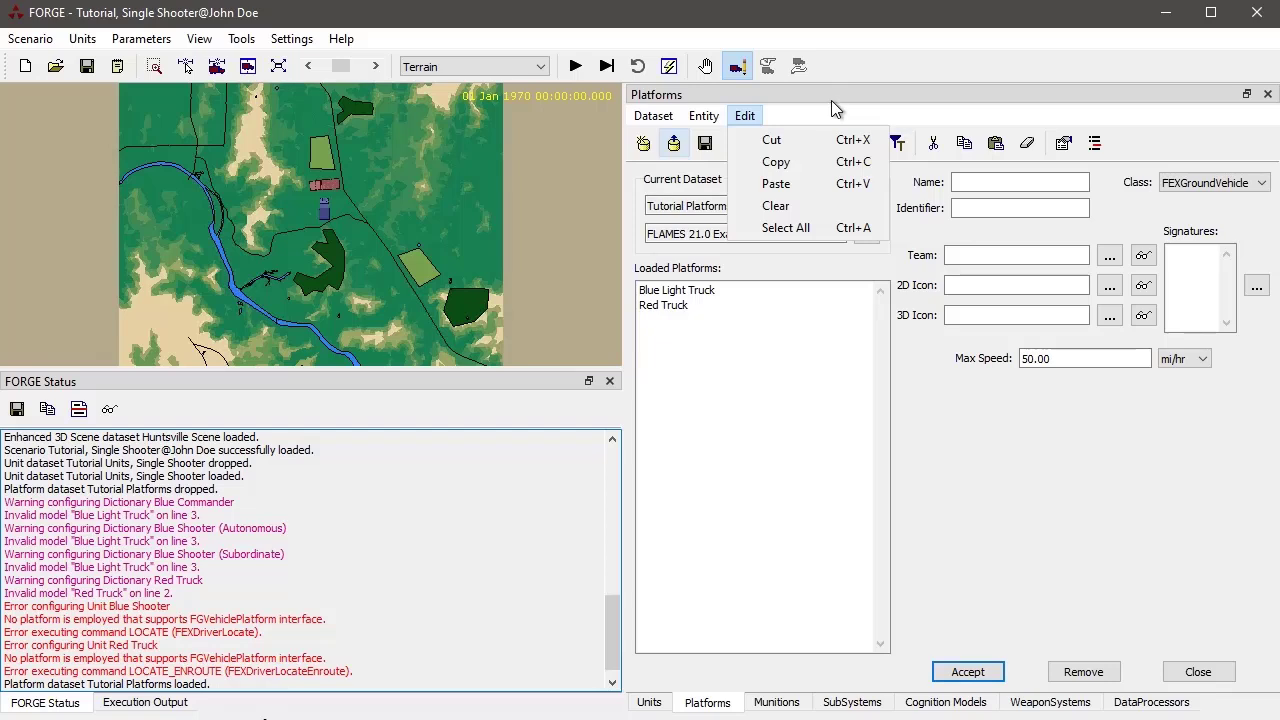
pyautogui.click(830, 98)
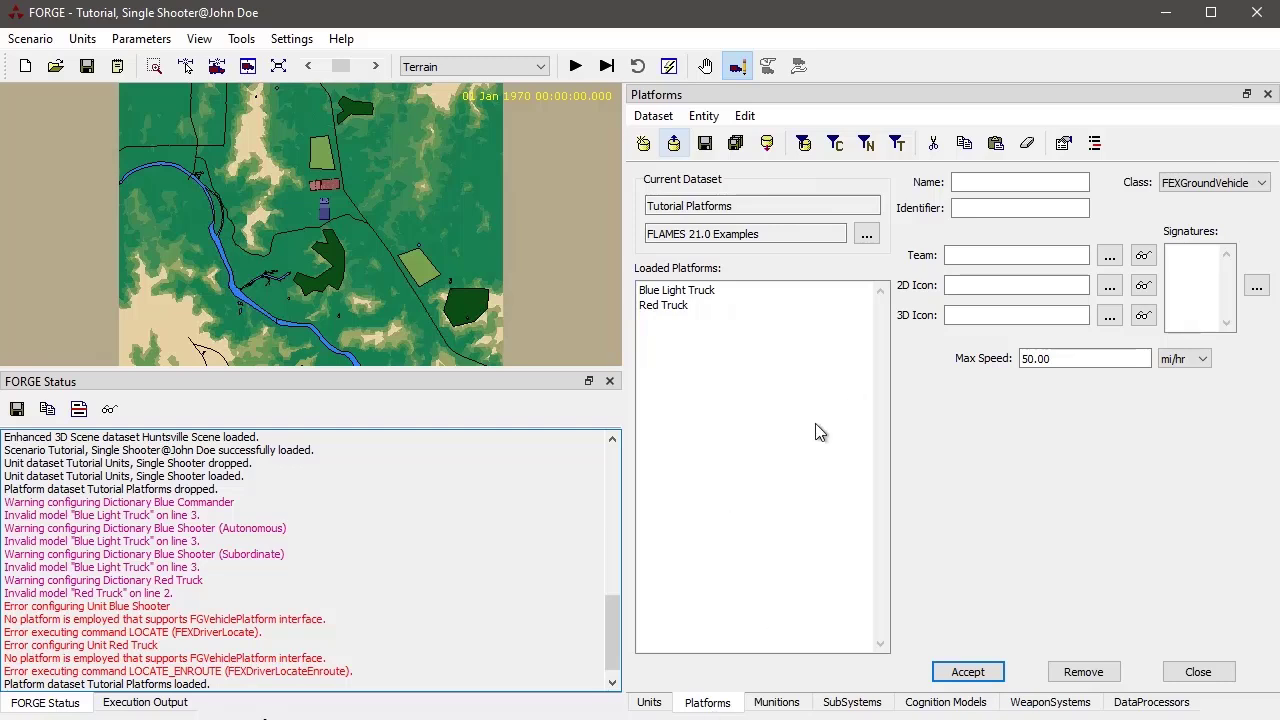
pyautogui.click(653, 116)
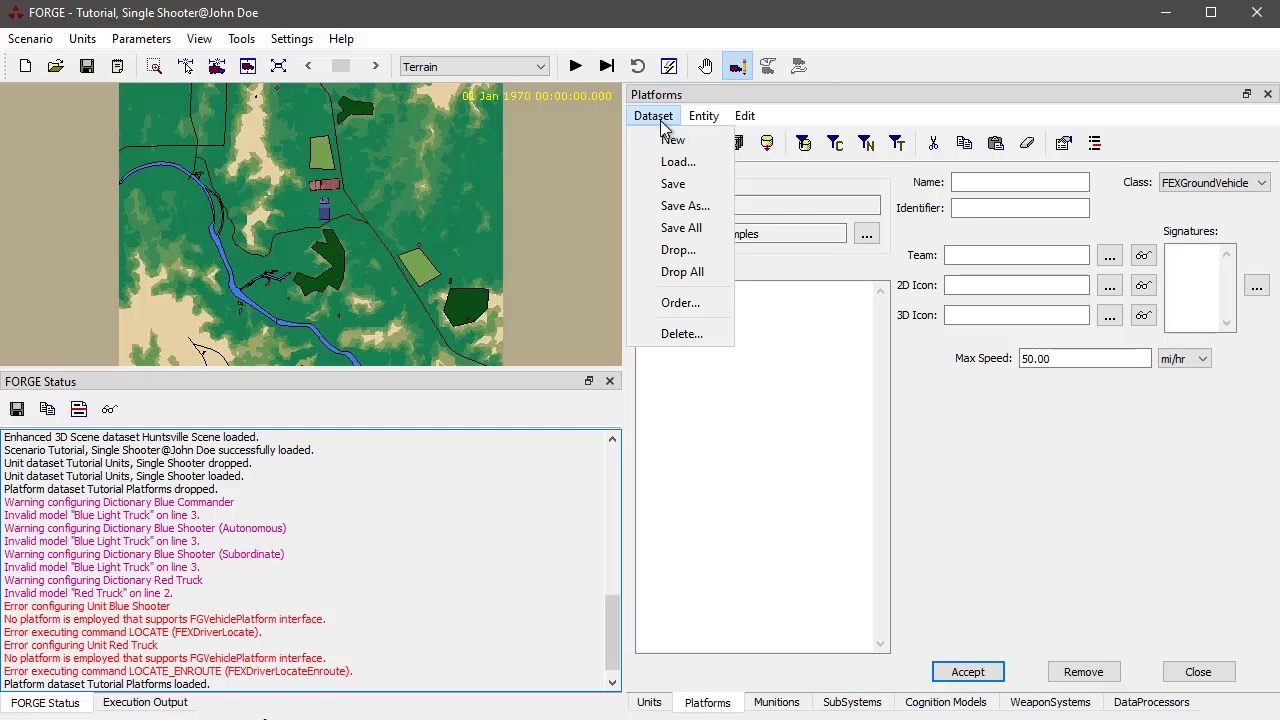
pyautogui.click(660, 120)
# Create a new platform dataset and review the loaded platform datasets in the Dataset Selector without selecting another
pyautogui.click(643, 145)
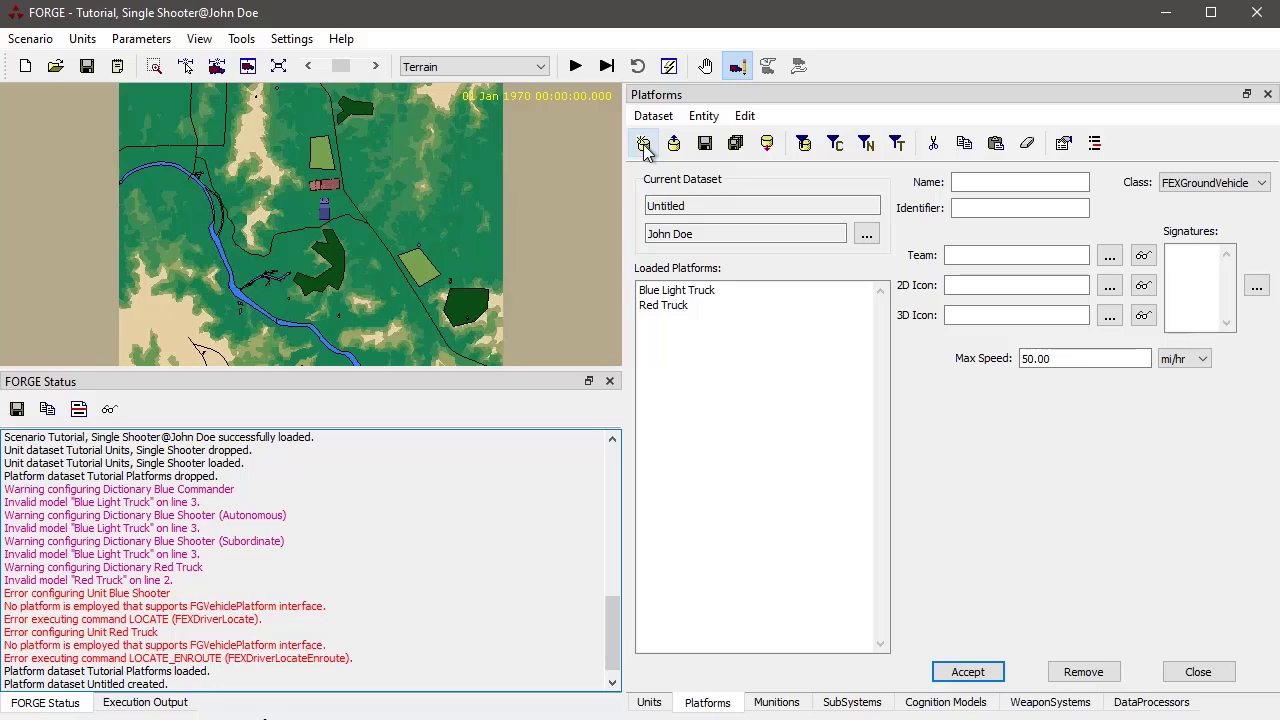
pyautogui.click(866, 234)
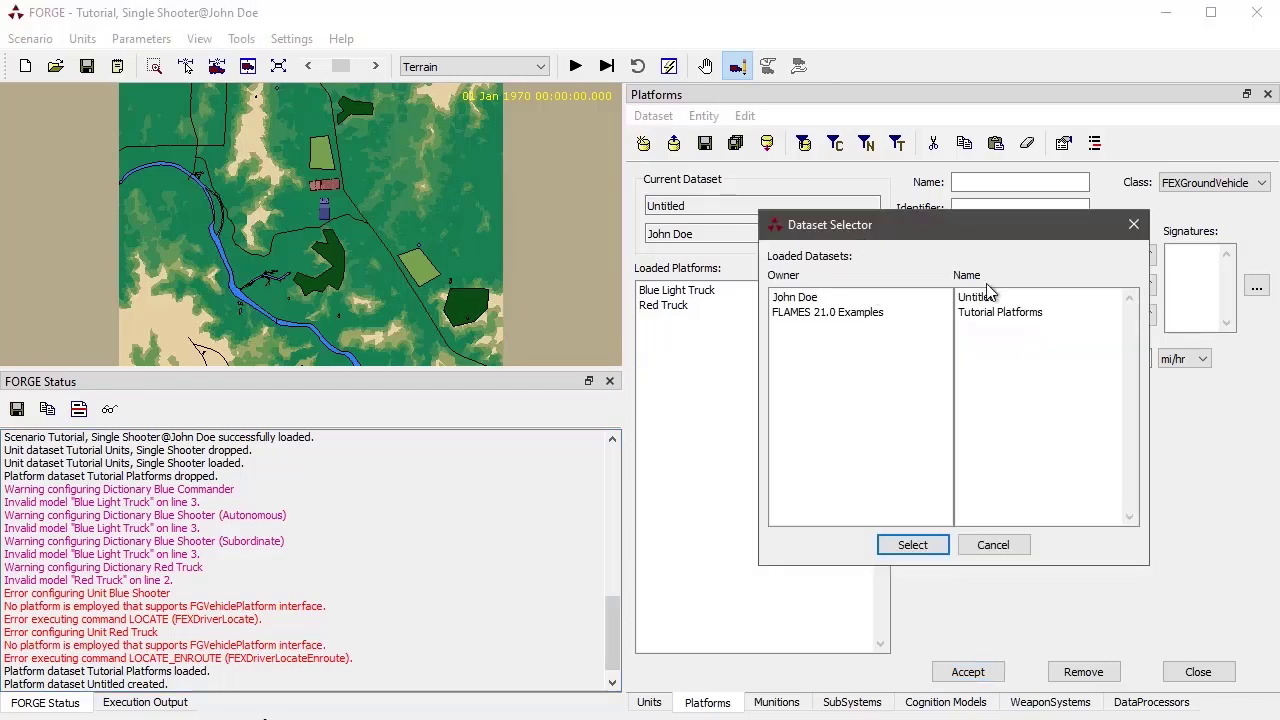
pyautogui.click(995, 548)
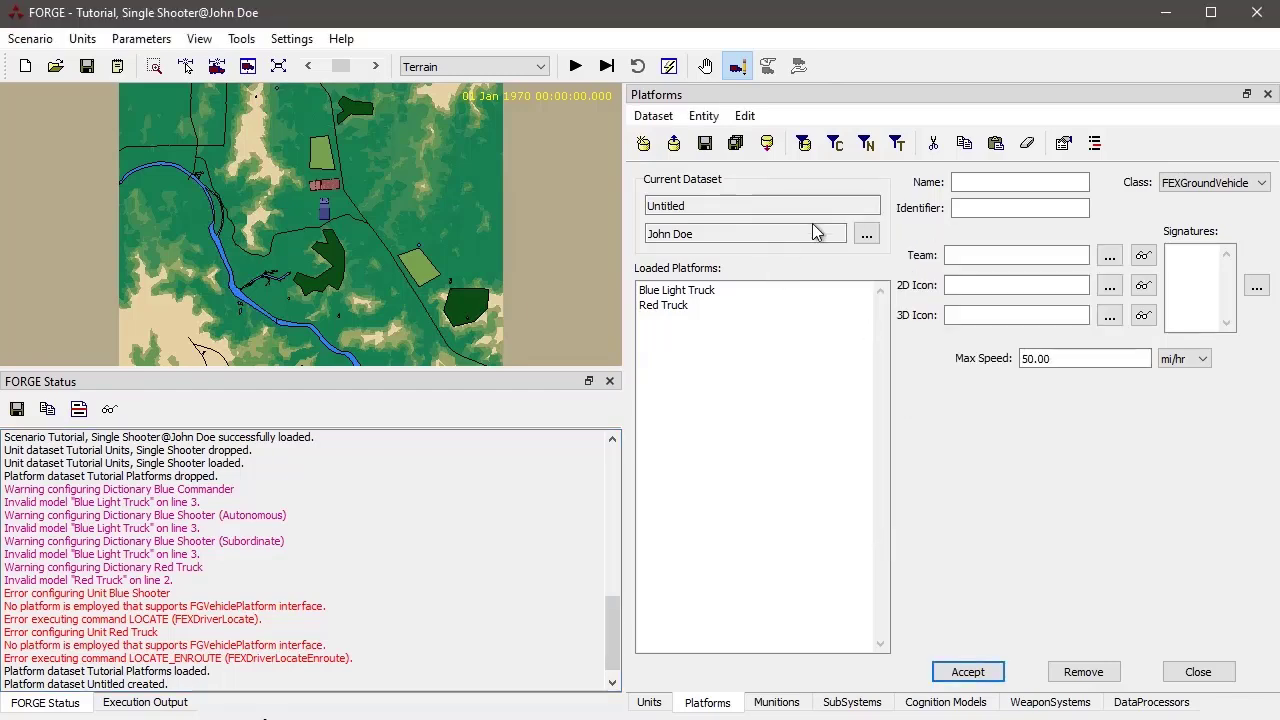
pyautogui.click(866, 234)
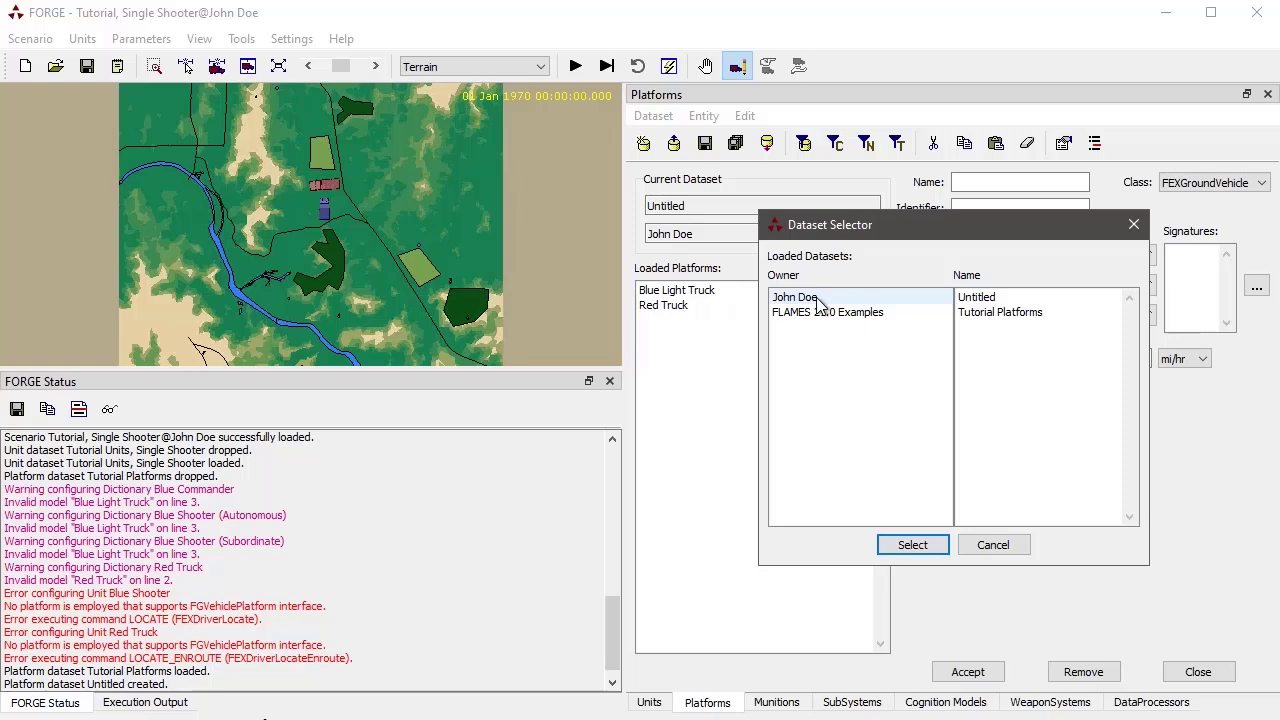
pyautogui.click(1012, 551)
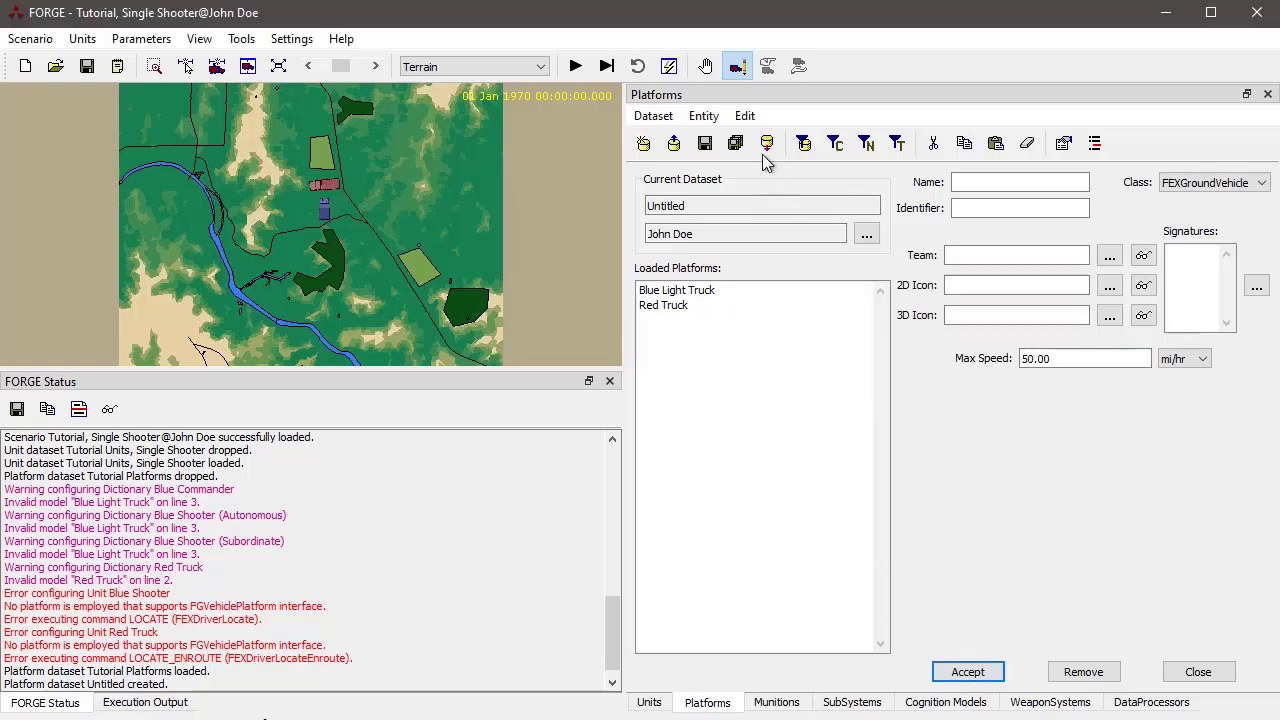
# Start dropping the new Untitled platform dataset, but decline to discard its unsaved changes
pyautogui.click(767, 144)
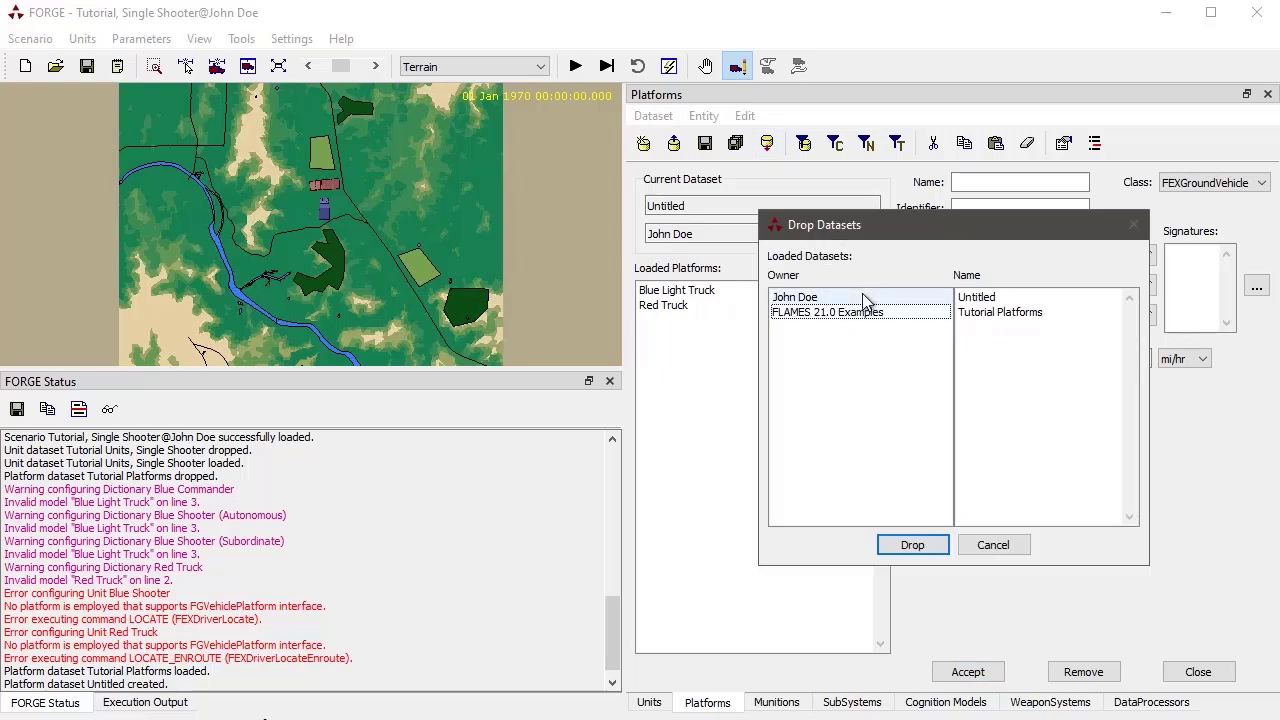
pyautogui.click(858, 299)
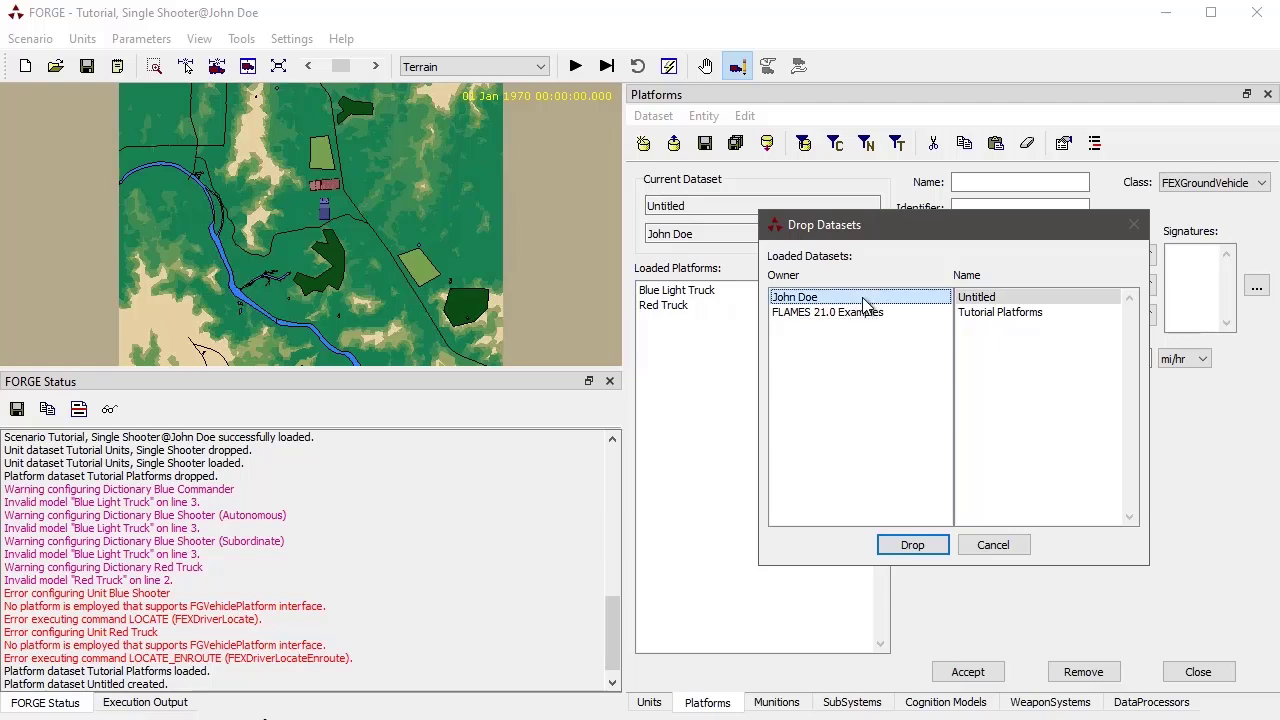
pyautogui.doubleClick(829, 300)
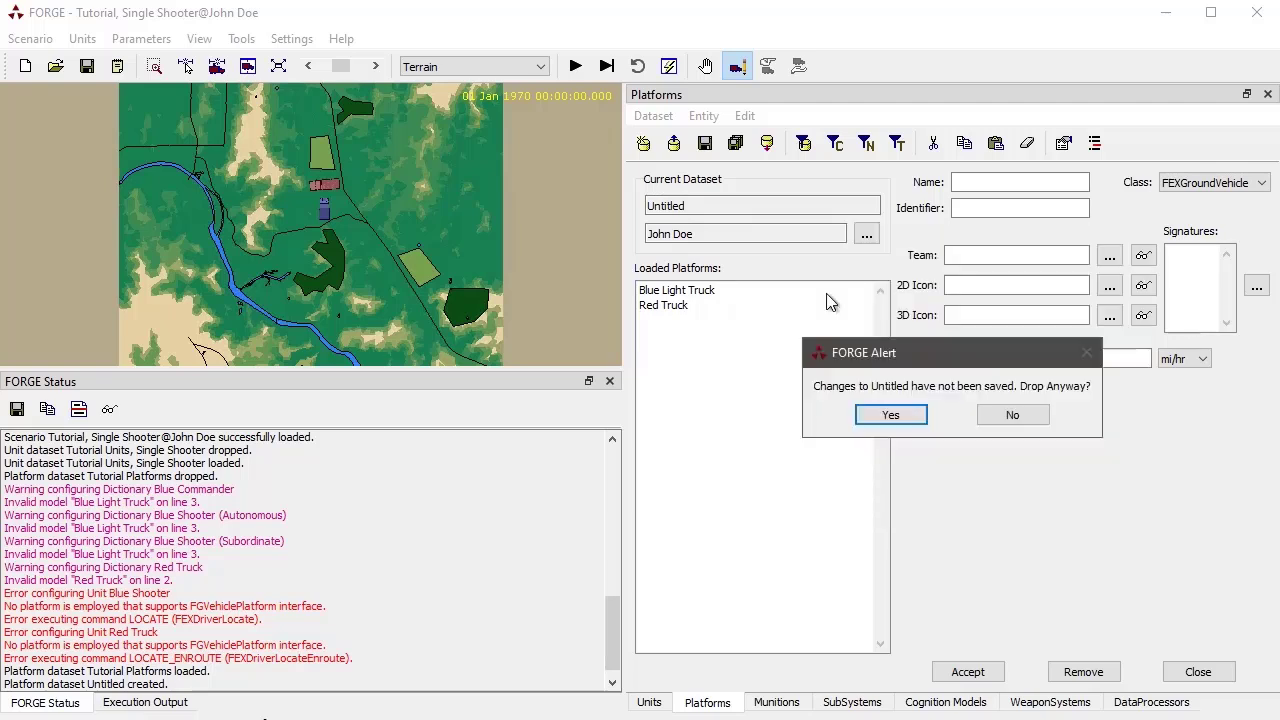
pyautogui.click(1012, 416)
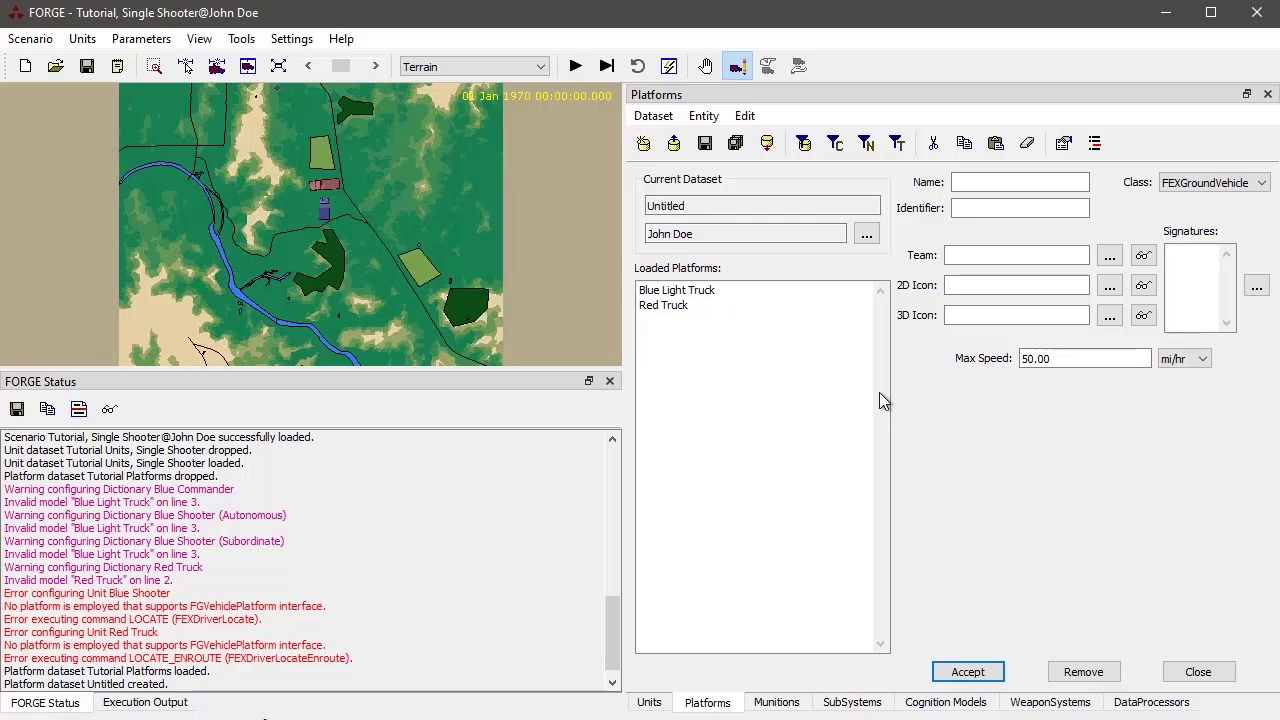
# Select the Blue Light Truck platform and try to save its Tutorial Platforms dataset
pyautogui.click(700, 291)
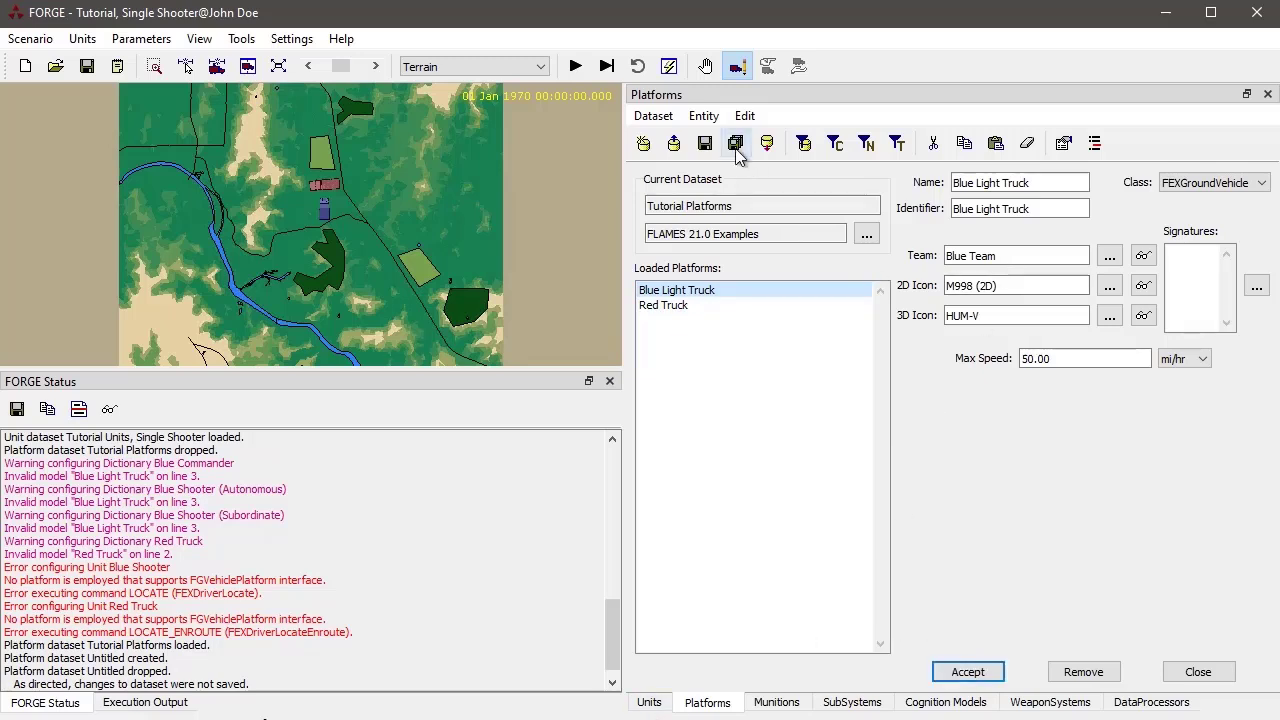
pyautogui.click(705, 145)
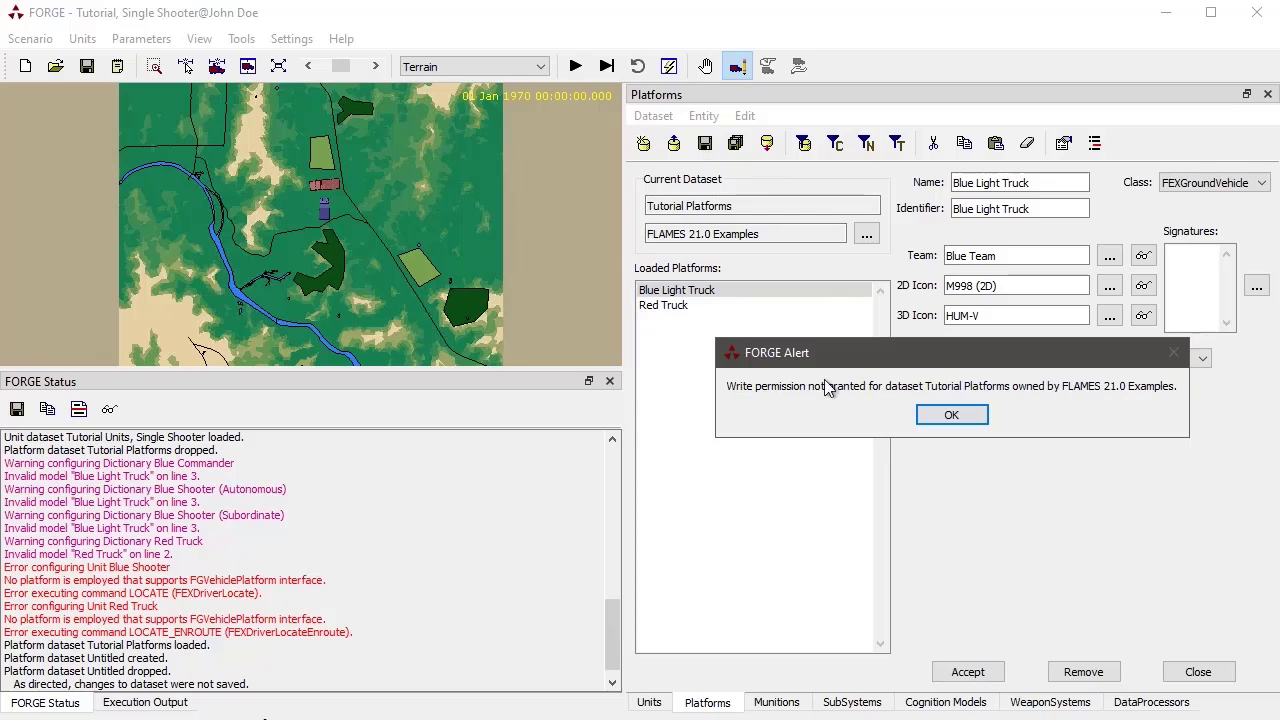
pyautogui.click(951, 415)
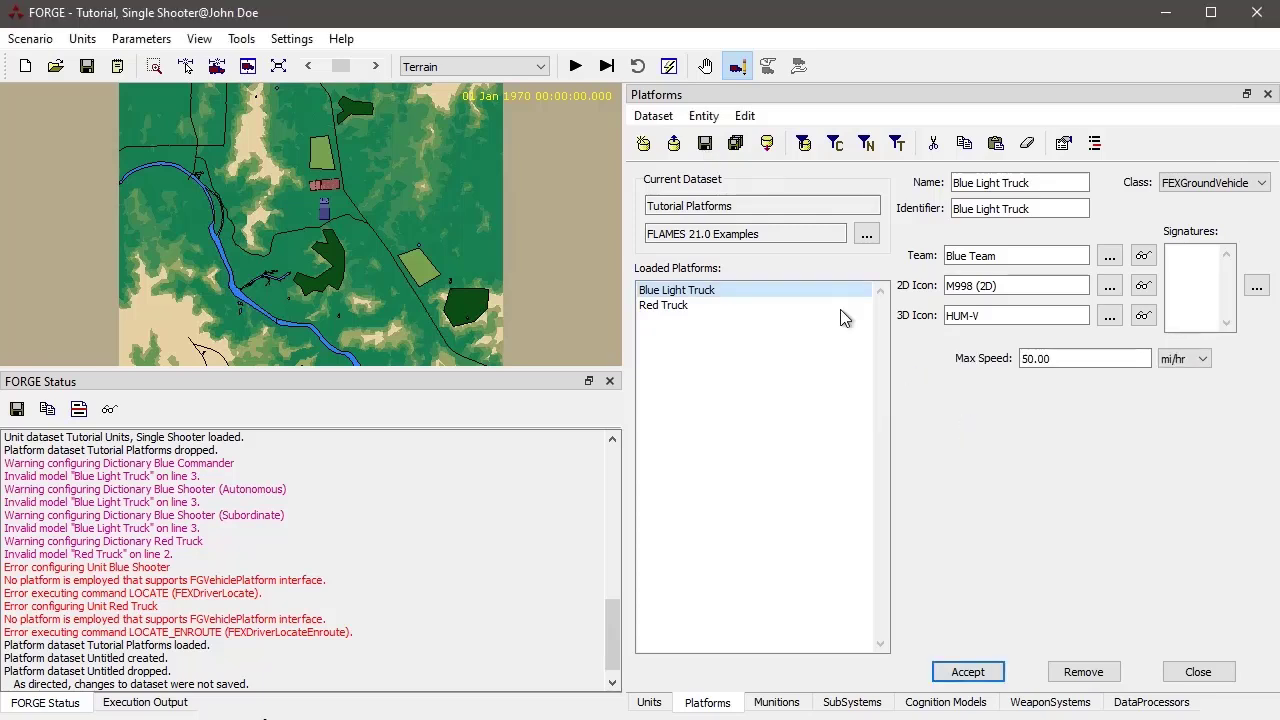
# Create a new platform dataset and add a copy of Blue Light Truck to it named Blue Light Truck 2
pyautogui.click(644, 145)
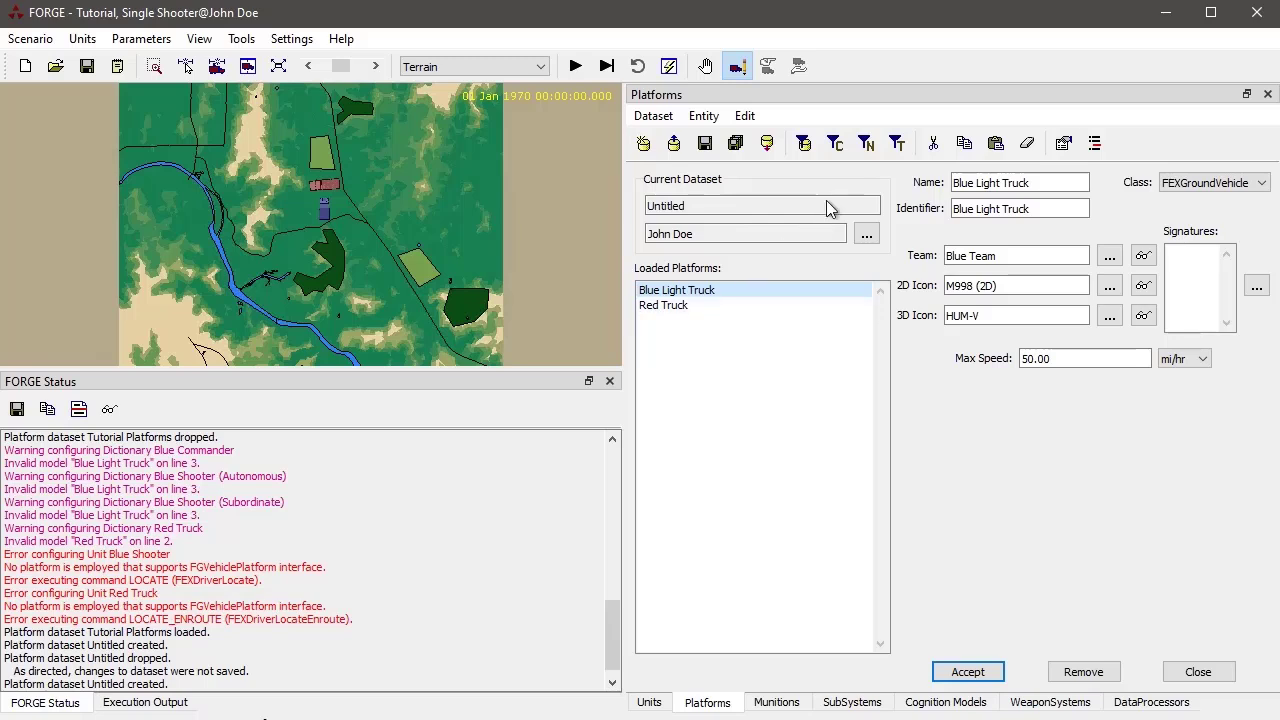
pyautogui.click(1061, 182)
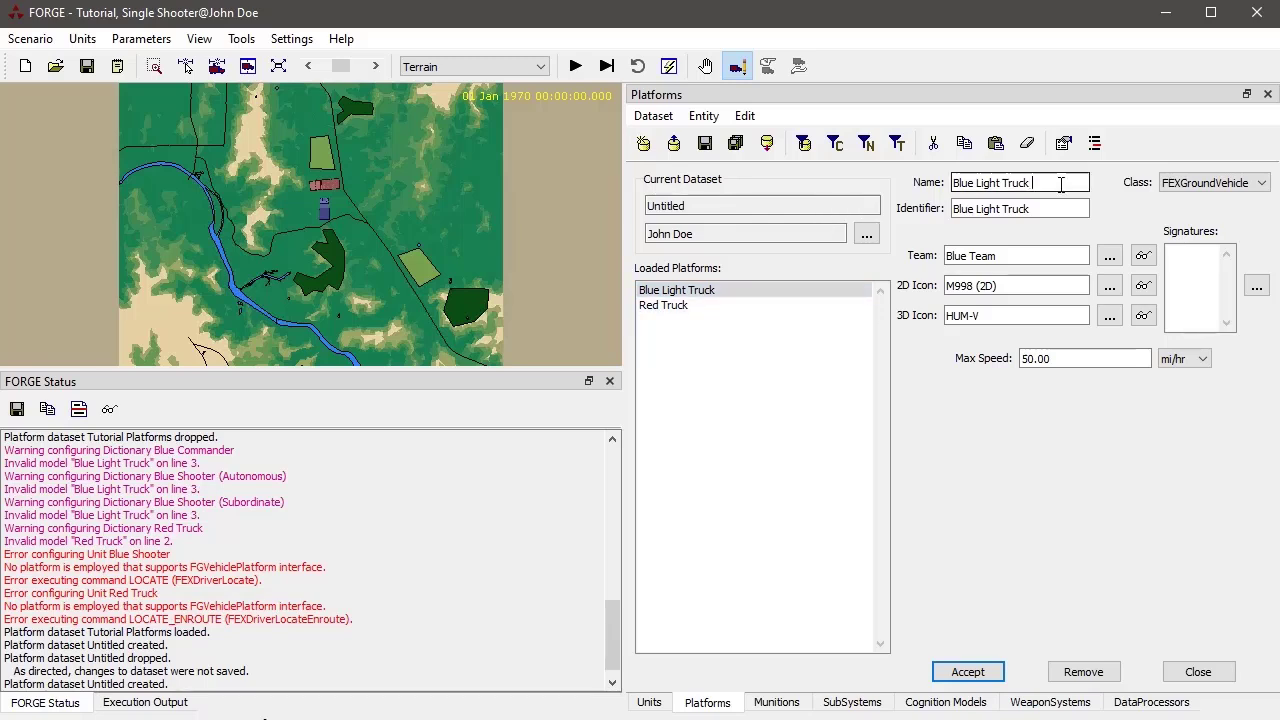
pyautogui.write('2')
pyautogui.click(968, 674)
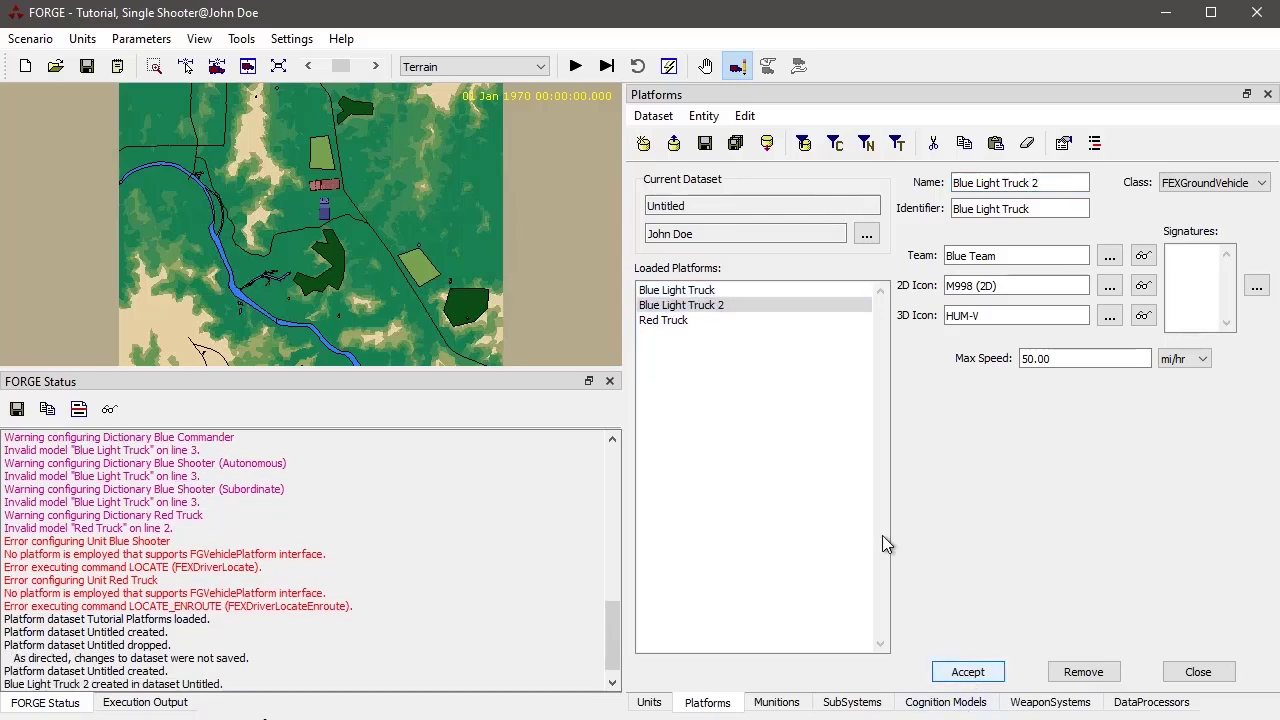
# Check which dataset each loaded platform belongs to, and save the dataset containing Blue Light Truck 2 as My Platforms
pyautogui.click(708, 293)
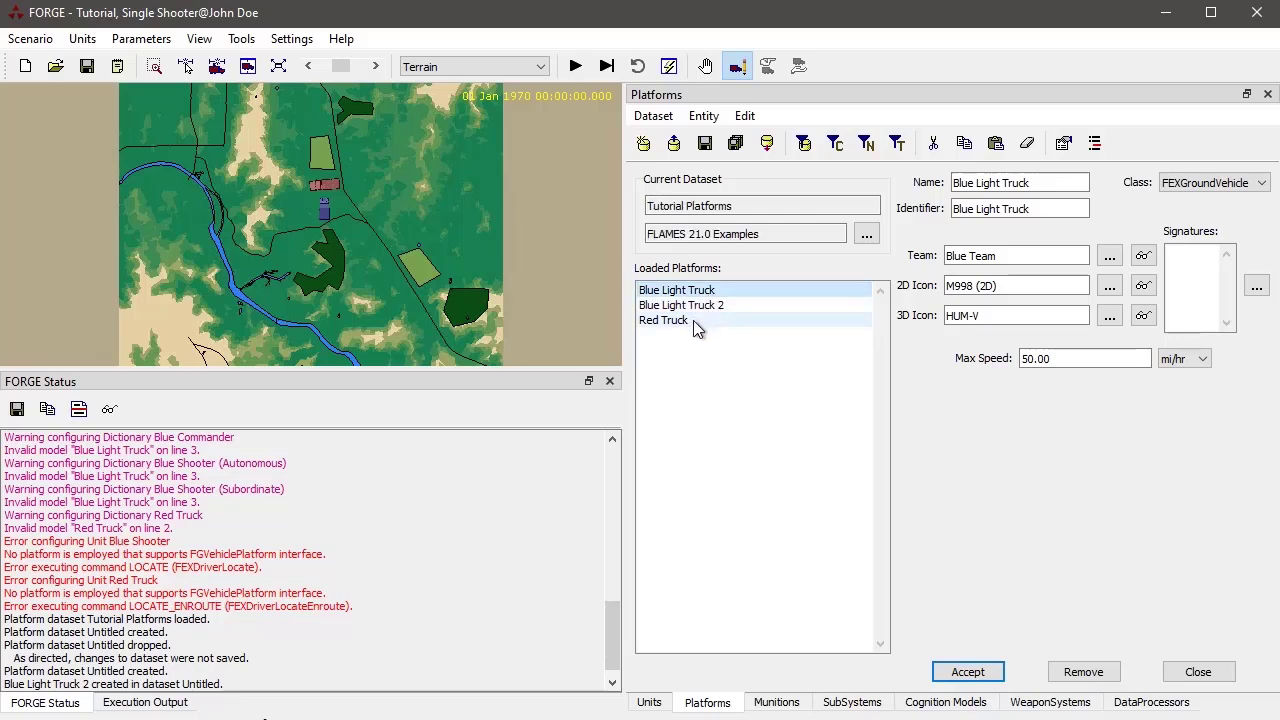
pyautogui.click(693, 320)
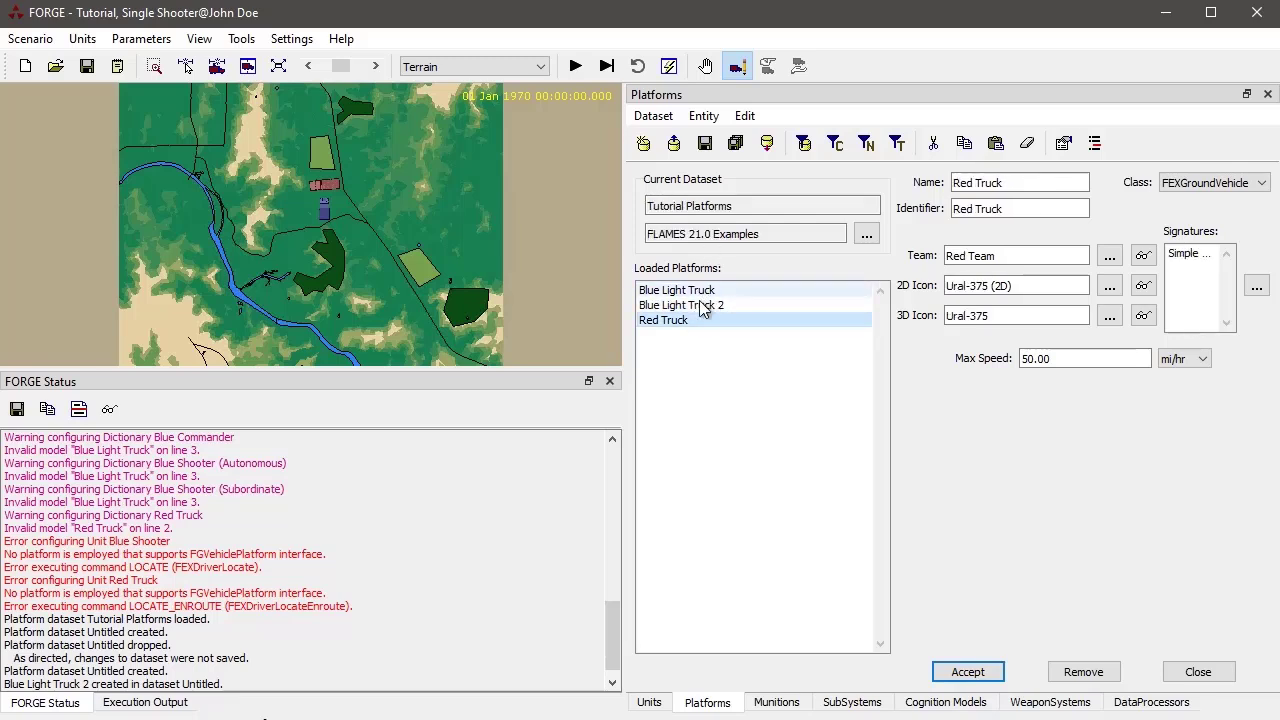
pyautogui.click(703, 306)
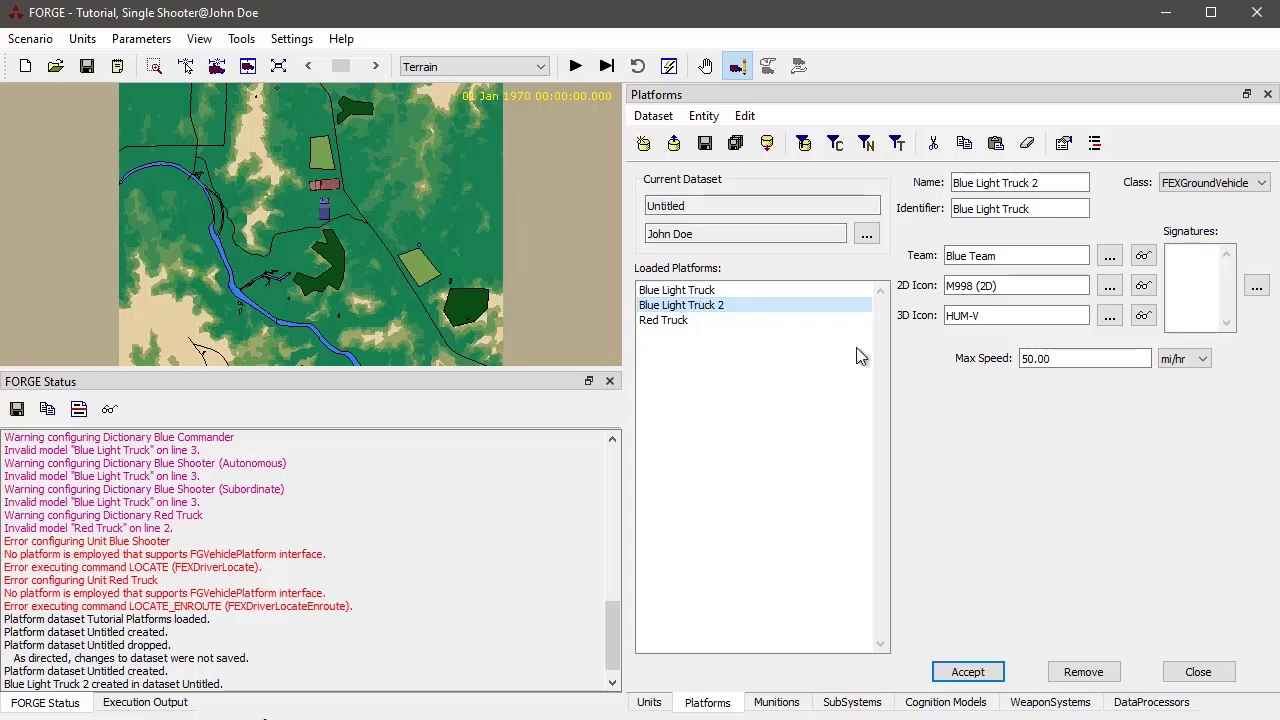
pyautogui.click(705, 145)
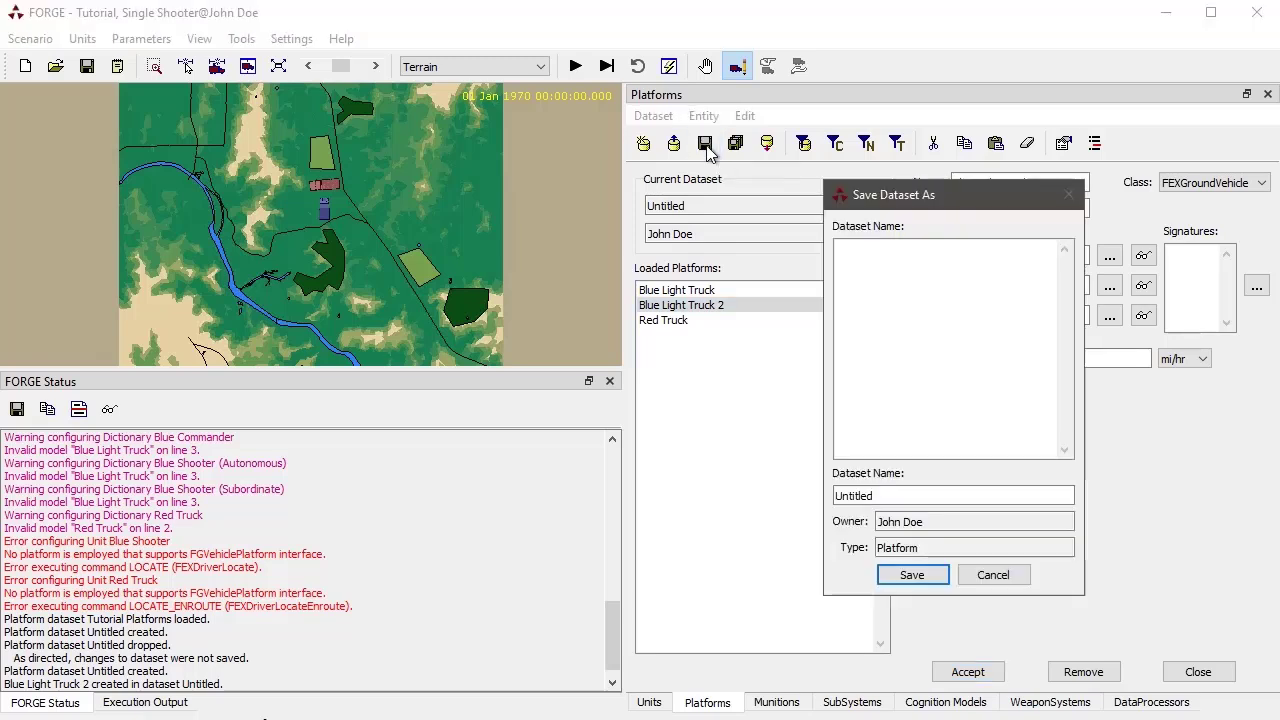
pyautogui.press('Tab')
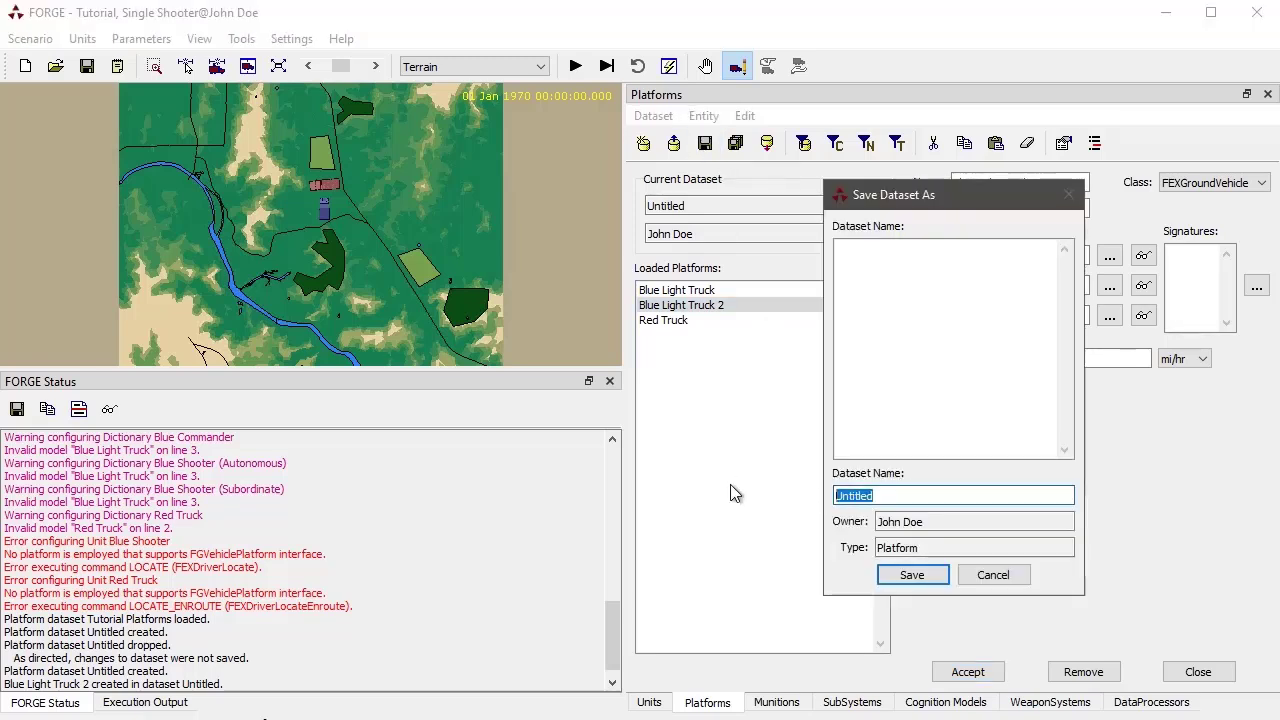
pyautogui.write('M')
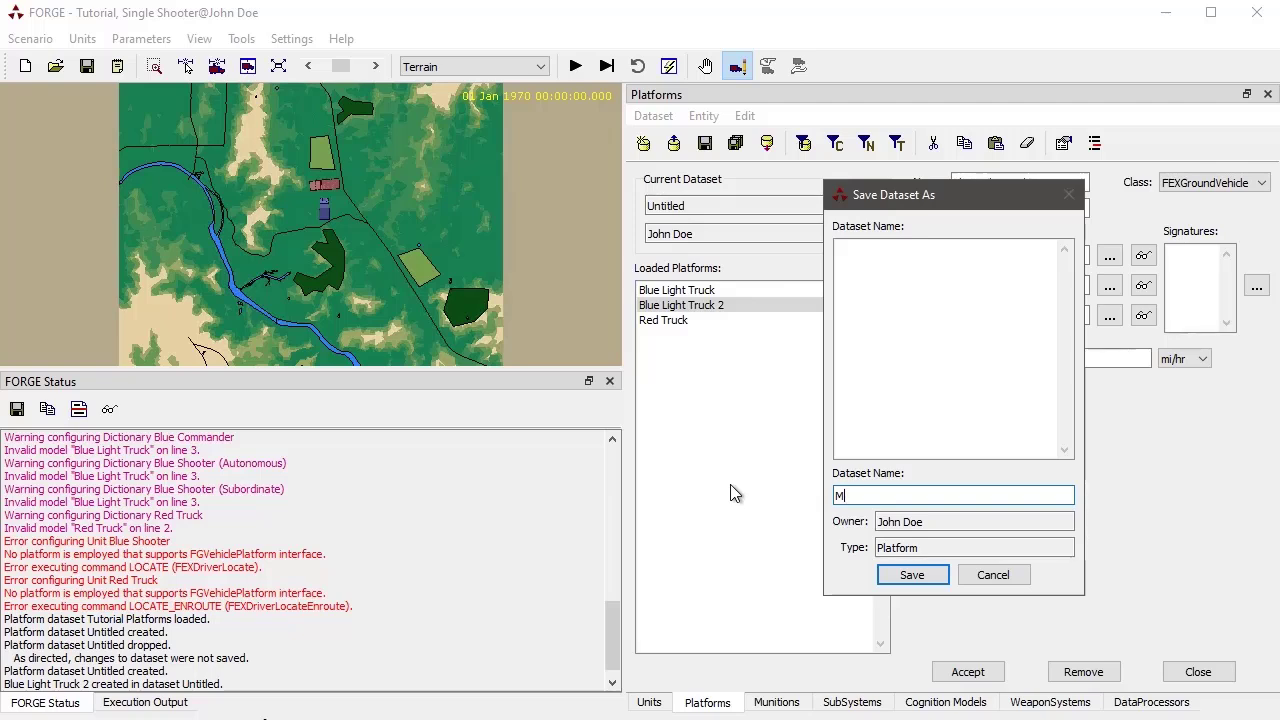
pyautogui.write('Y')
pyautogui.press('BackSpace')
pyautogui.write('y Platforms')
pyautogui.click(923, 577)
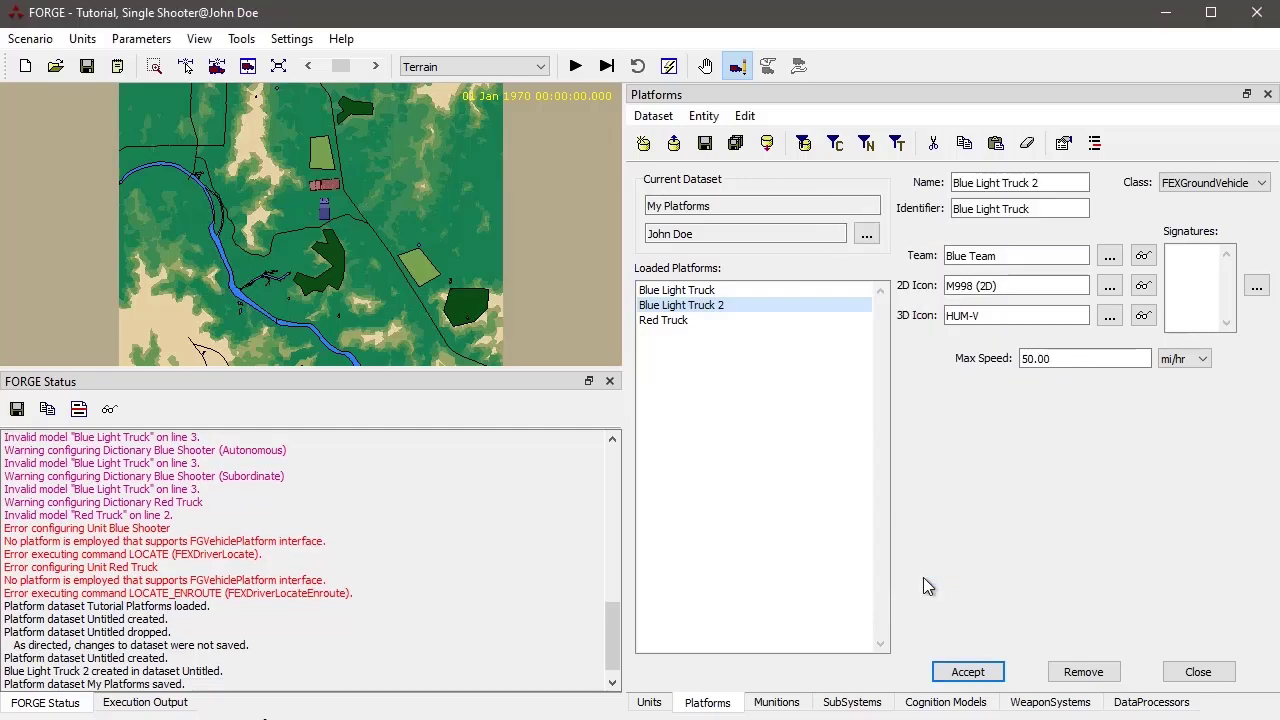
# Review the loaded platform datasets of both owners in the Dataset Selector without changing the current dataset
pyautogui.click(870, 235)
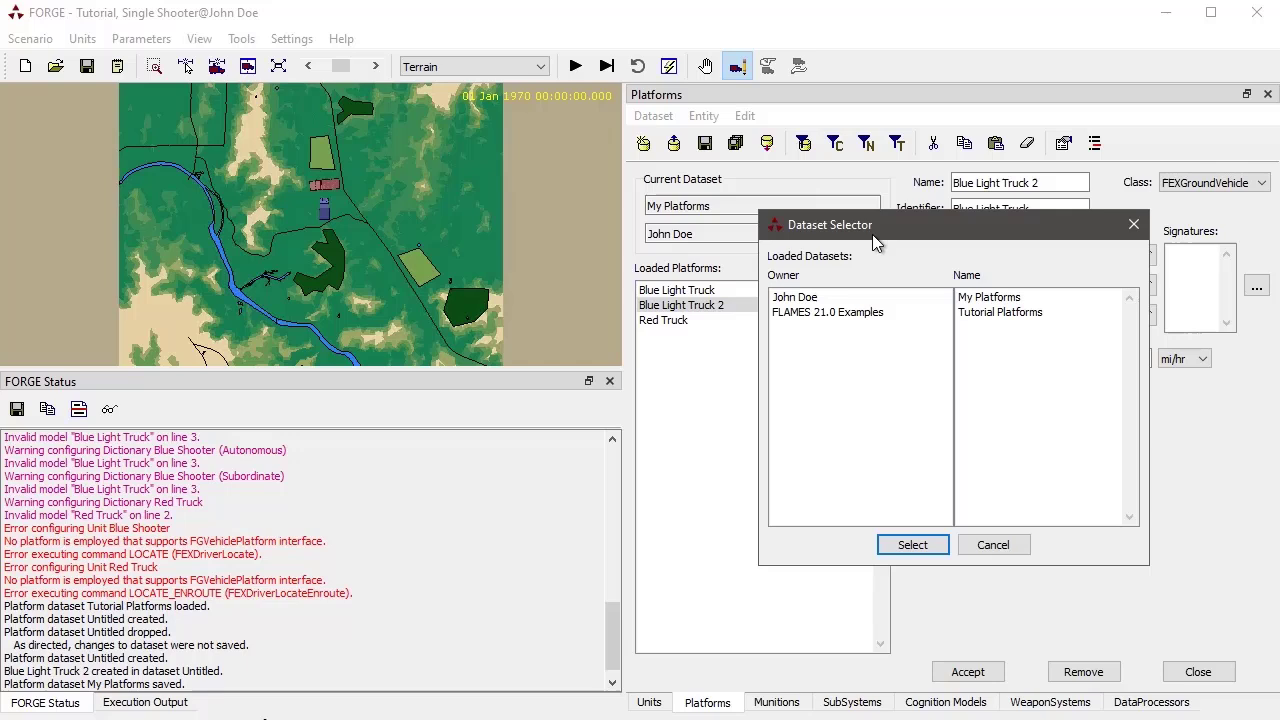
pyautogui.click(876, 298)
pyautogui.click(875, 313)
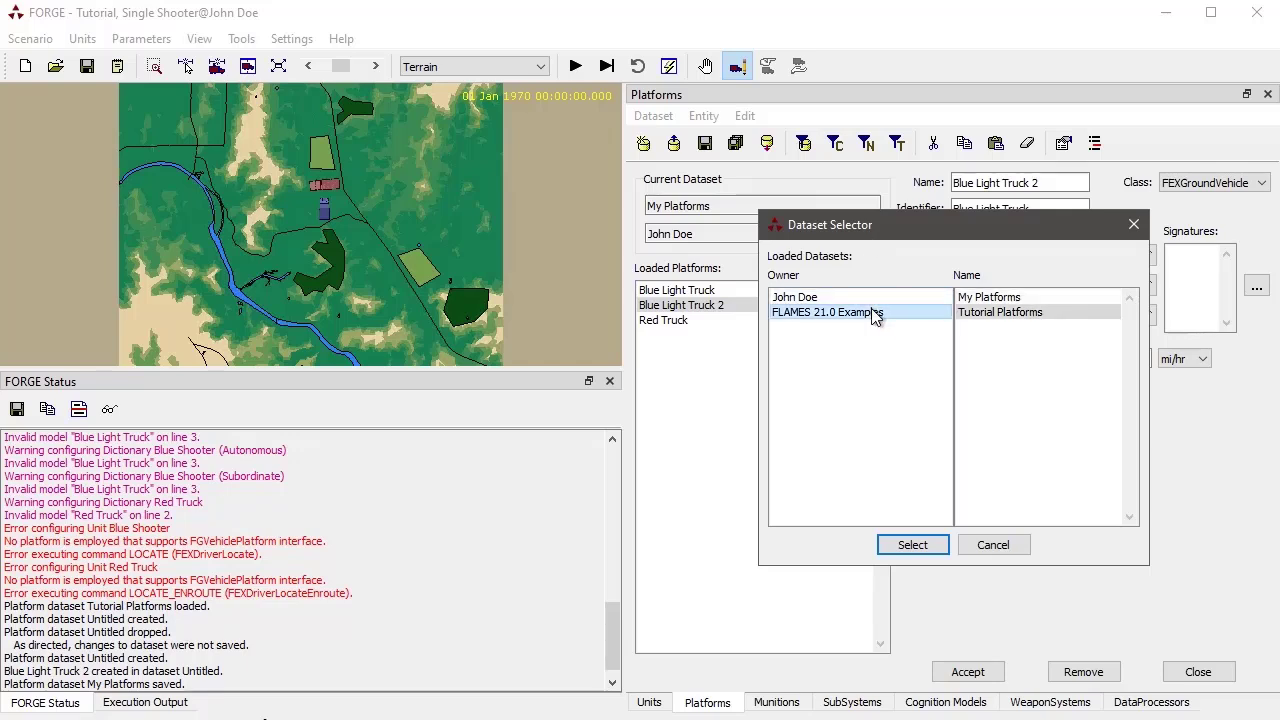
pyautogui.click(985, 547)
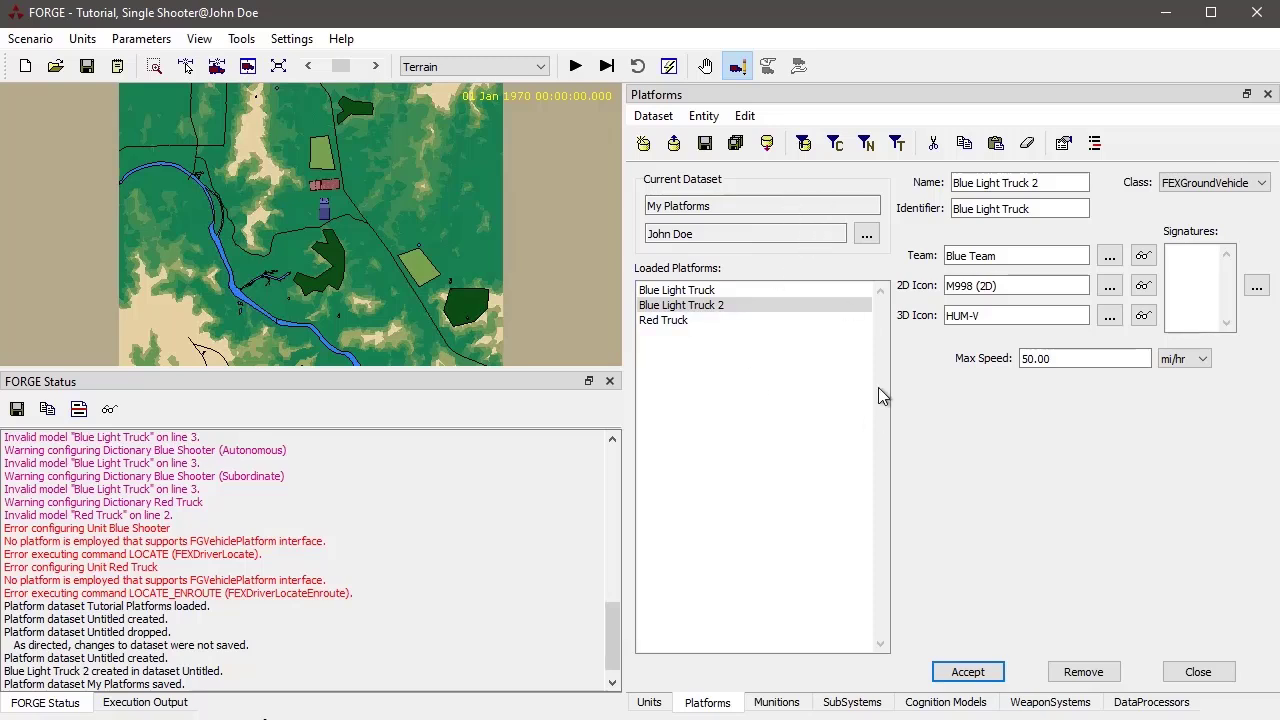
# Examine the scenario's currently loaded datasets in Manage Scenario Datasets, highlighting My Platforms, and close the window
pyautogui.click(30, 38)
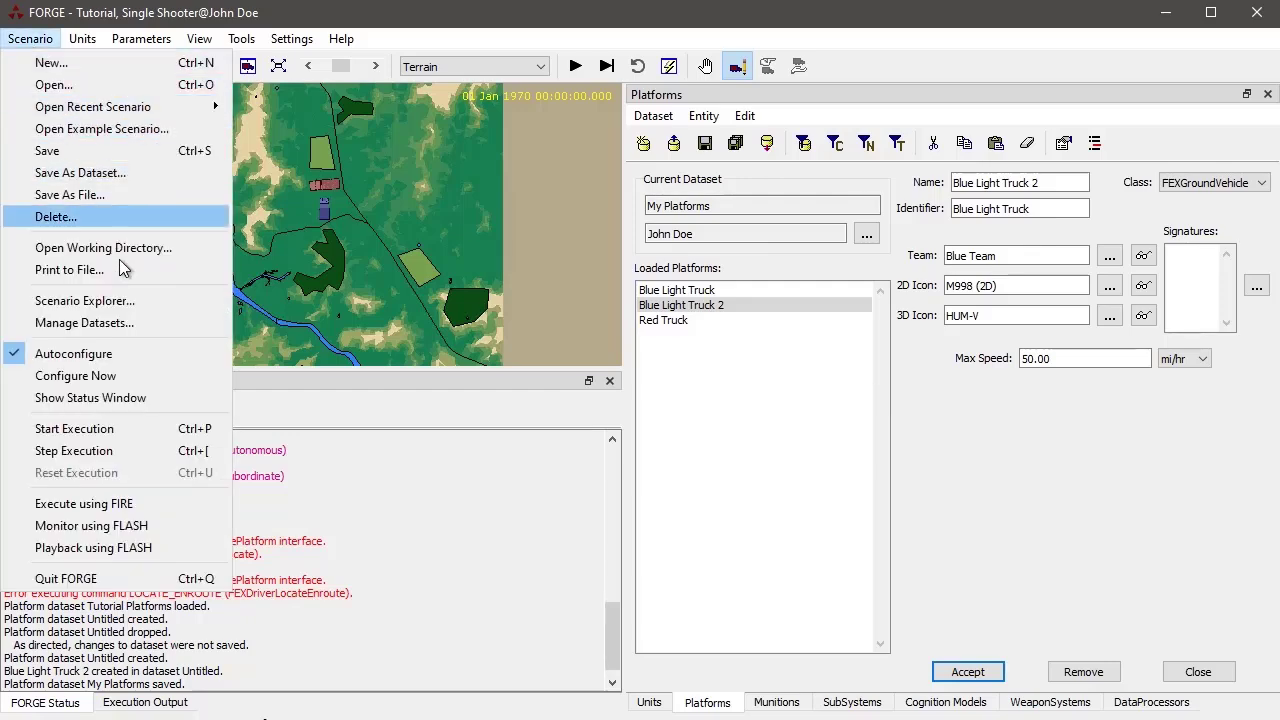
pyautogui.click(125, 323)
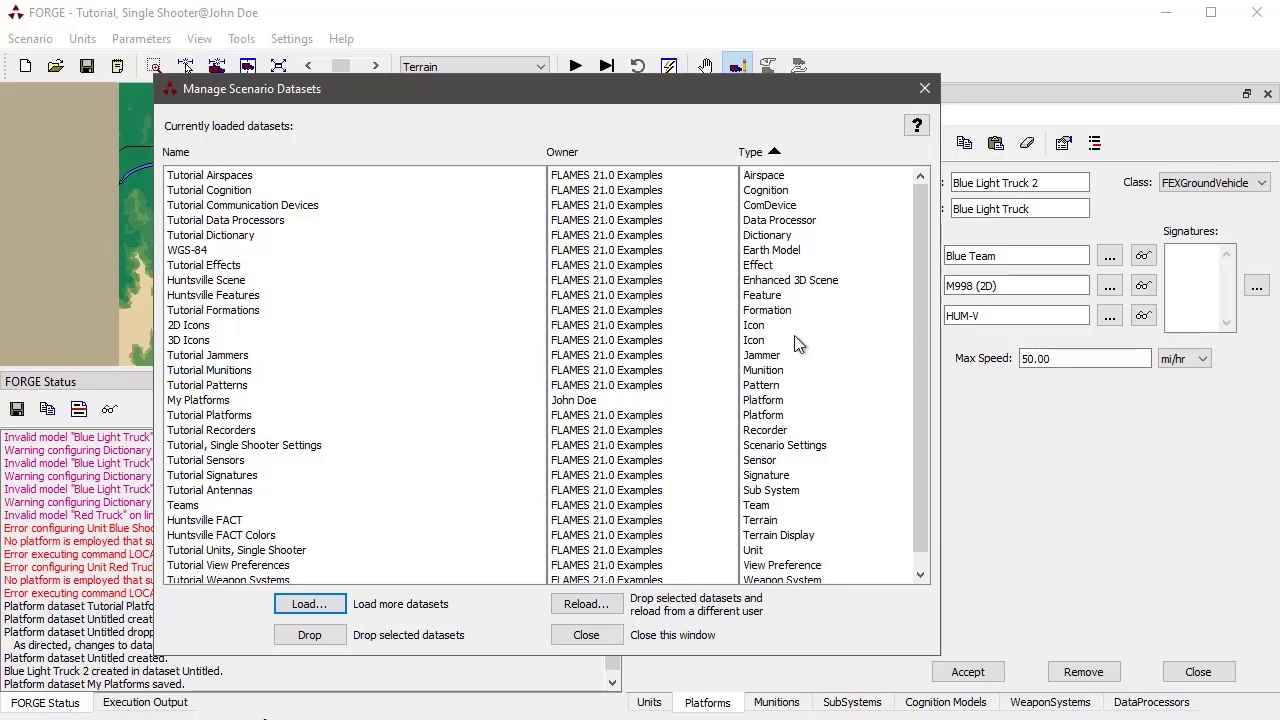
pyautogui.click(259, 387)
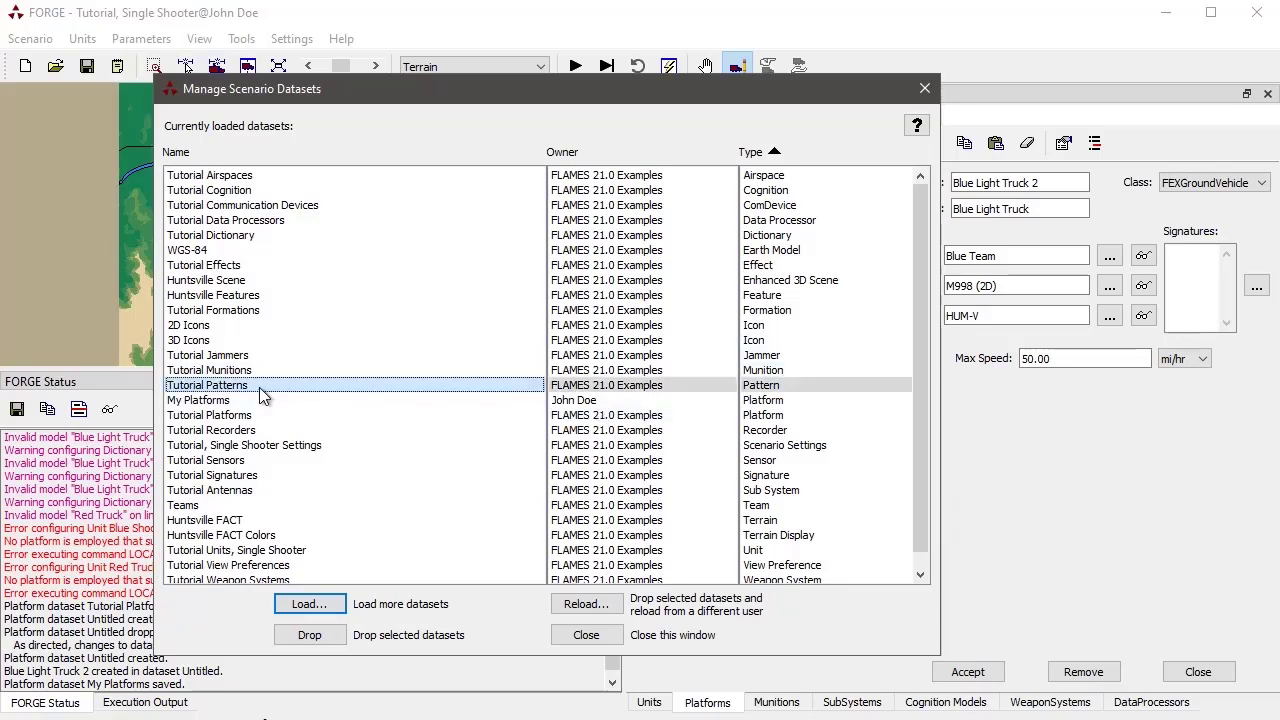
pyautogui.click(258, 399)
pyautogui.click(261, 386)
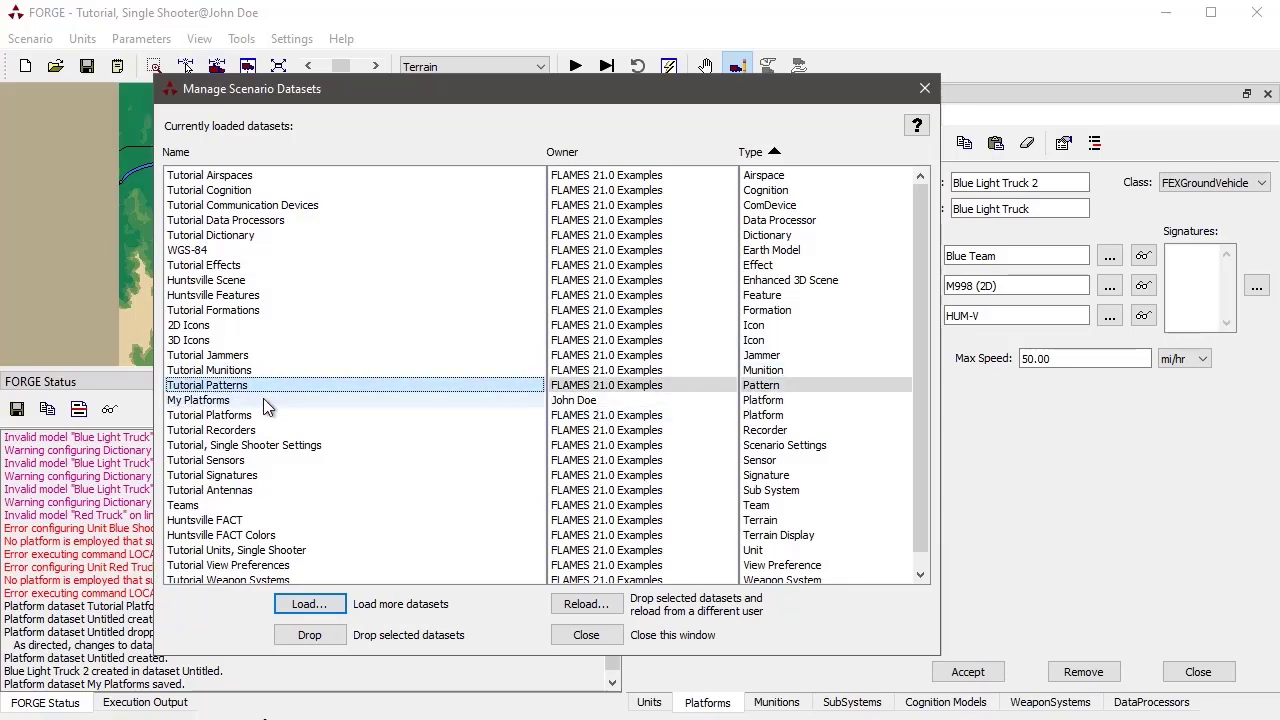
pyautogui.click(263, 398)
pyautogui.click(265, 386)
pyautogui.click(268, 400)
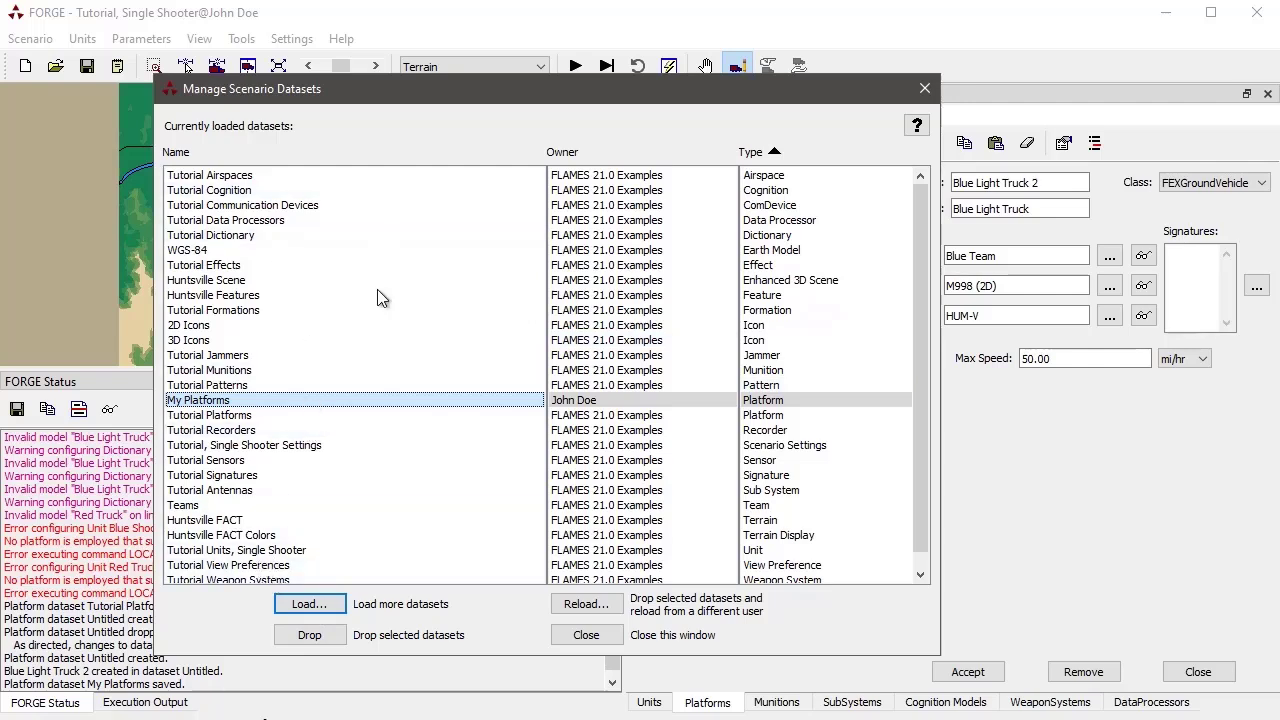
pyautogui.click(556, 637)
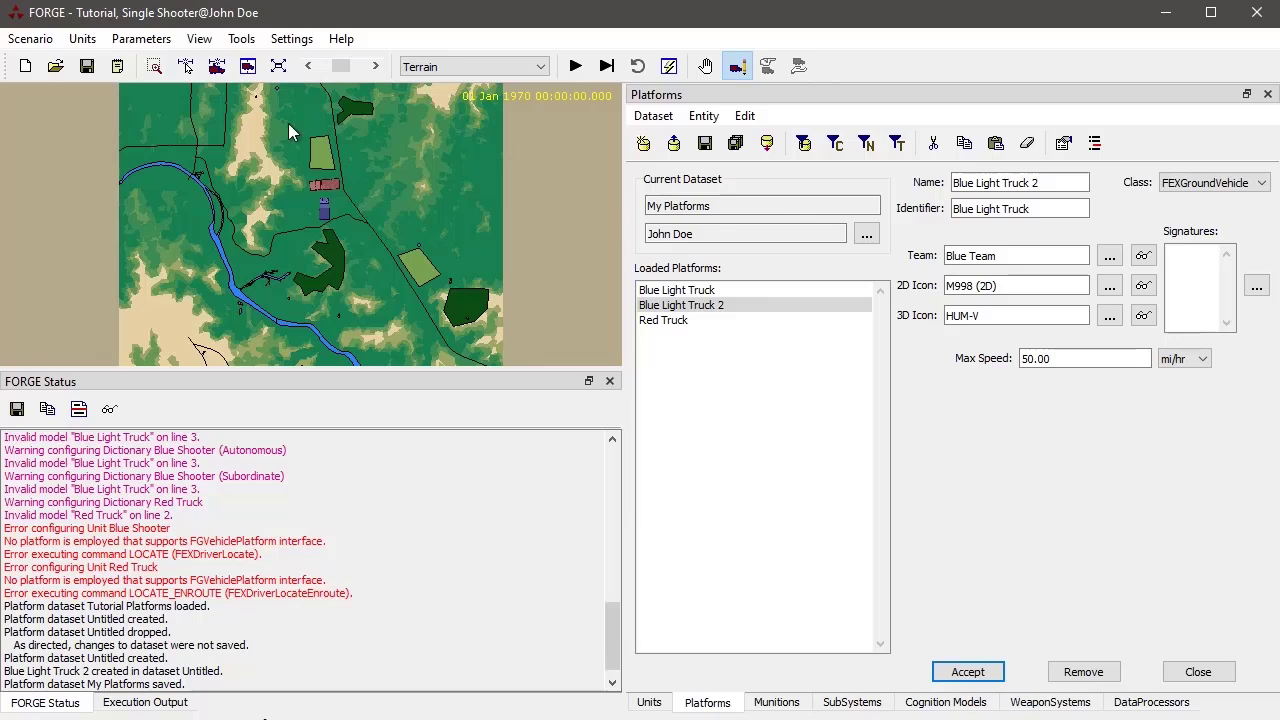
# Try to quit the program while the scenario has unsaved changes, and cancel the quit at the save warning
pyautogui.click(86, 70)
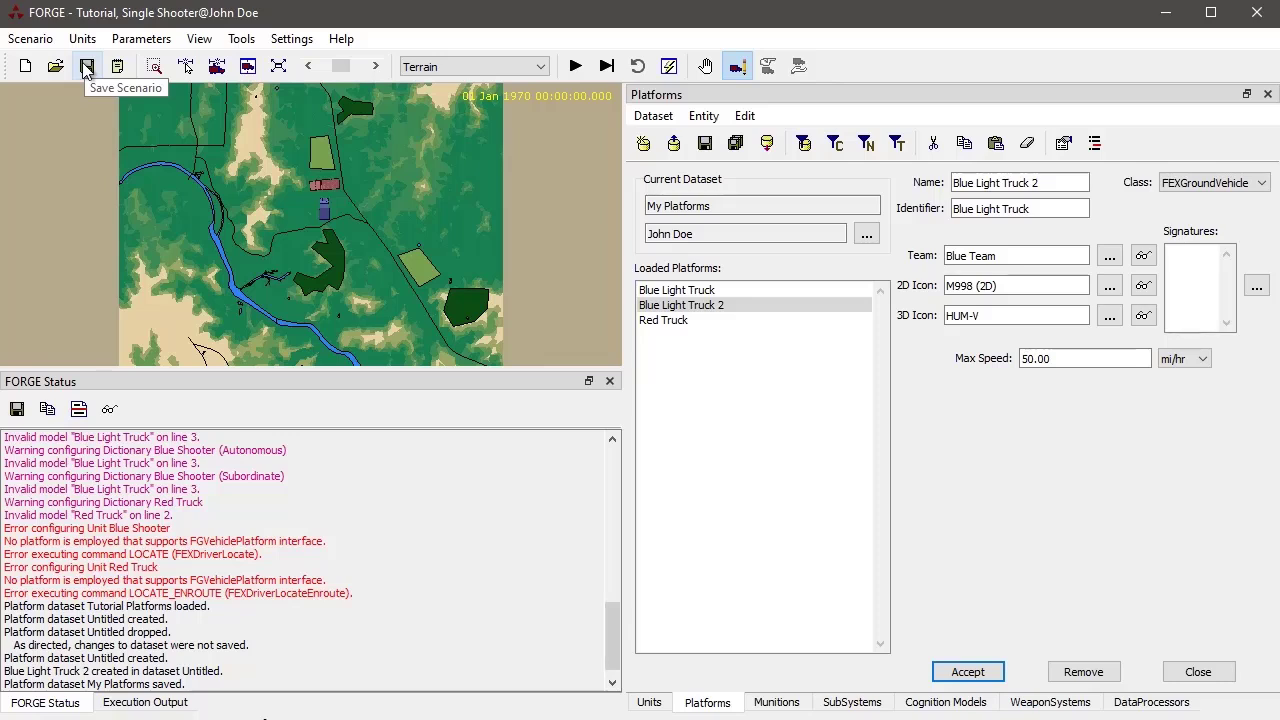
pyautogui.click(975, 678)
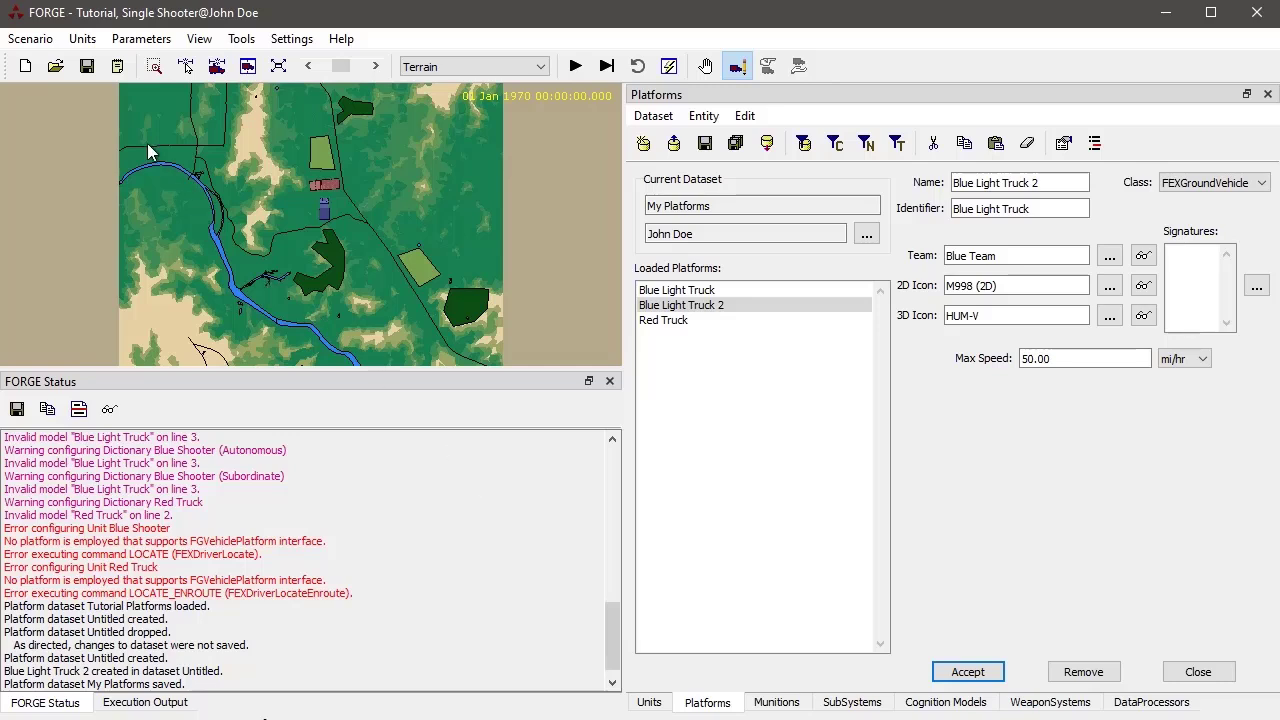
pyautogui.click(1256, 12)
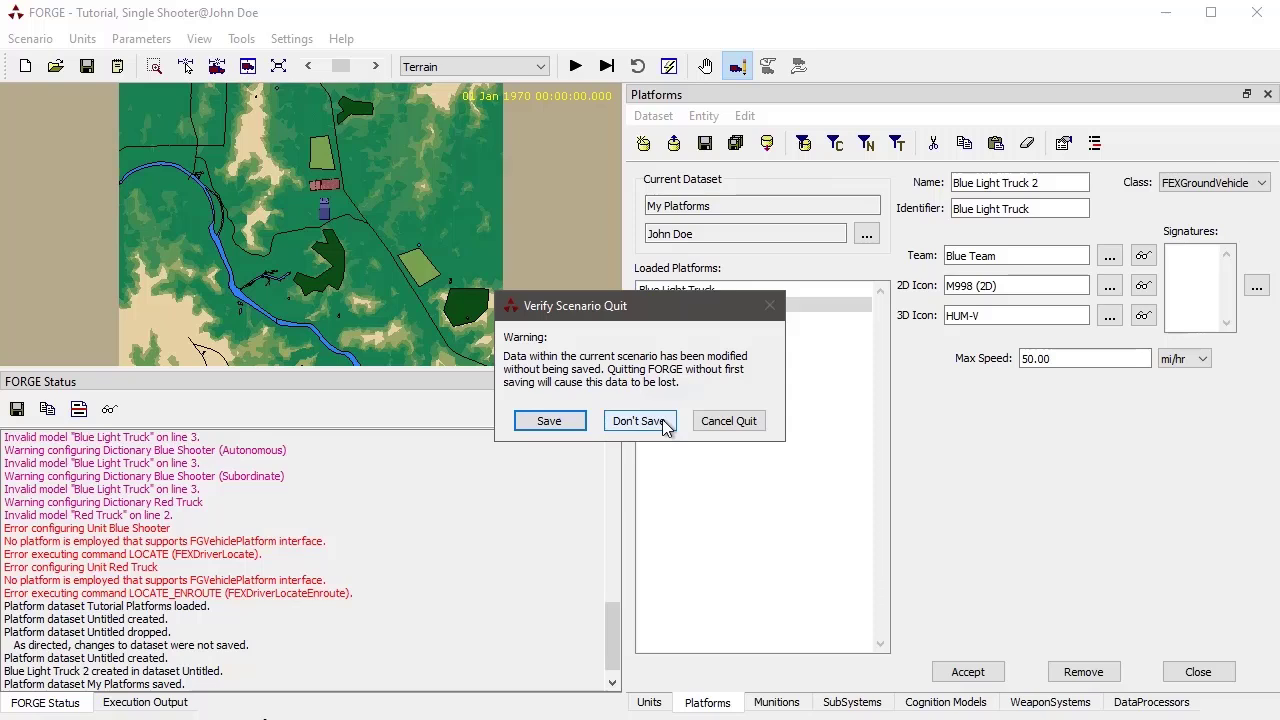
pyautogui.click(733, 421)
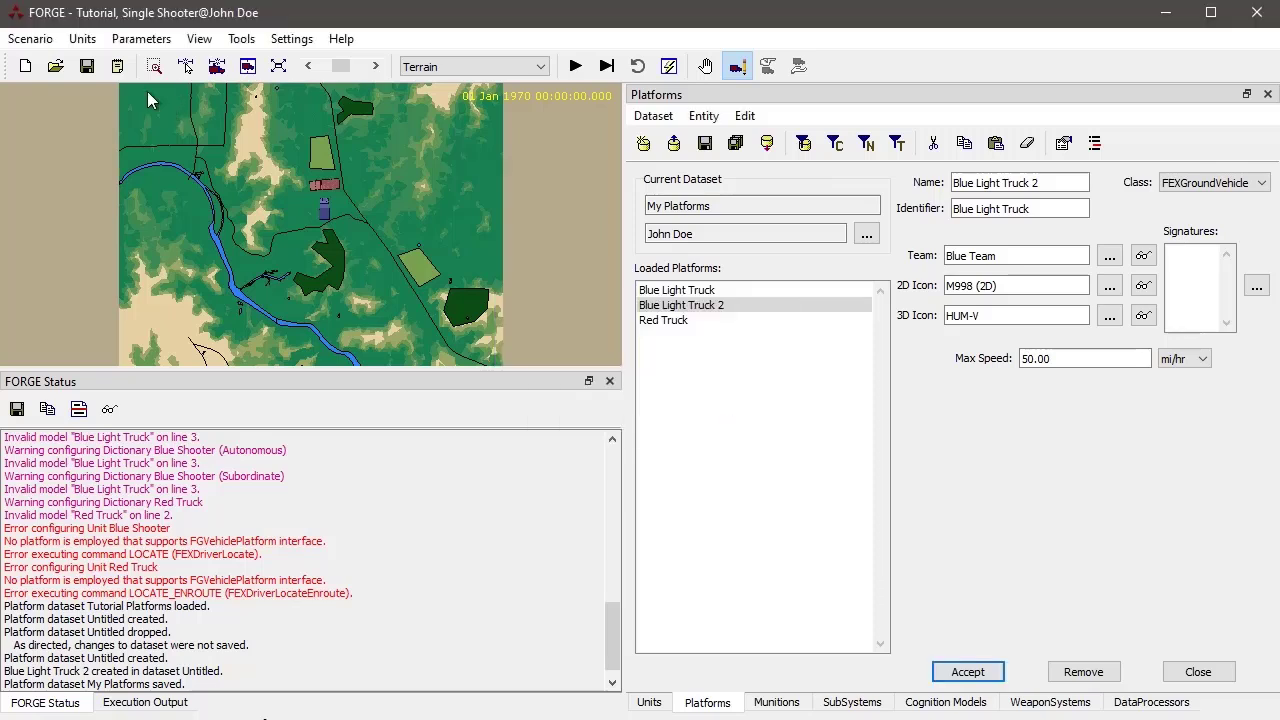
# Save the Tutorial, Single Shooter scenario and highlight its save message in the status log
pyautogui.click(87, 67)
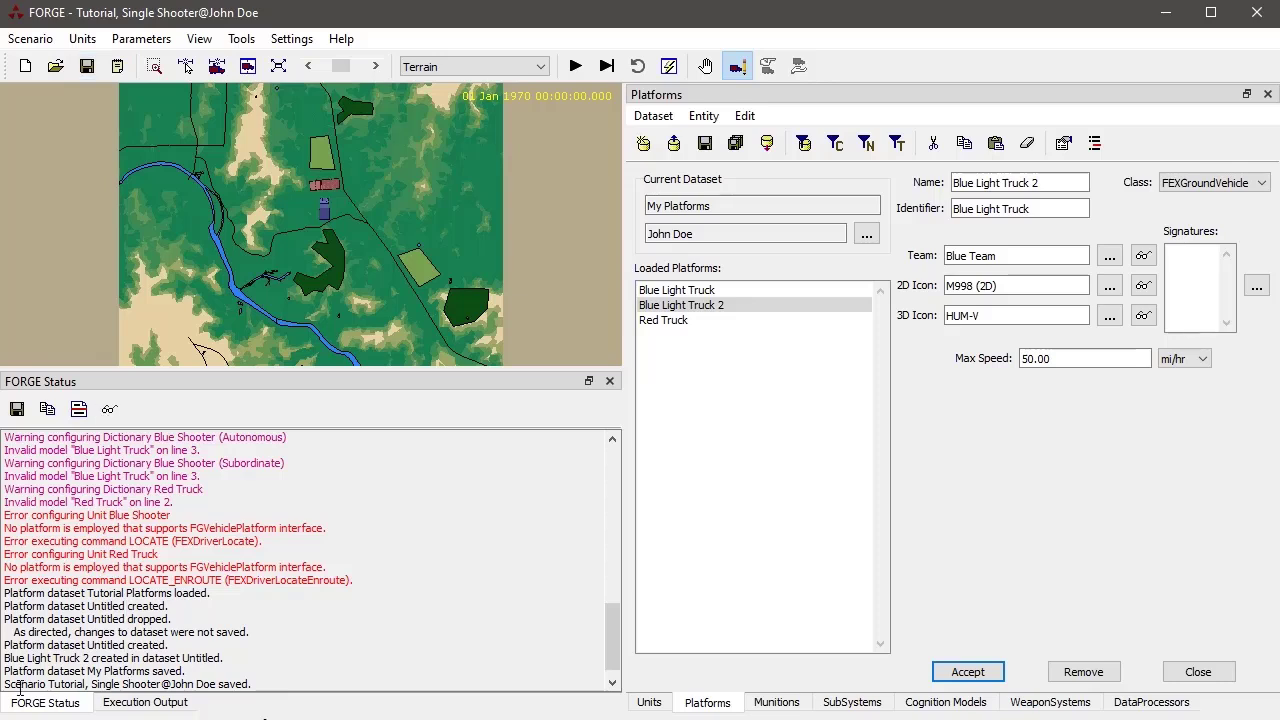
pyautogui.moveTo(16, 688); pyautogui.dragTo(265, 688)
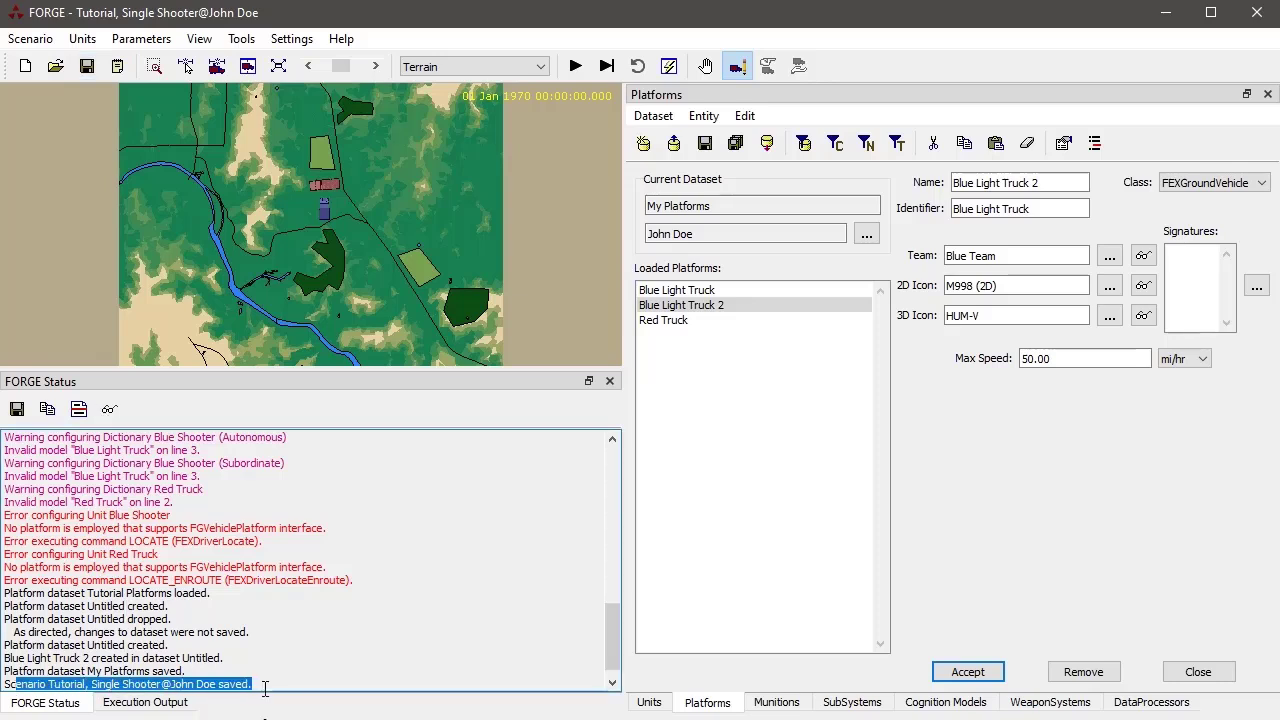
pyautogui.click(266, 685)
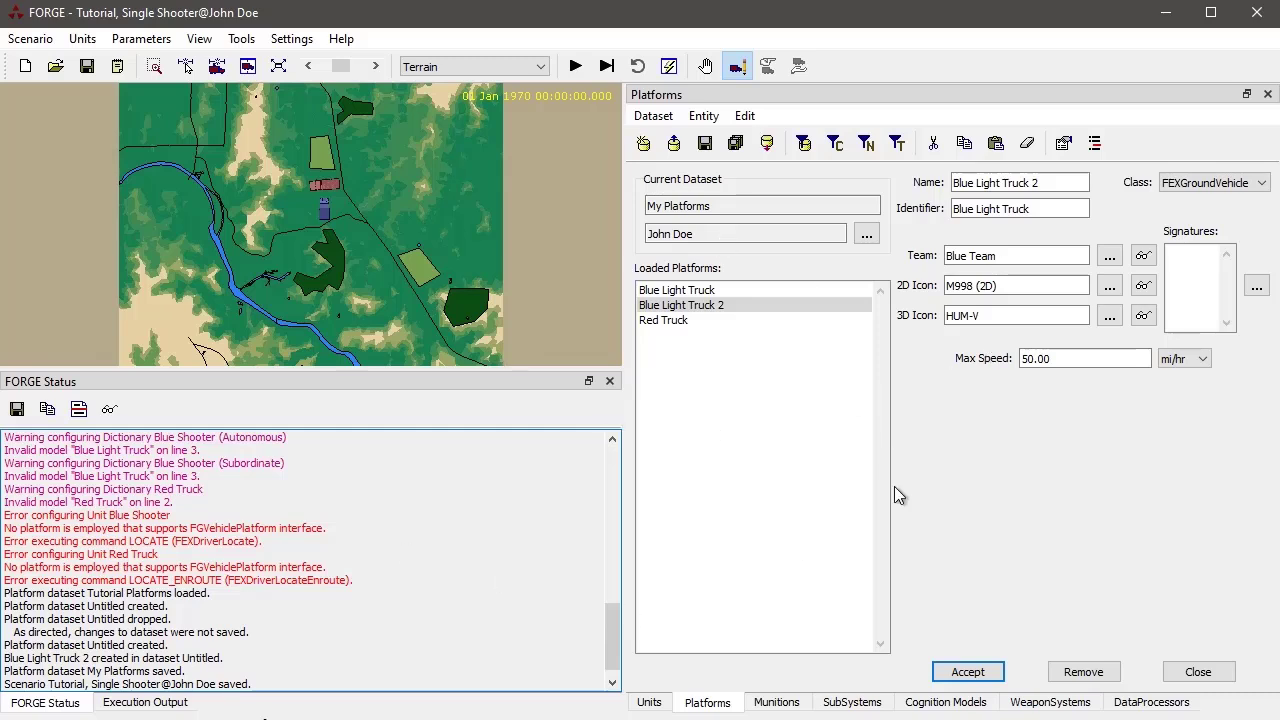
# Accept the current Blue Light Truck 2 settings again and save the scenario, highlighting the dataset and scenario save messages in the status log
pyautogui.click(966, 671)
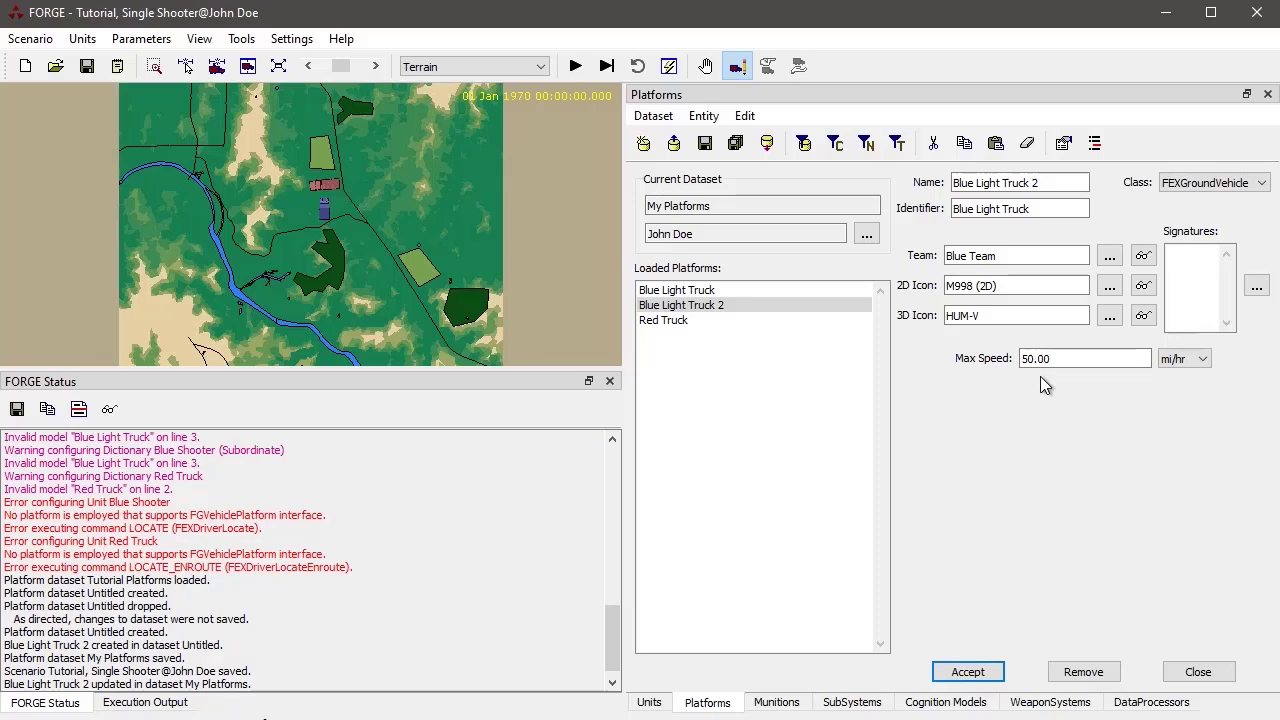
pyautogui.click(86, 69)
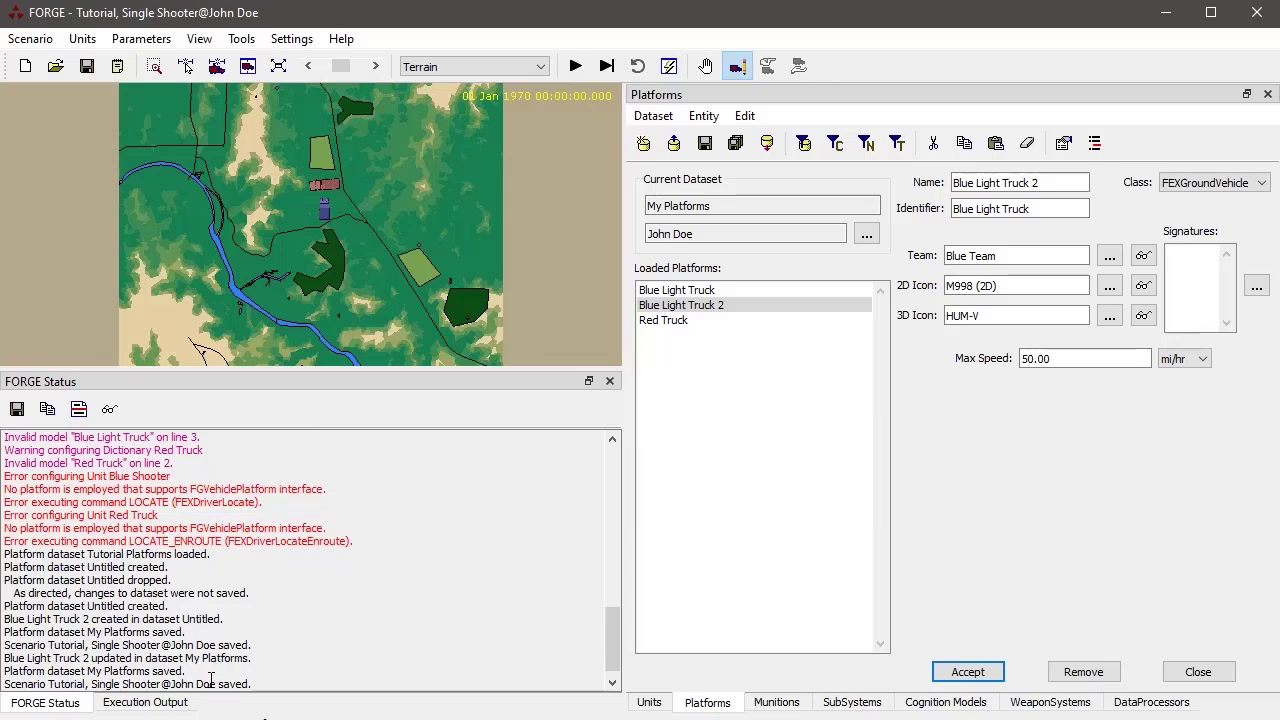
pyautogui.moveTo(213, 684); pyautogui.dragTo(45, 688)
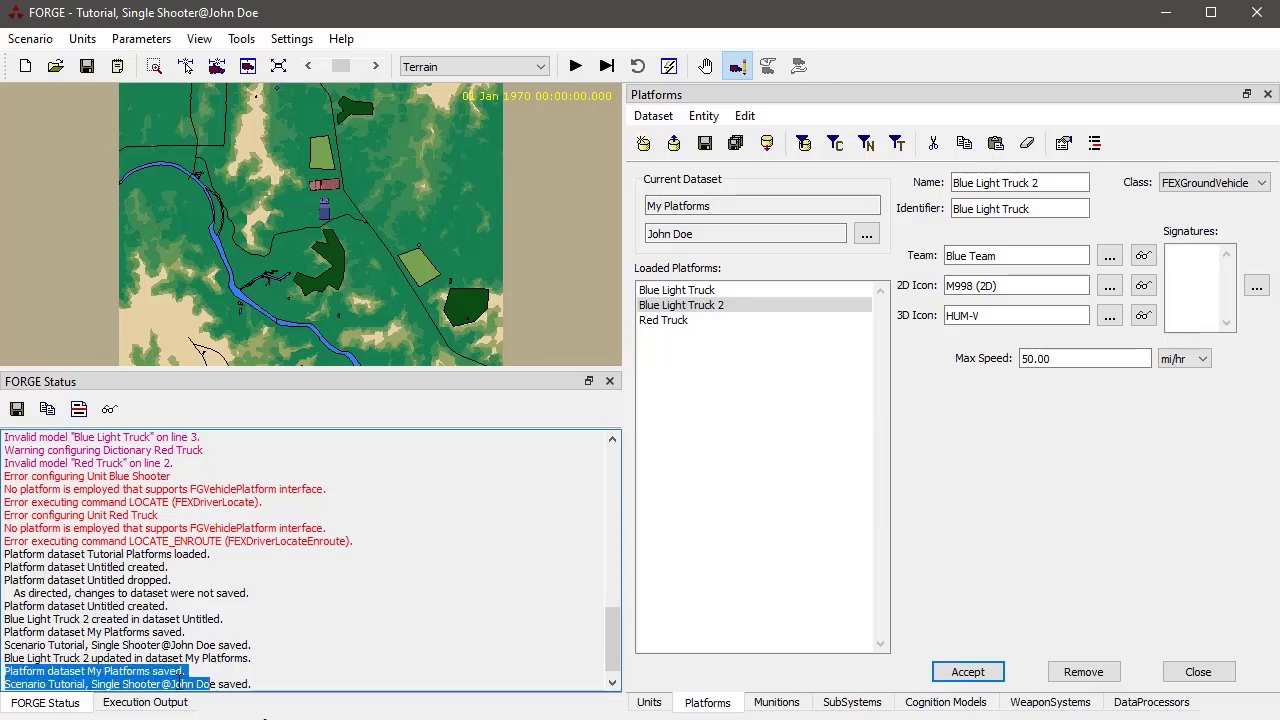
pyautogui.click(180, 686)
pyautogui.moveTo(188, 672); pyautogui.dragTo(28, 678)
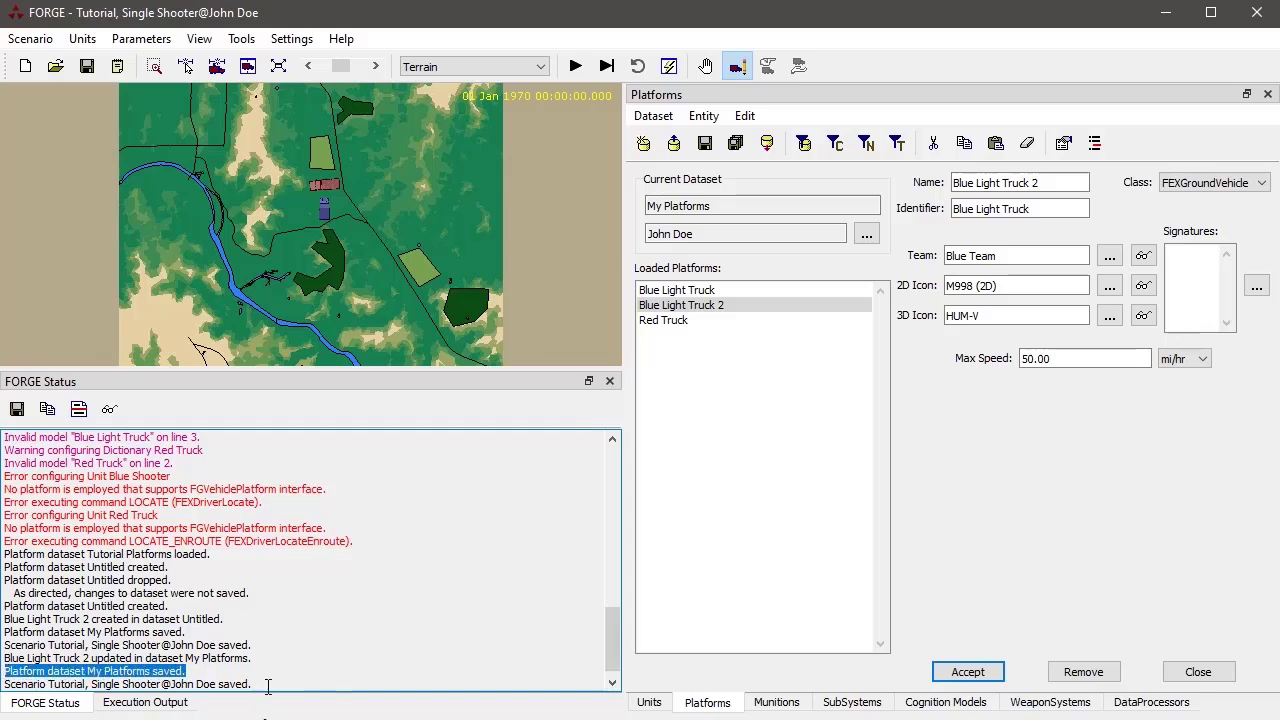
pyautogui.moveTo(268, 686); pyautogui.dragTo(5, 685)
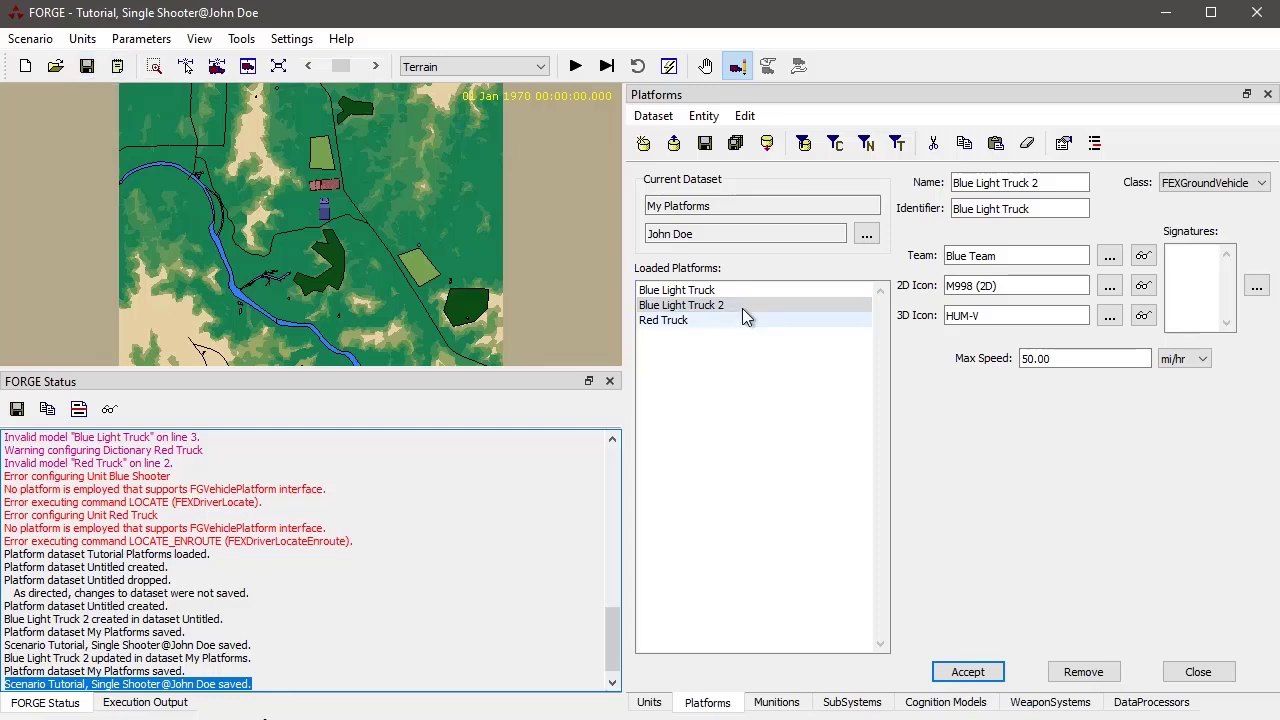
pyautogui.click(664, 120)
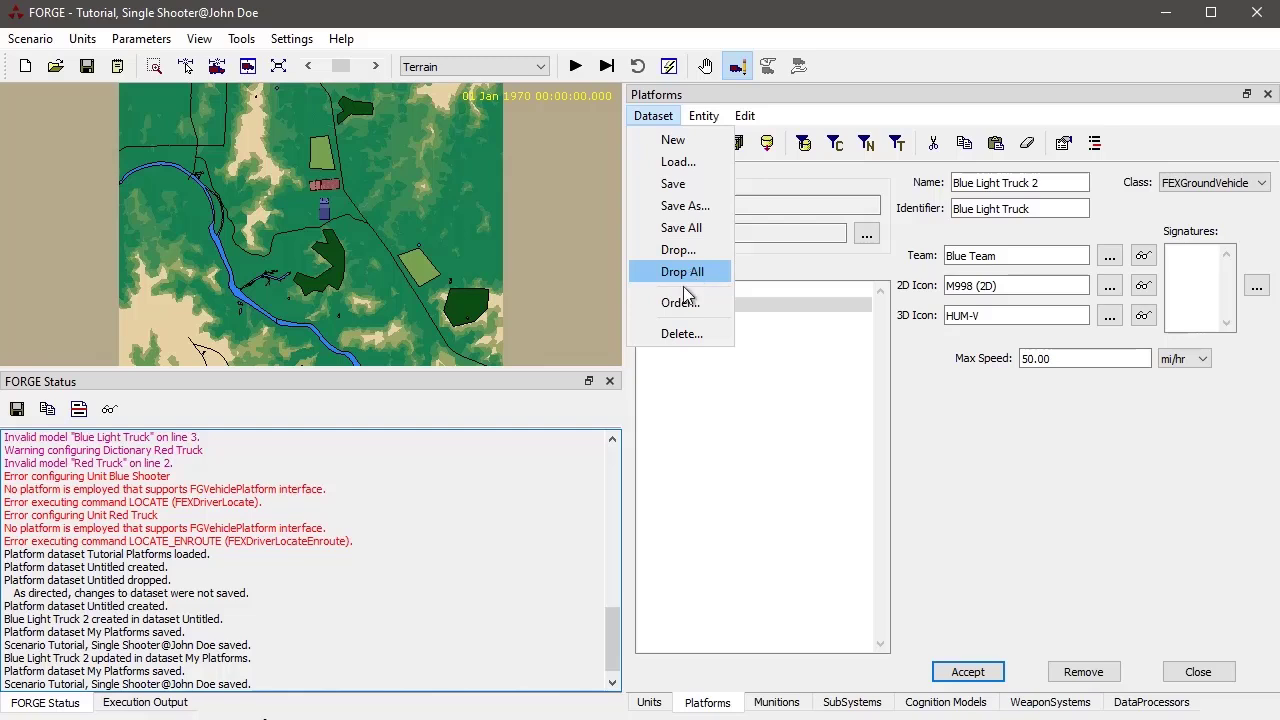
pyautogui.click(800, 99)
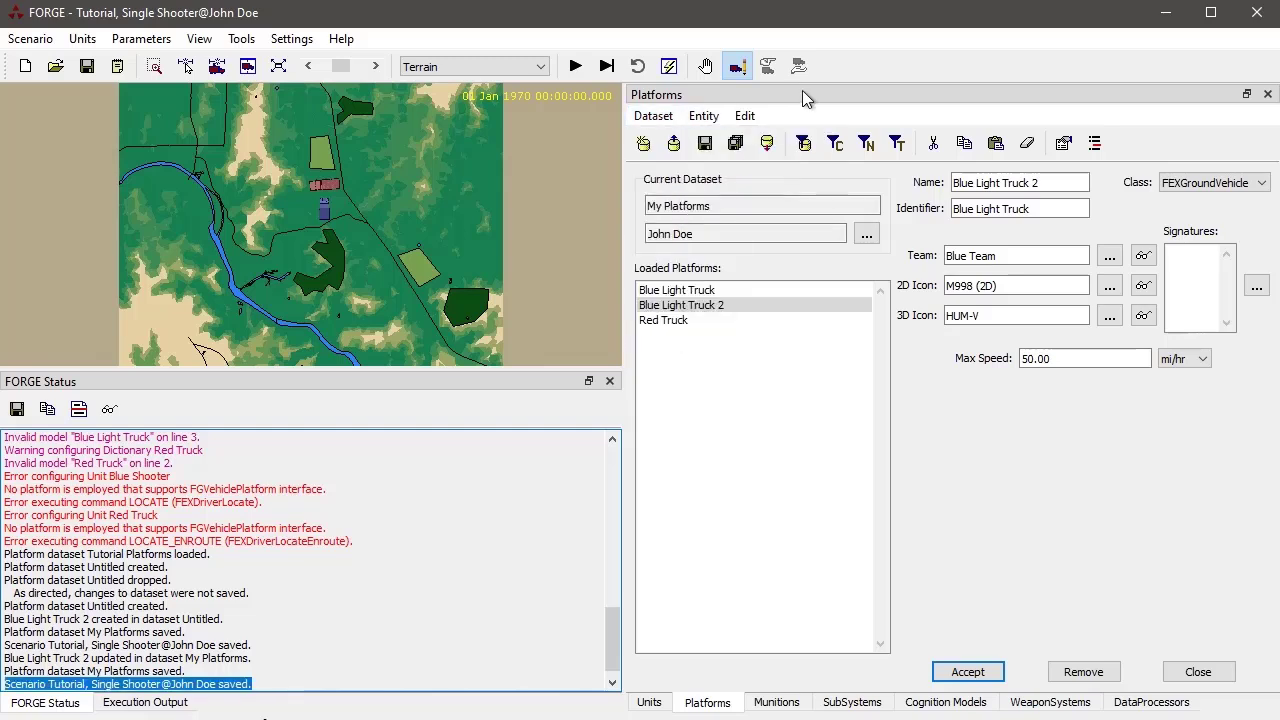
pyautogui.click(667, 302)
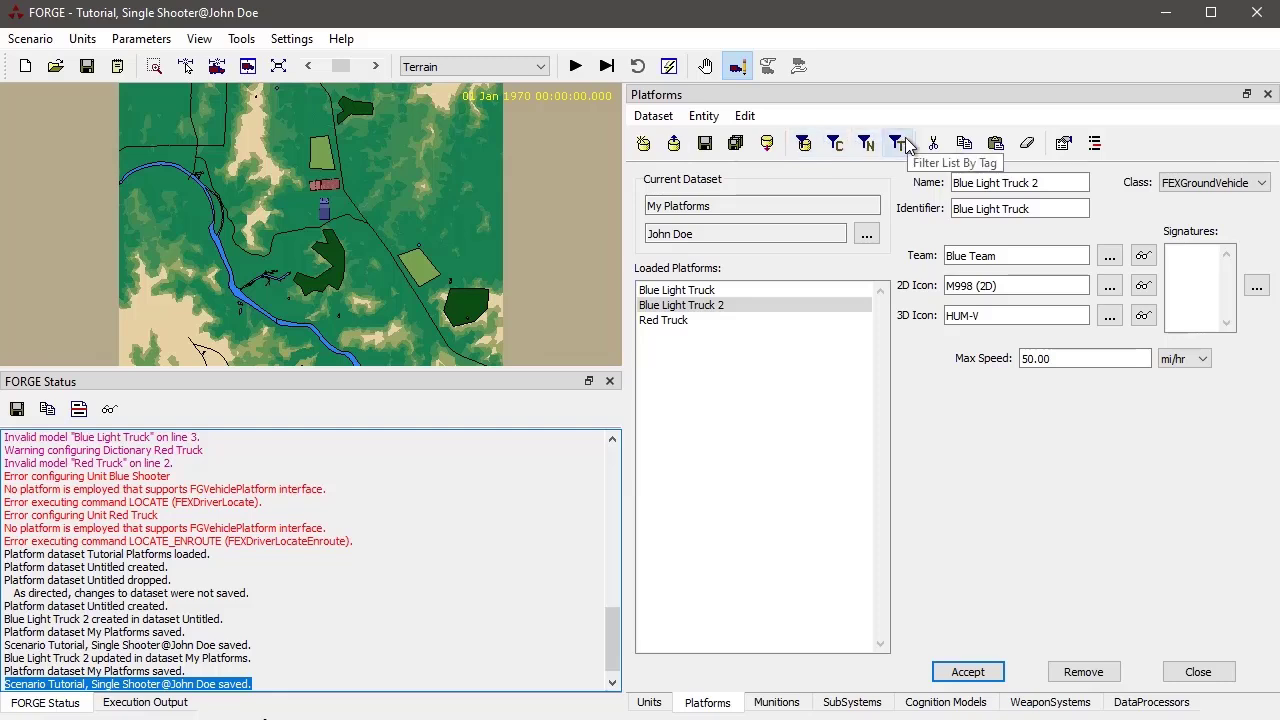
# Filter the loaded platforms by dataset while changing the current dataset to Tutorial Platforms of FLAMES 21.0 Examples, and turn the filter off
pyautogui.click(804, 146)
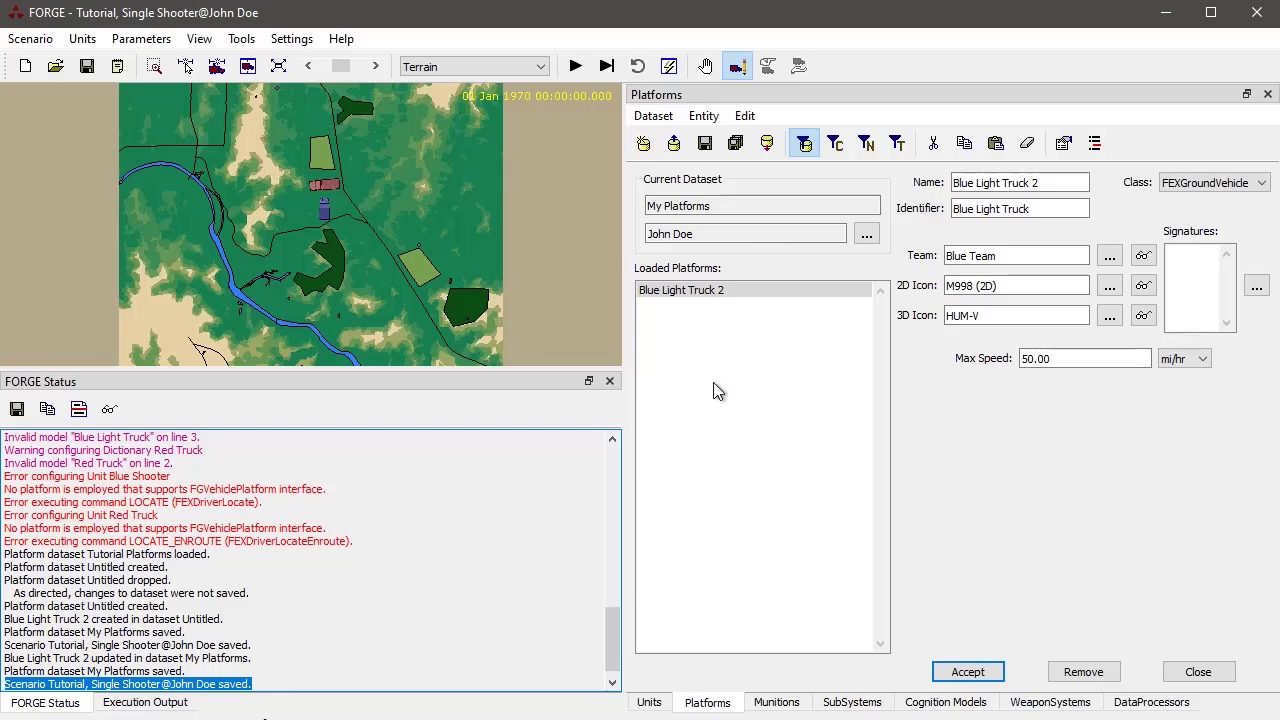
pyautogui.click(867, 236)
pyautogui.click(838, 314)
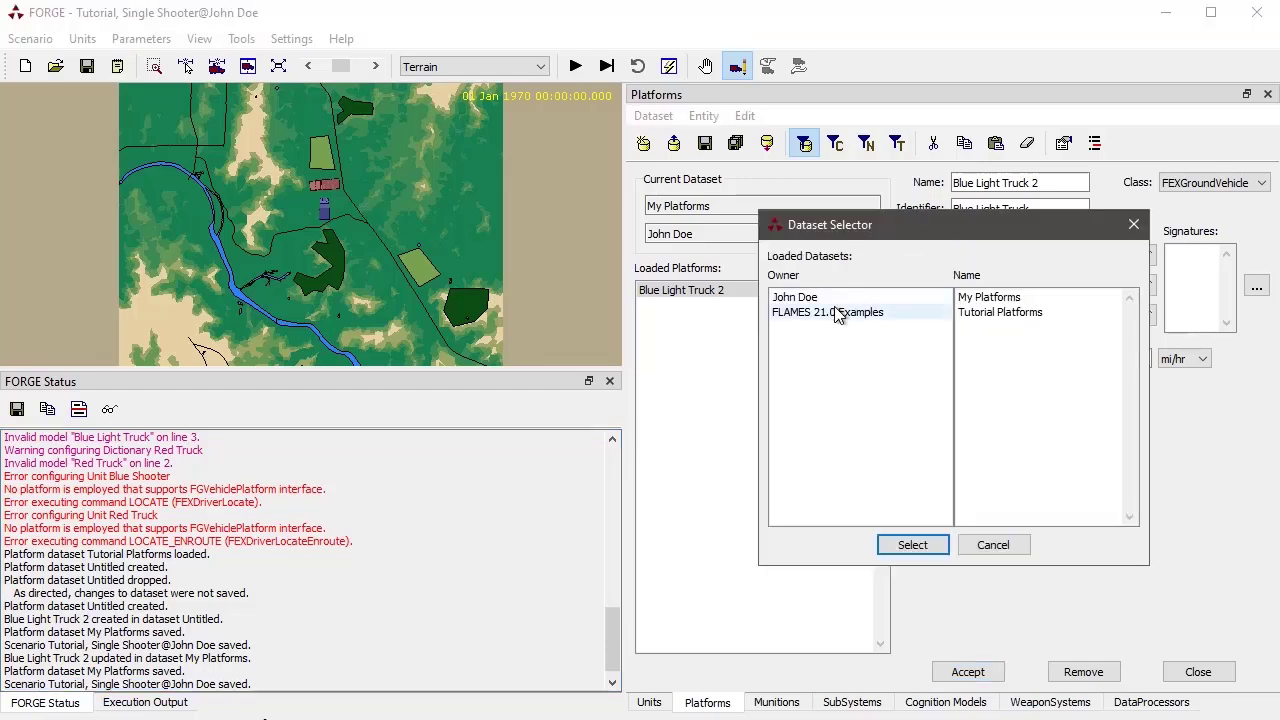
pyautogui.doubleClick(838, 314)
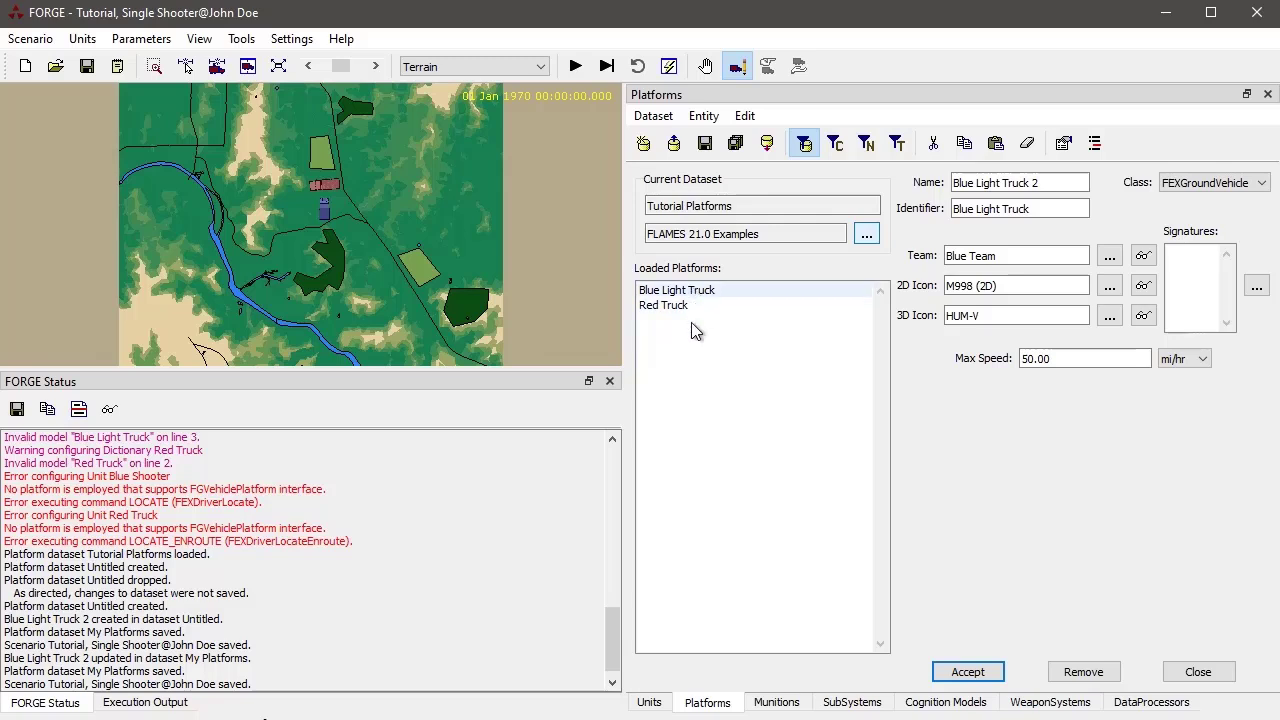
pyautogui.click(805, 146)
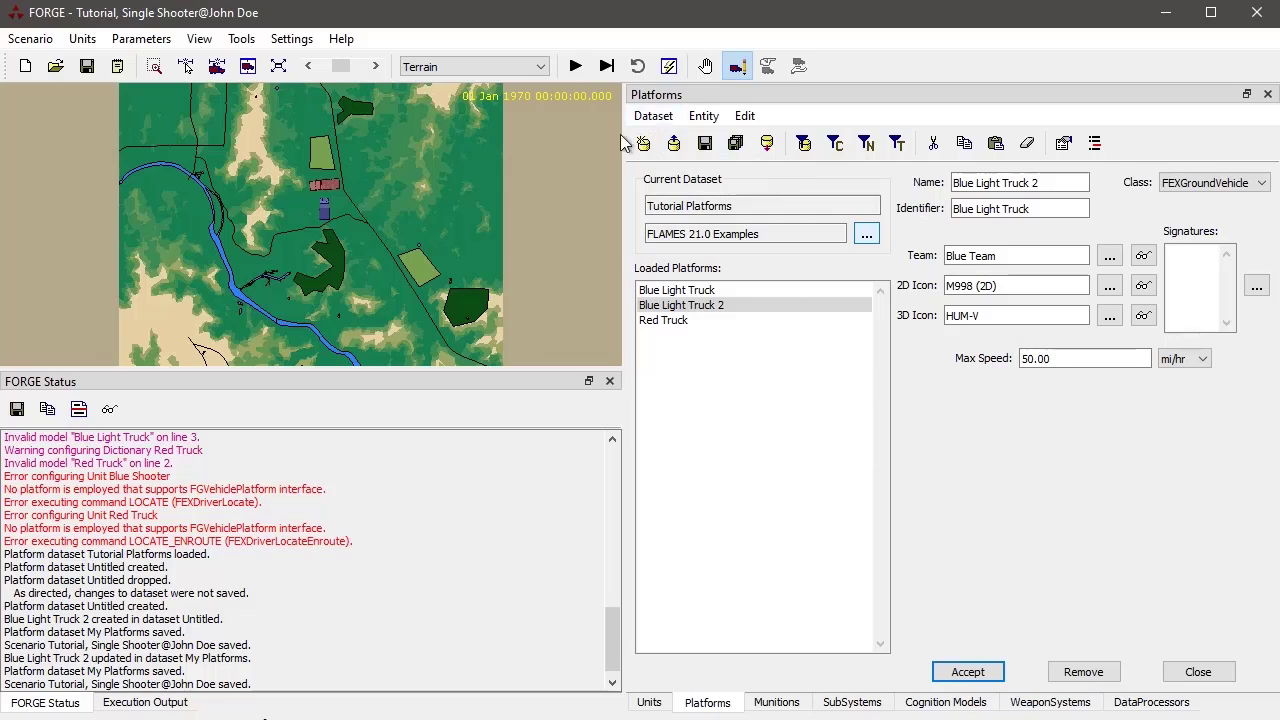
pyautogui.click(650, 118)
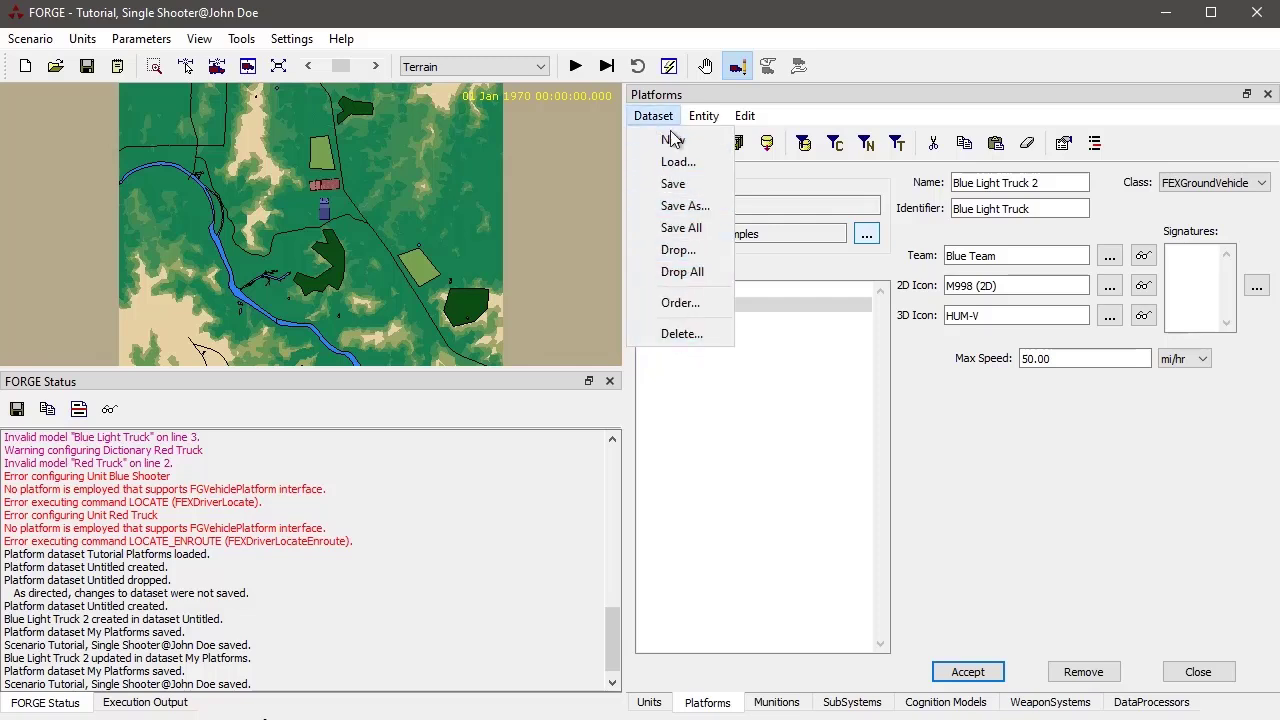
pyautogui.click(805, 101)
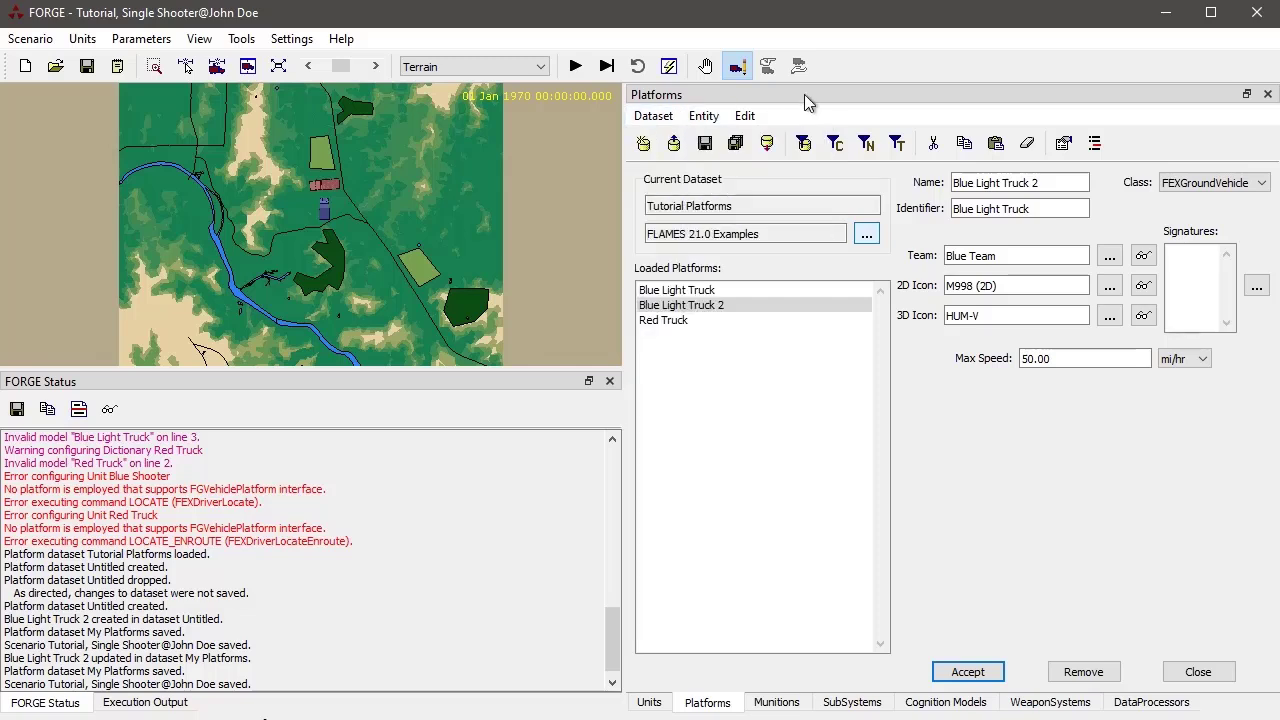
pyautogui.click(666, 118)
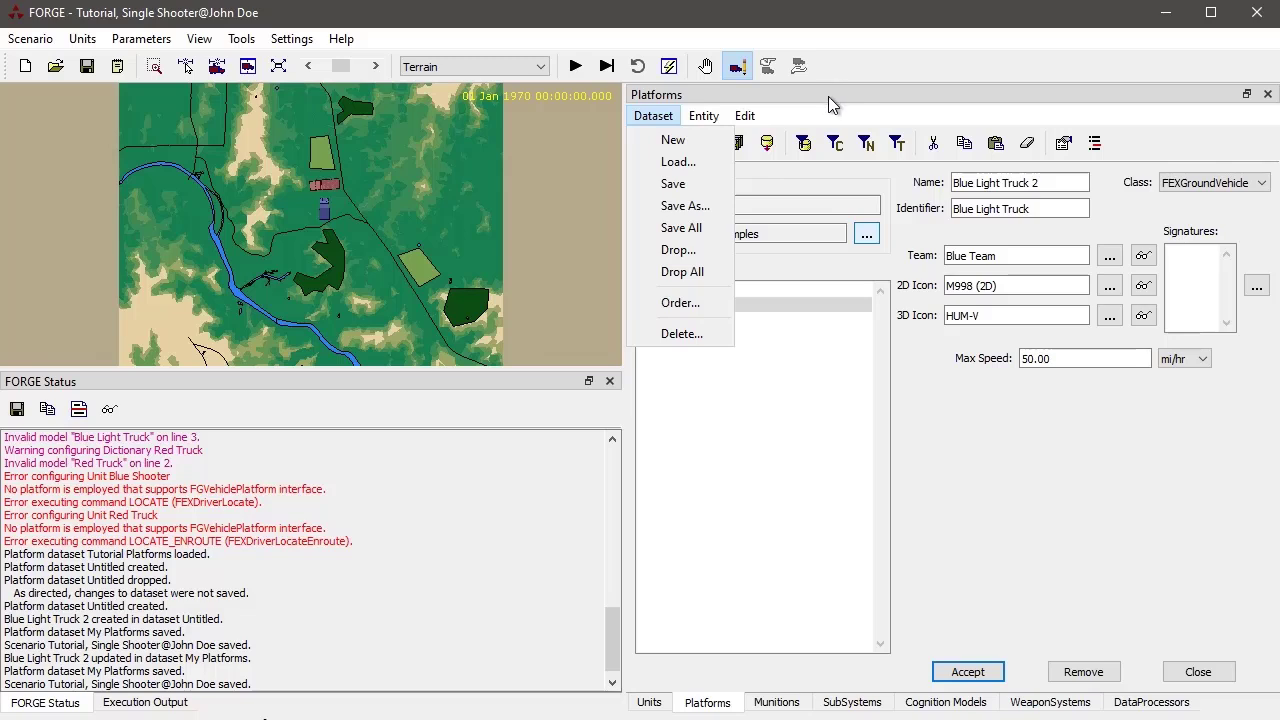
pyautogui.click(745, 115)
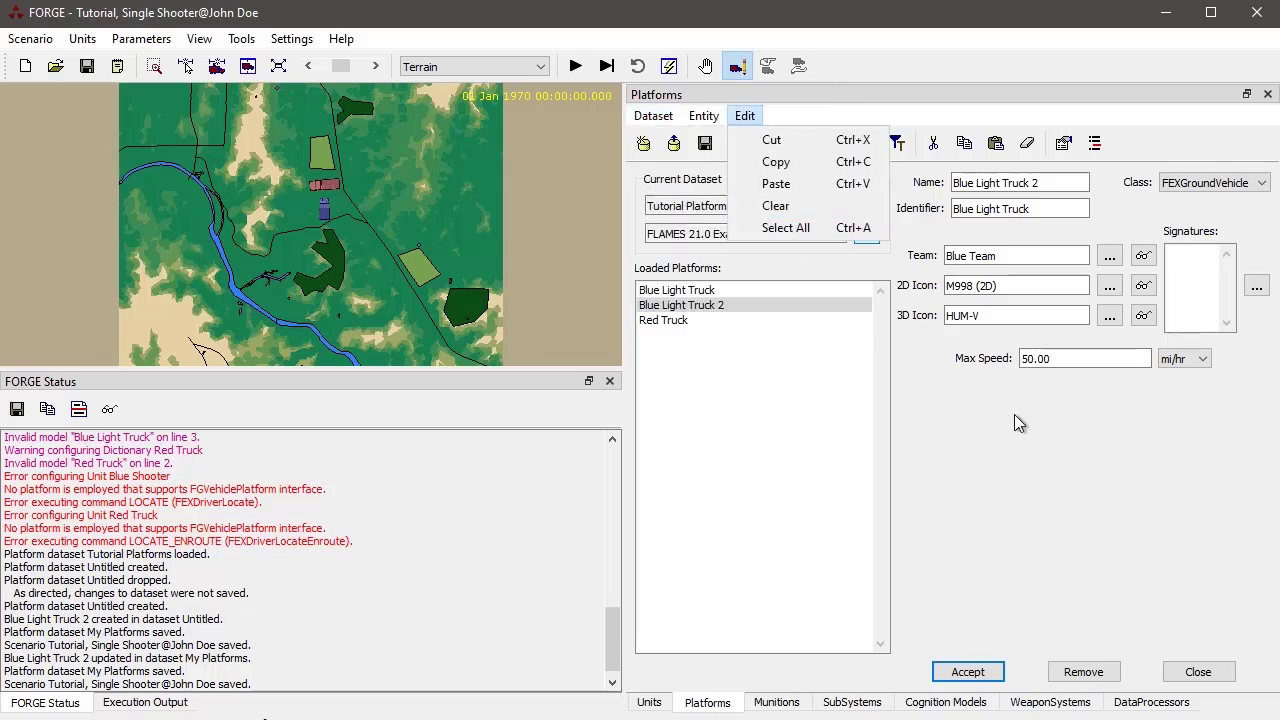
pyautogui.click(662, 117)
pyautogui.click(665, 123)
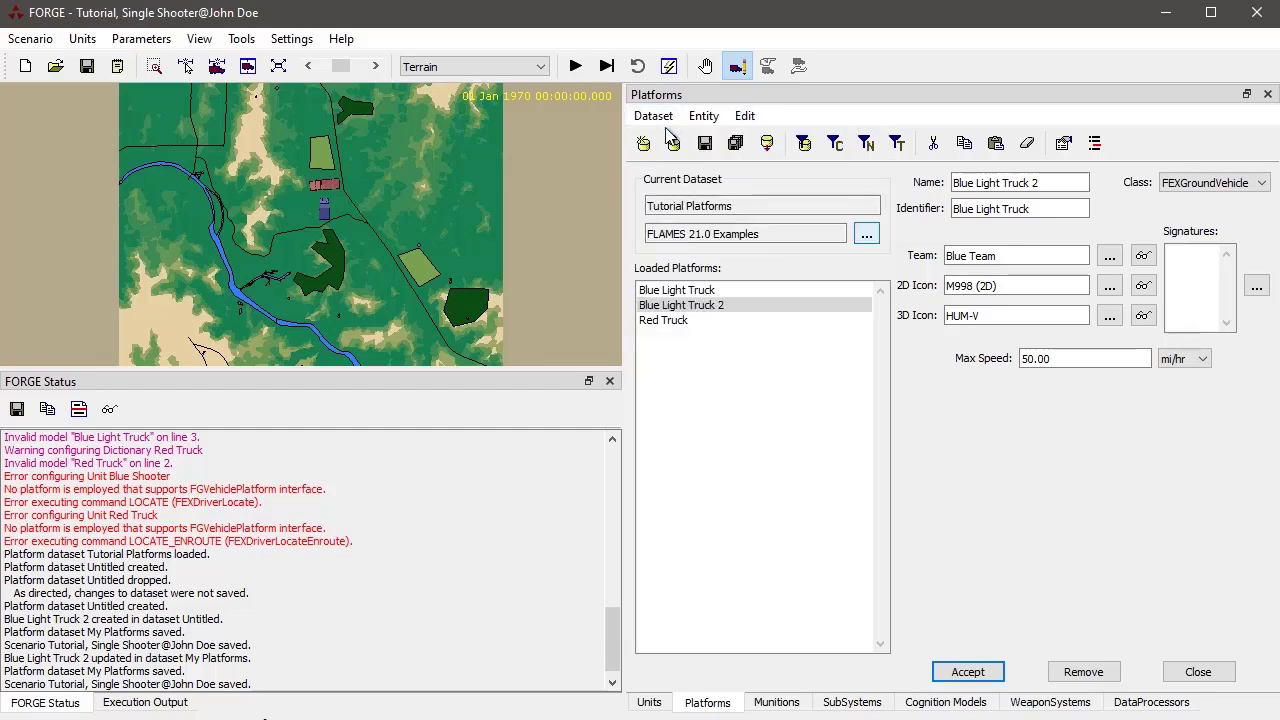
# Review which platform datasets are available for deletion in Delete Dataset, and close the dialog without deleting any
pyautogui.click(658, 117)
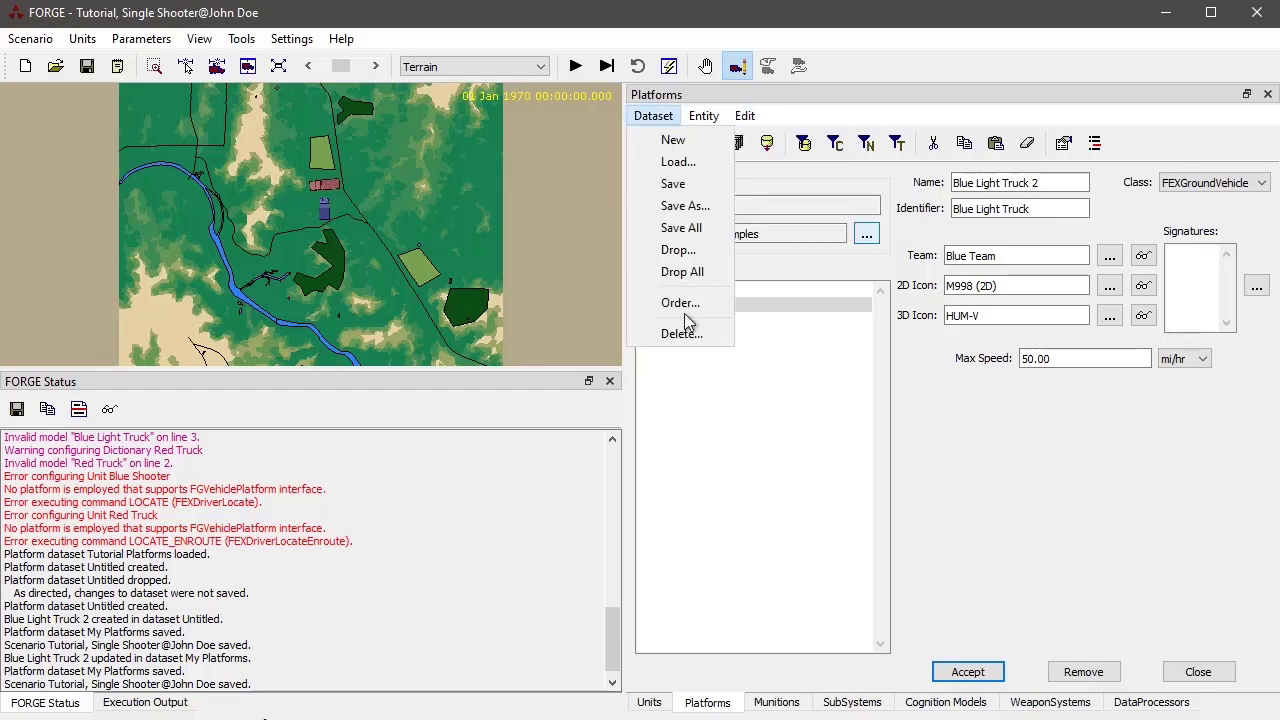
pyautogui.click(681, 334)
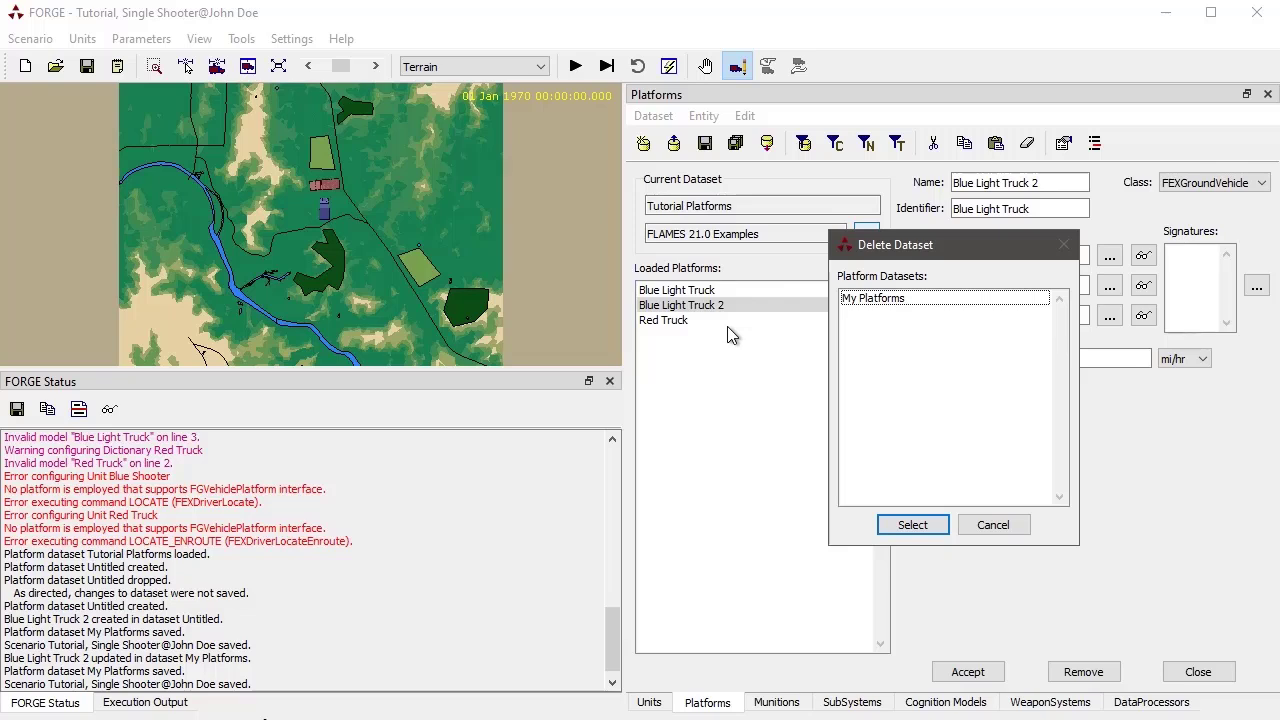
pyautogui.click(910, 300)
pyautogui.press('Escape')
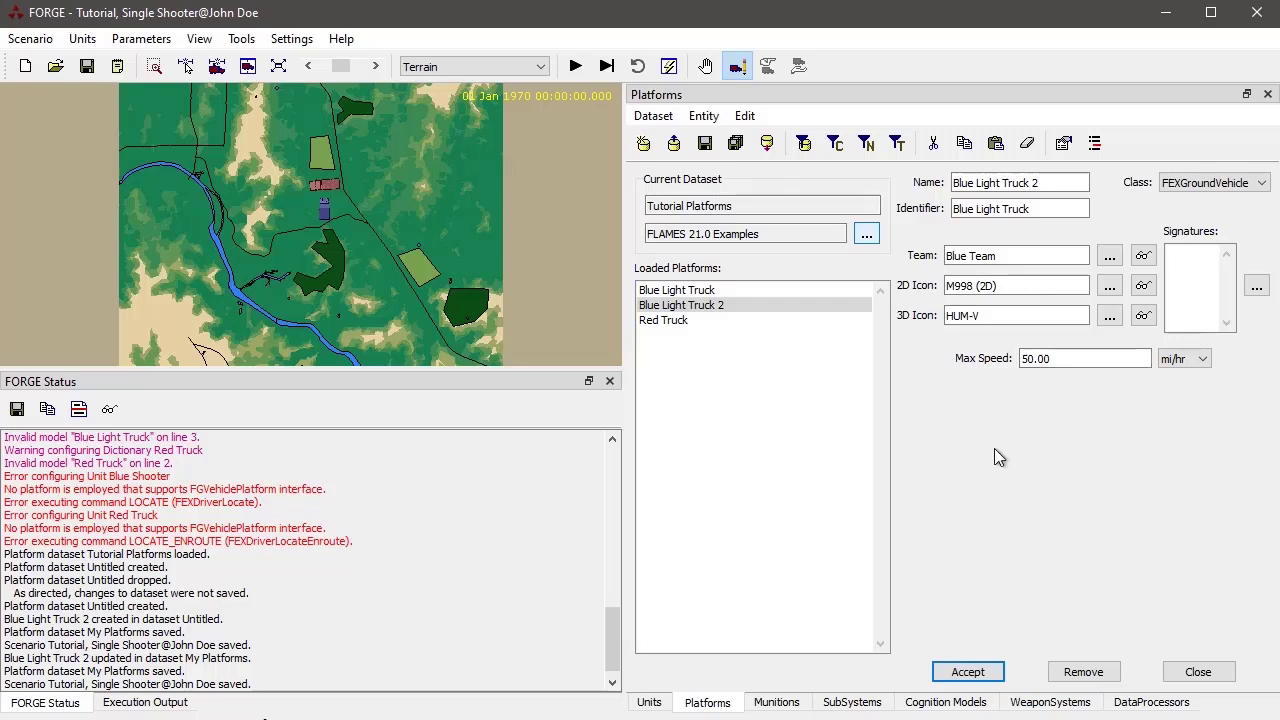